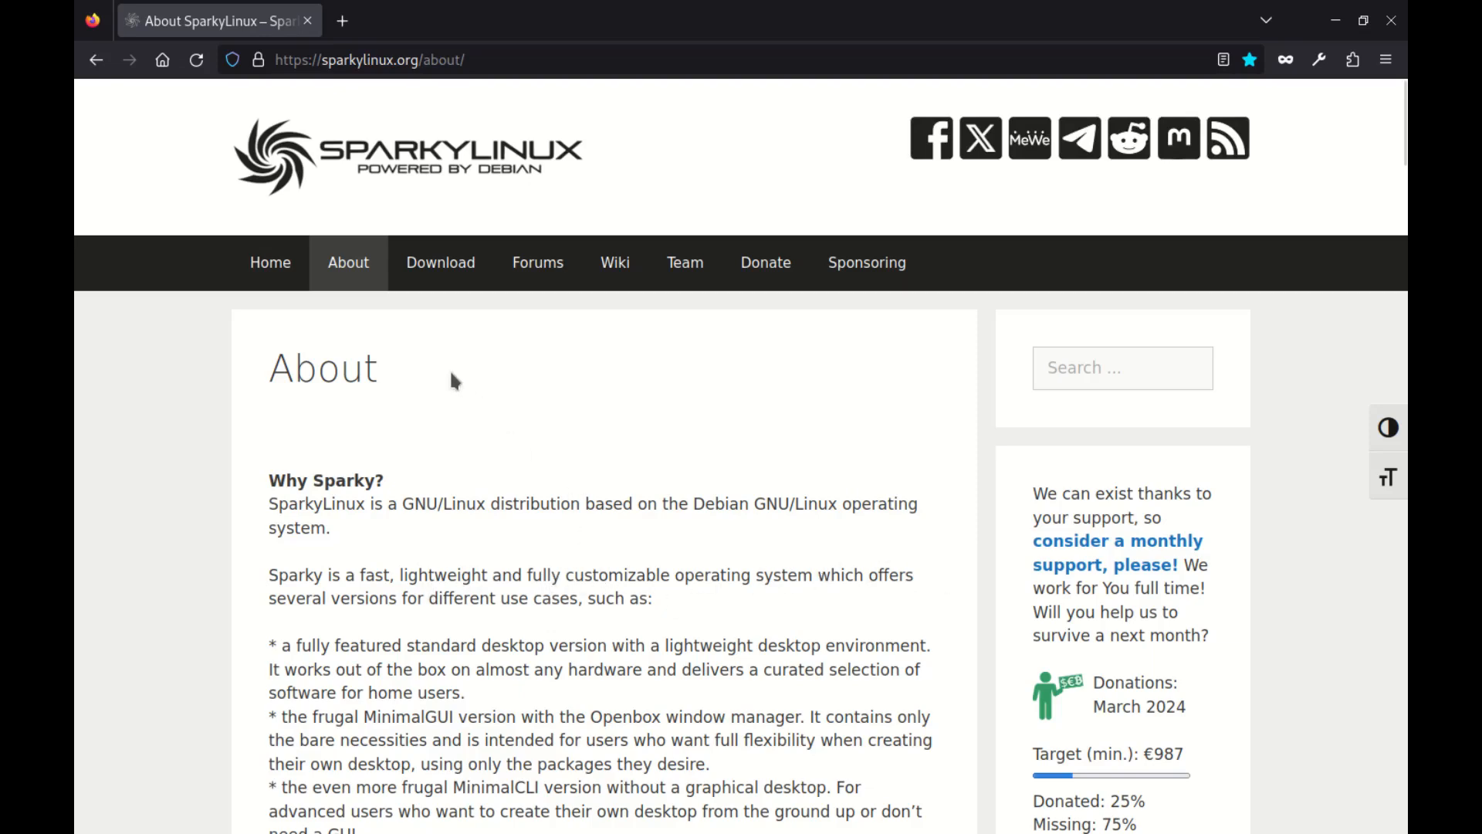
Review the About page's description of the SparkyLinux editions and the 7.2 images offered on the stable edition download page
{"action": "scroll", "coordinate": [793, 435], "scroll_direction": "down", "scroll_amount": 14}
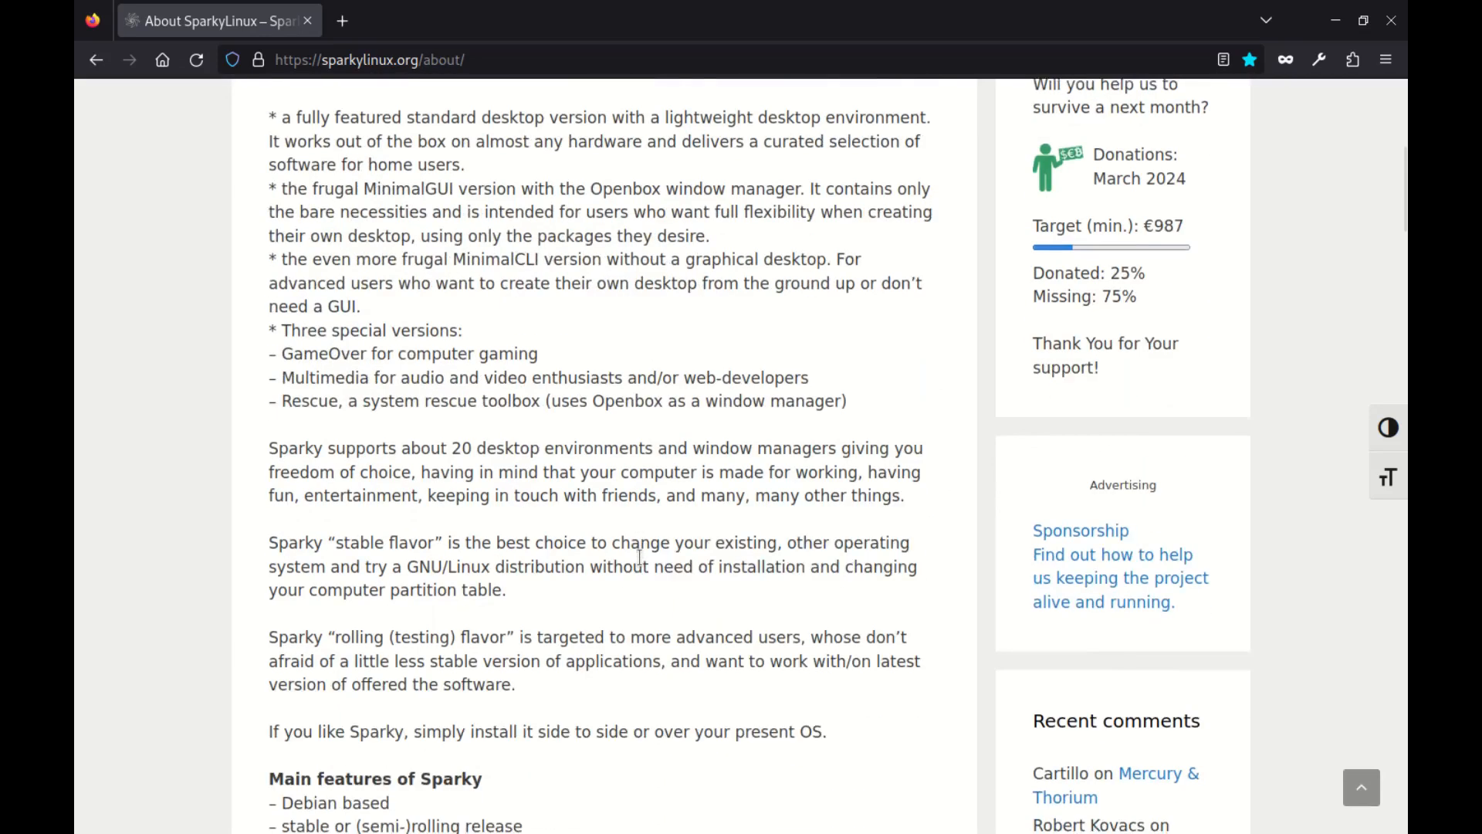
{"action": "scroll", "coordinate": [657, 519], "scroll_direction": "down", "scroll_amount": 1}
{"action": "key", "text": "F5"}
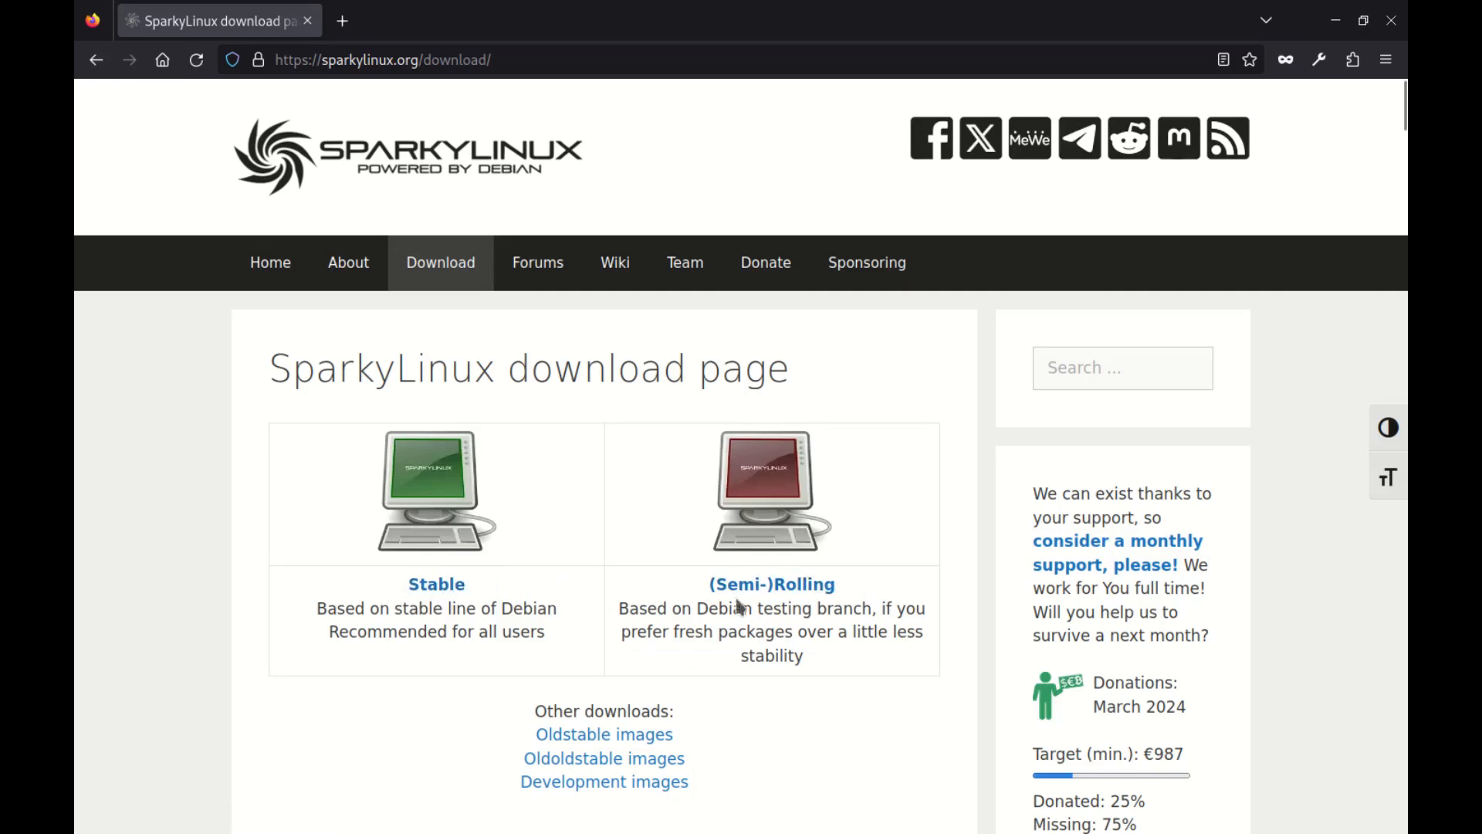
{"action": "left_click", "coordinate": [427, 591]}
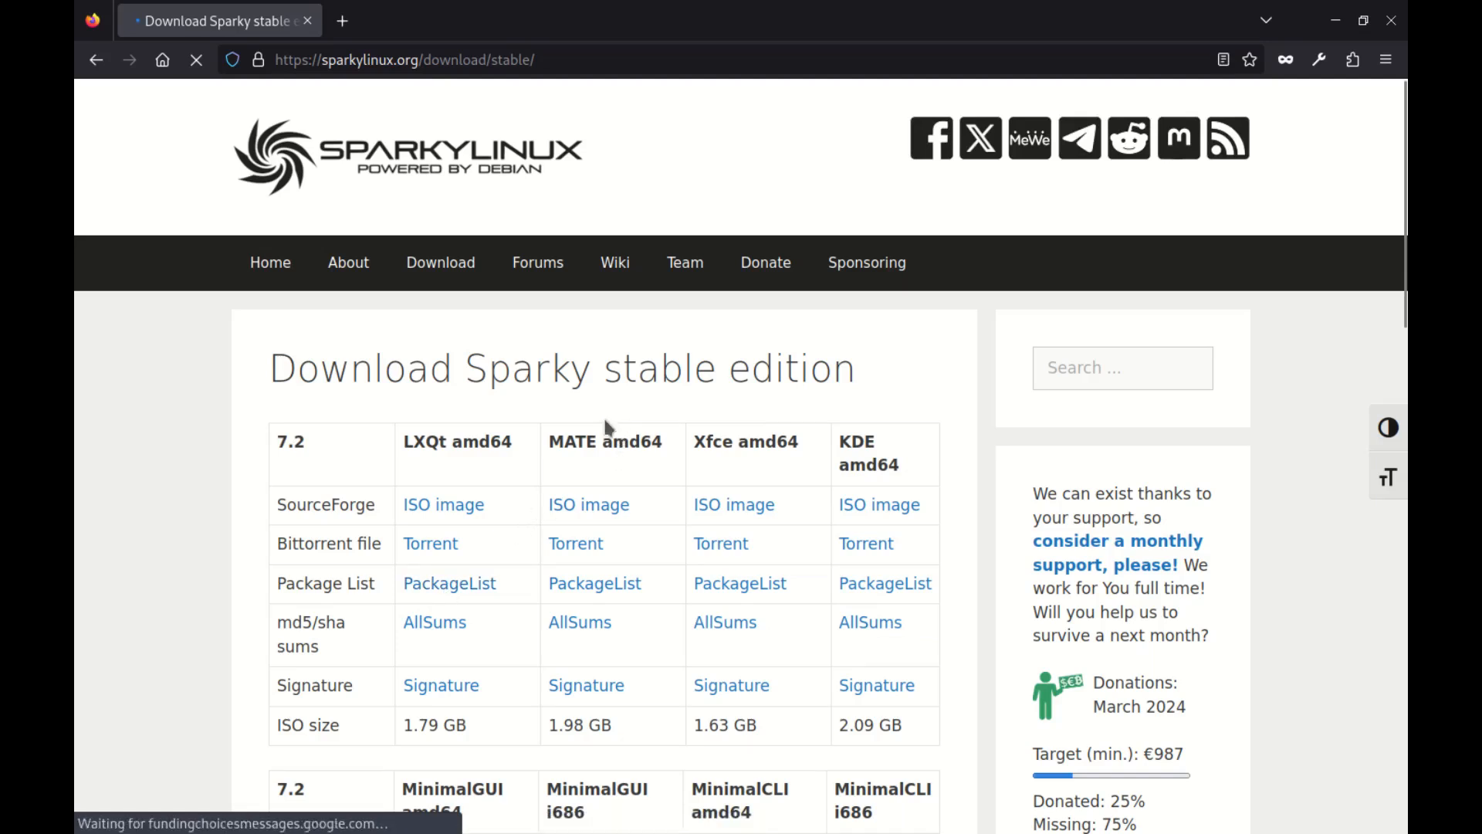
{"action": "scroll", "coordinate": [606, 424], "scroll_direction": "down", "scroll_amount": 3}
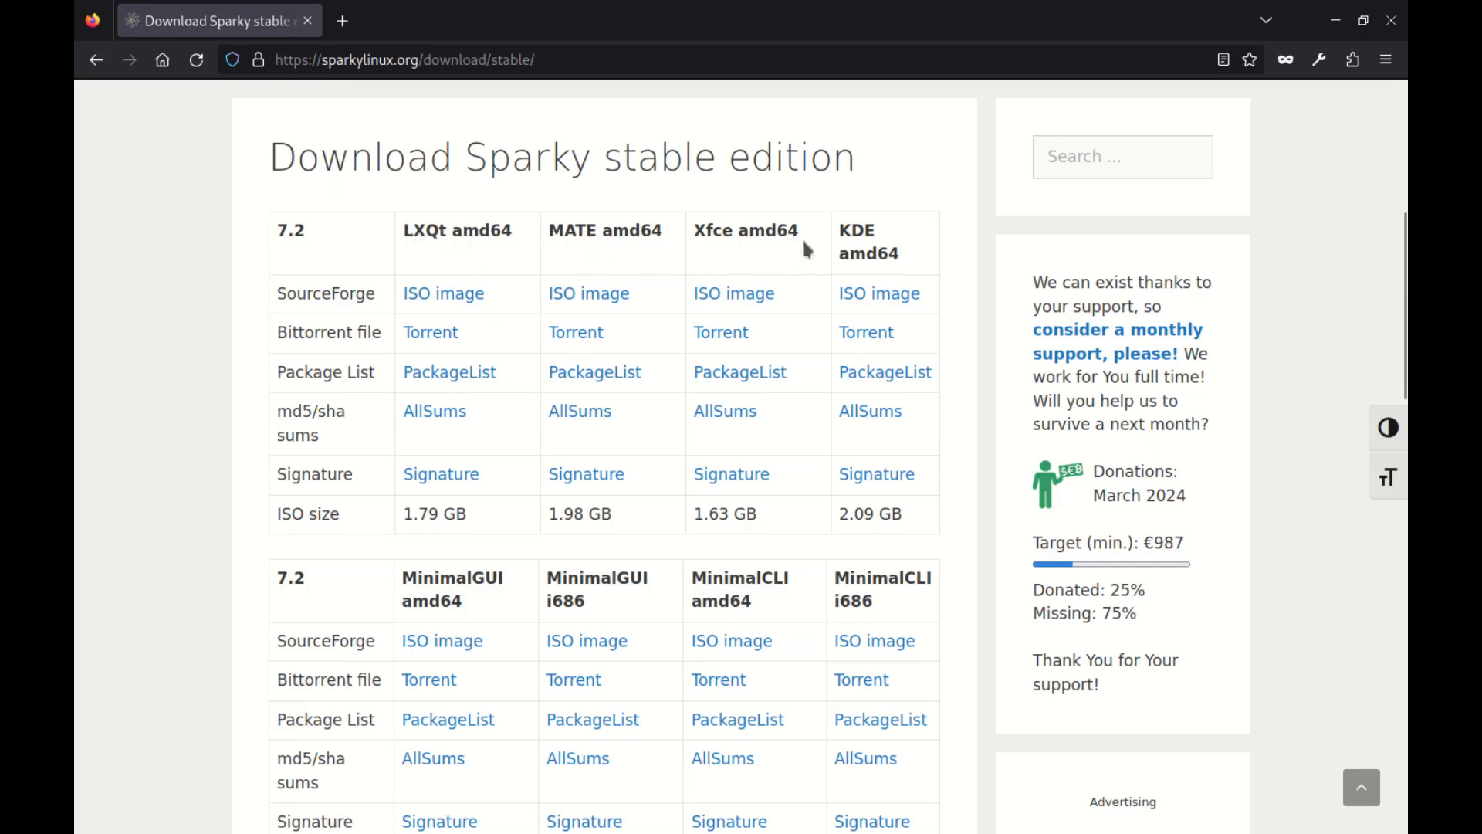
{"action": "scroll", "coordinate": [495, 525], "scroll_direction": "down", "scroll_amount": 2}
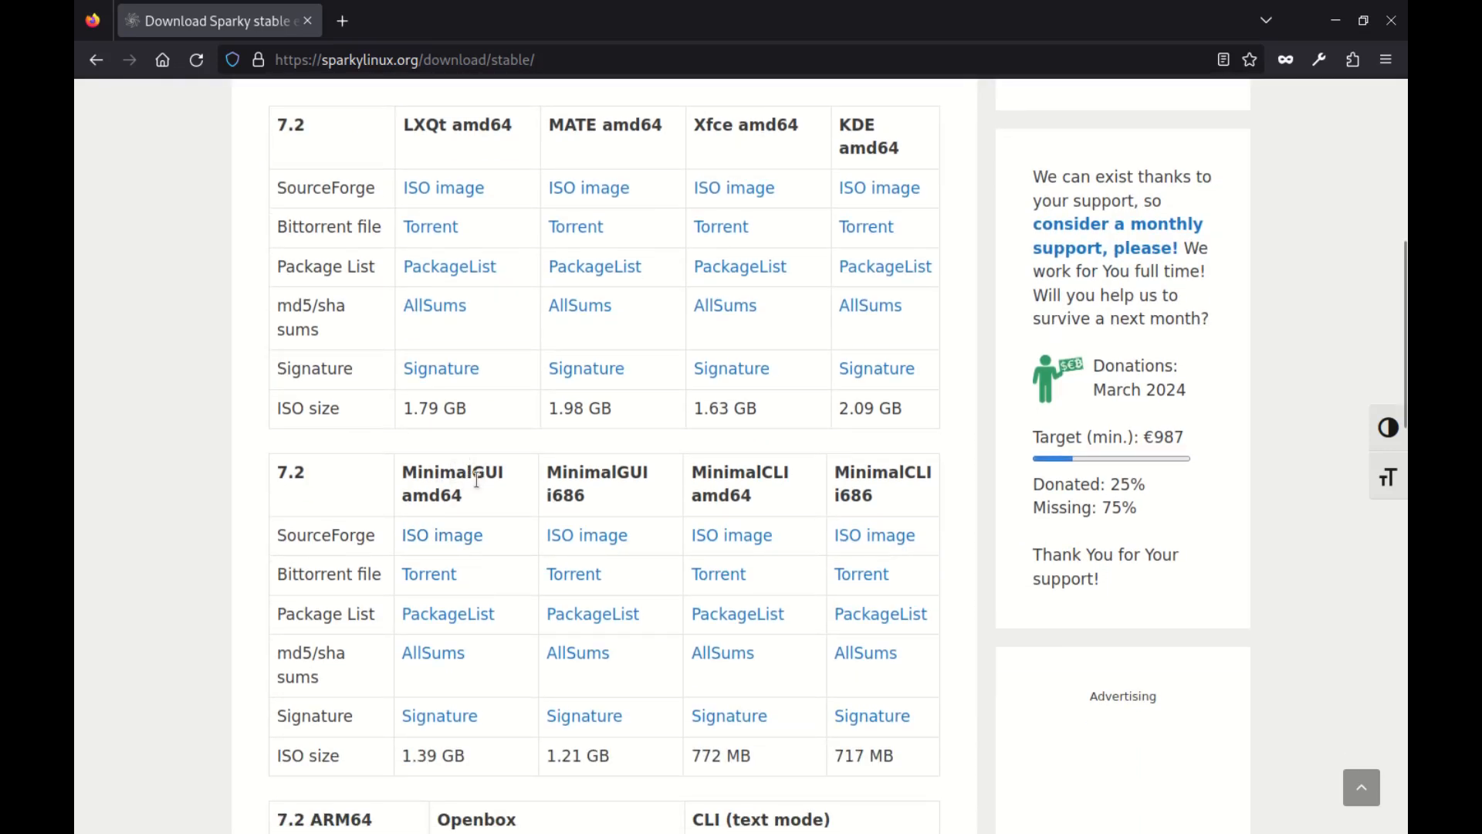
{"action": "scroll", "coordinate": [754, 400], "scroll_direction": "down", "scroll_amount": 4}
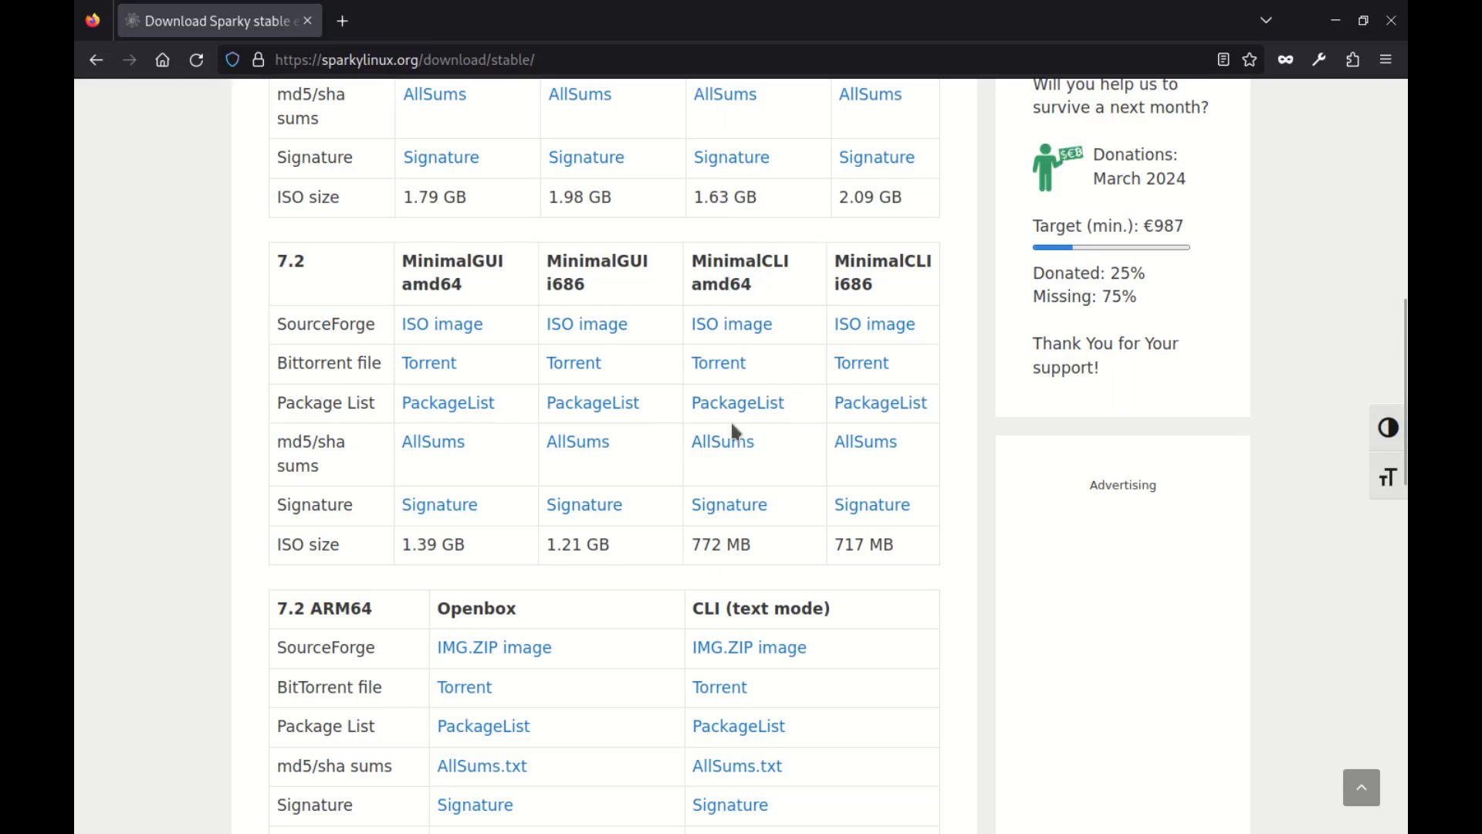
{"action": "scroll", "coordinate": [733, 429], "scroll_direction": "down", "scroll_amount": 2}
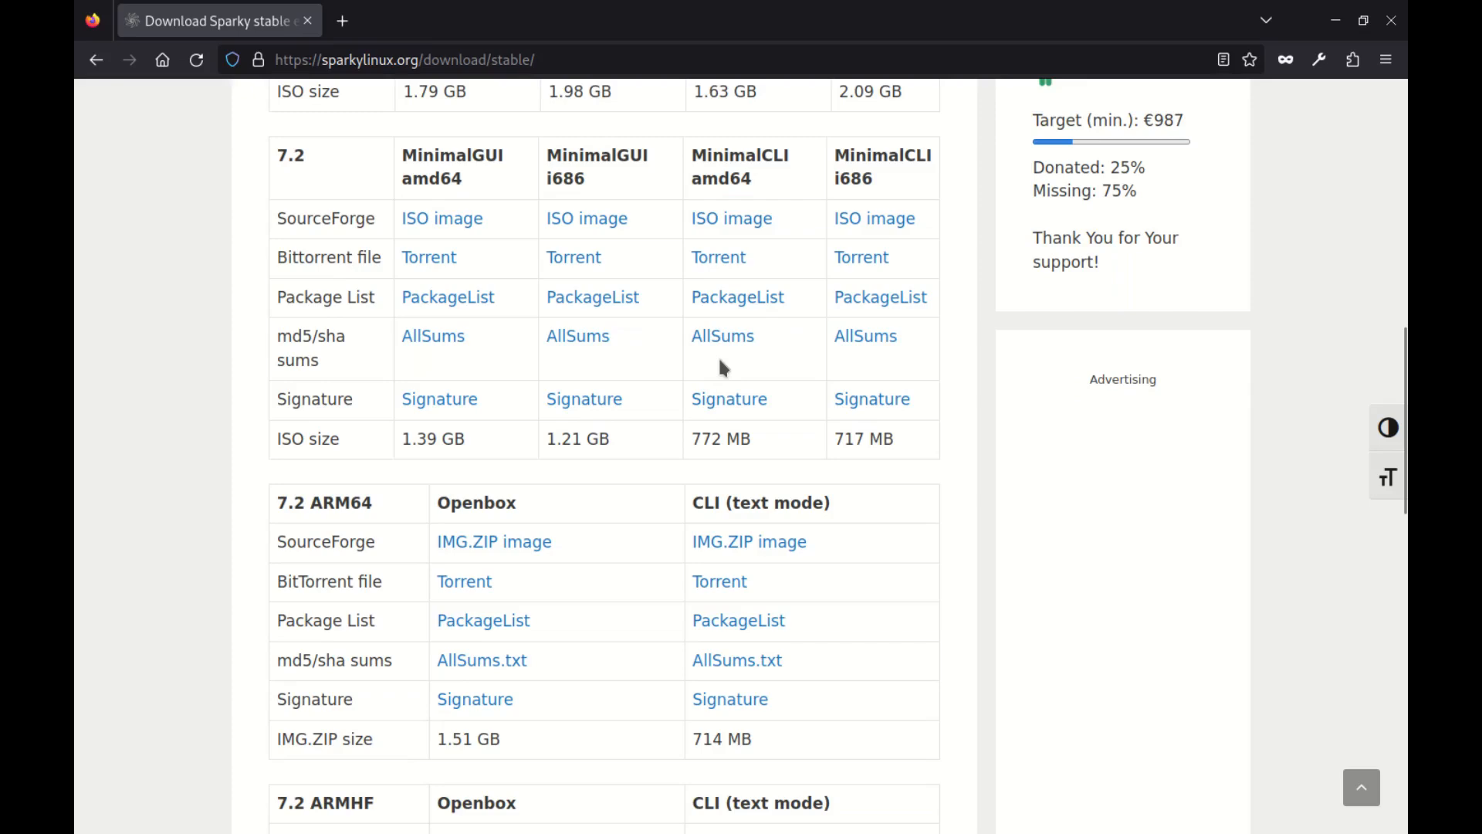
{"action": "scroll", "coordinate": [720, 361], "scroll_direction": "up", "scroll_amount": 8}
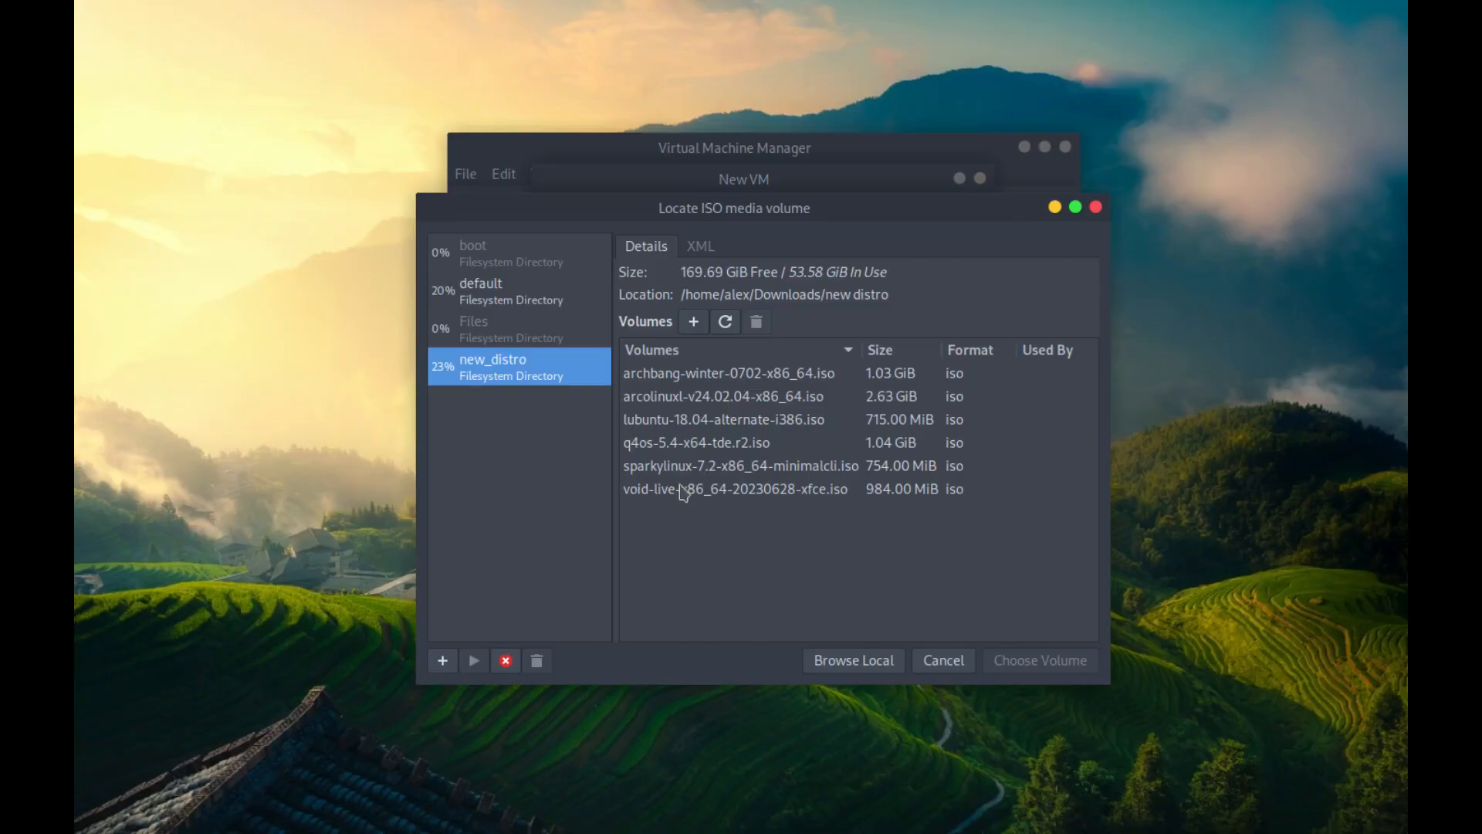
In Virtual Machine Manager, choose sparkylinux-7.2-x86_64-minimalcli.iso as the new machine's install media and Generic Linux 2022 as its operating system
{"action": "left_click", "coordinate": [684, 468]}
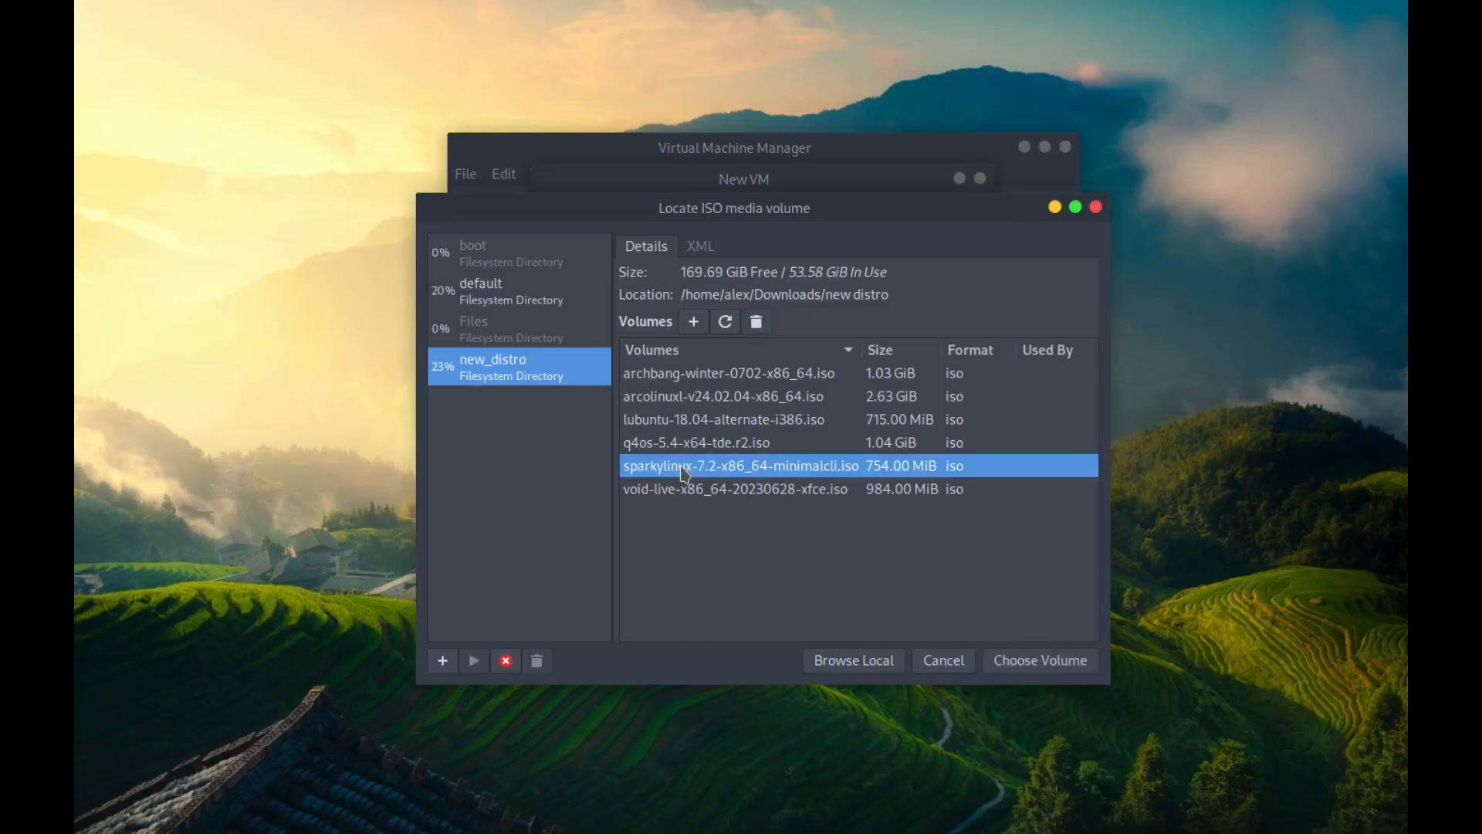
{"action": "left_click", "coordinate": [1033, 661]}
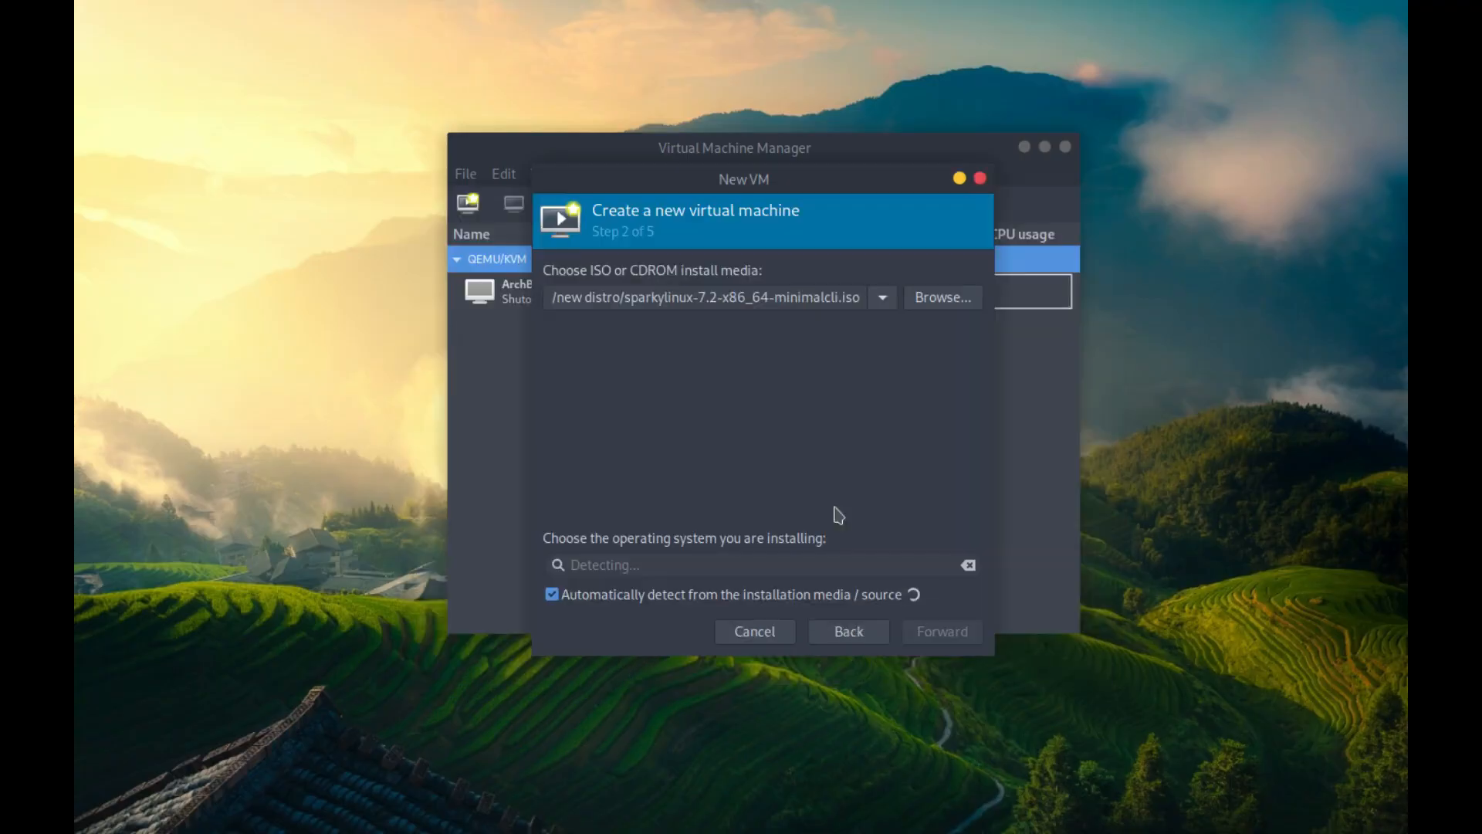
{"action": "left_click", "coordinate": [552, 596]}
{"action": "left_click", "coordinate": [589, 562]}
{"action": "type", "text": "gen"}
{"action": "left_click", "coordinate": [645, 342]}
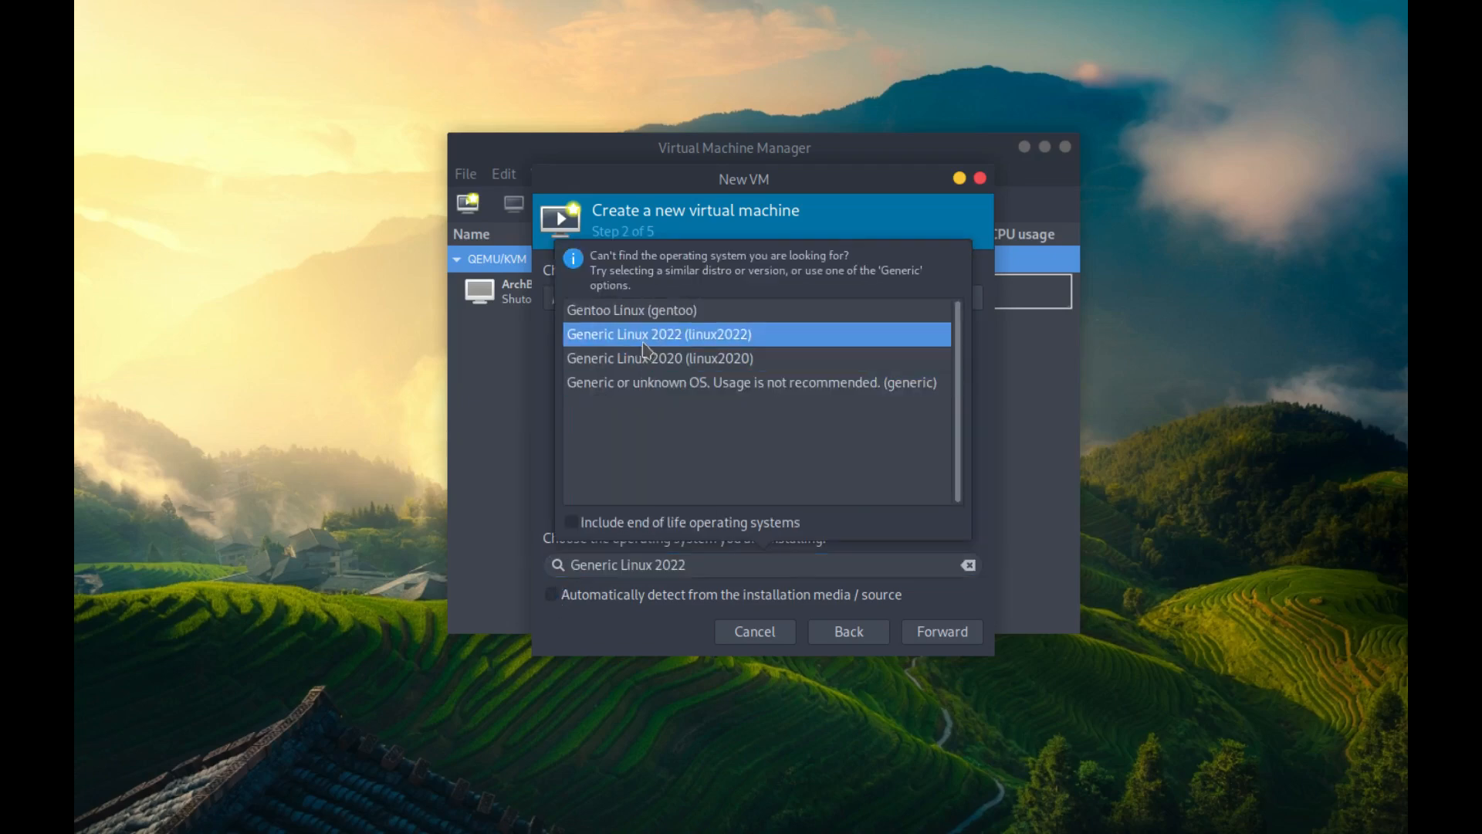
{"action": "left_click", "coordinate": [942, 631]}
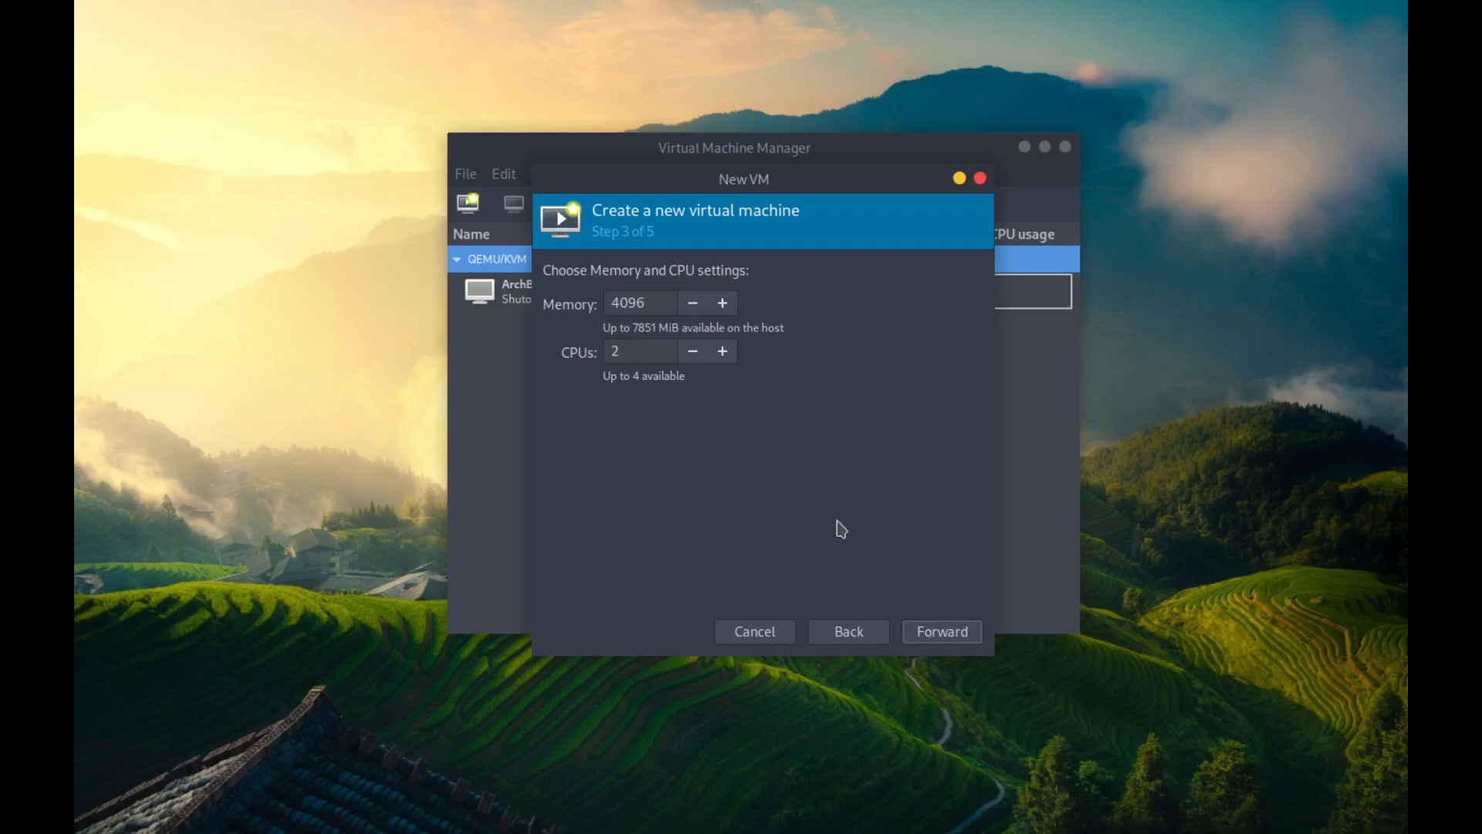
Accept 4096 MiB memory, 2 CPUs and a 25 GiB disk image, and finish creating the virtual machine under the name SparkyLinux
{"action": "left_click", "coordinate": [929, 638]}
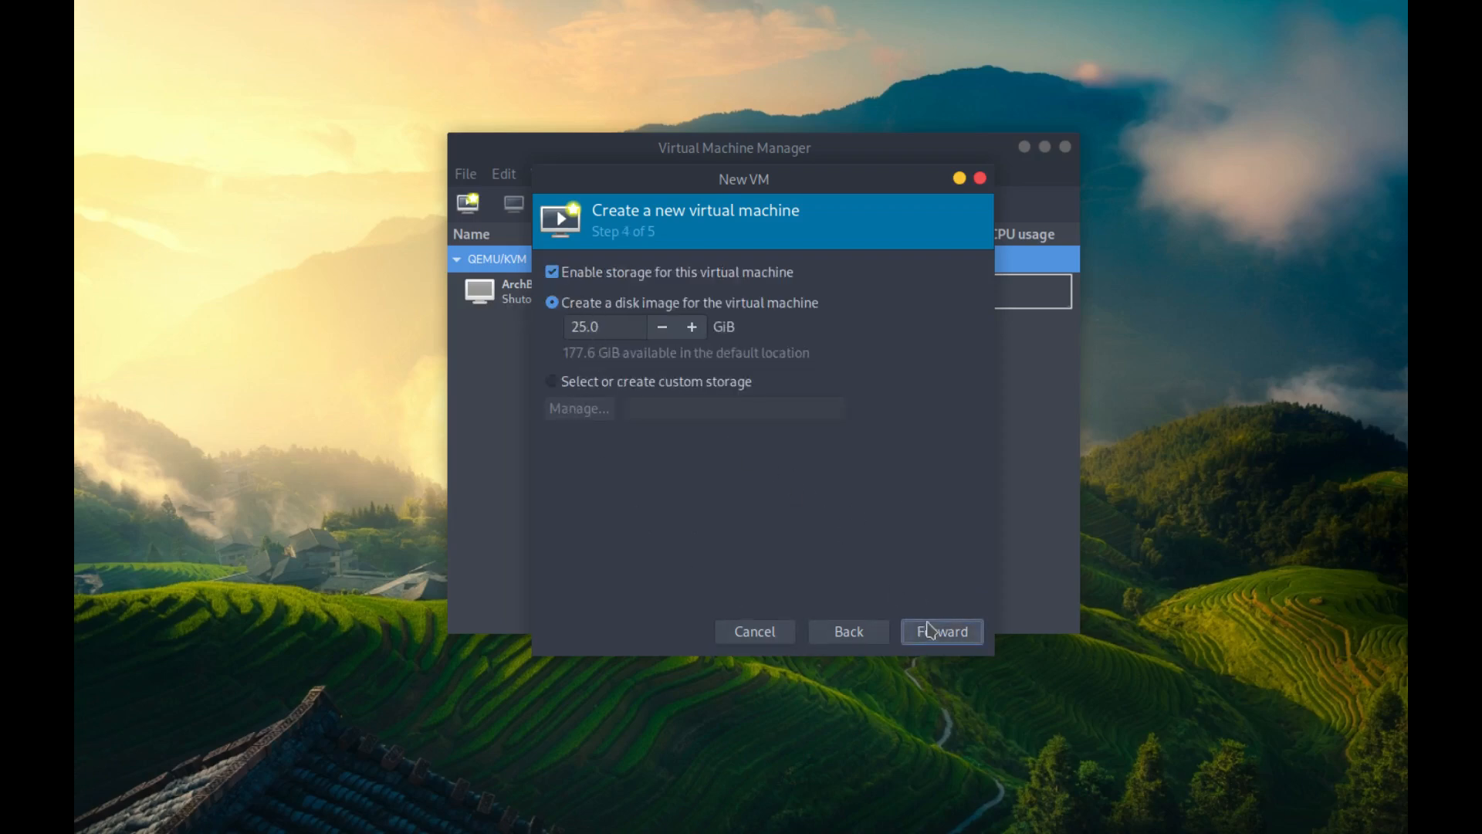
{"action": "left_click", "coordinate": [947, 635]}
{"action": "double_click", "coordinate": [657, 302]}
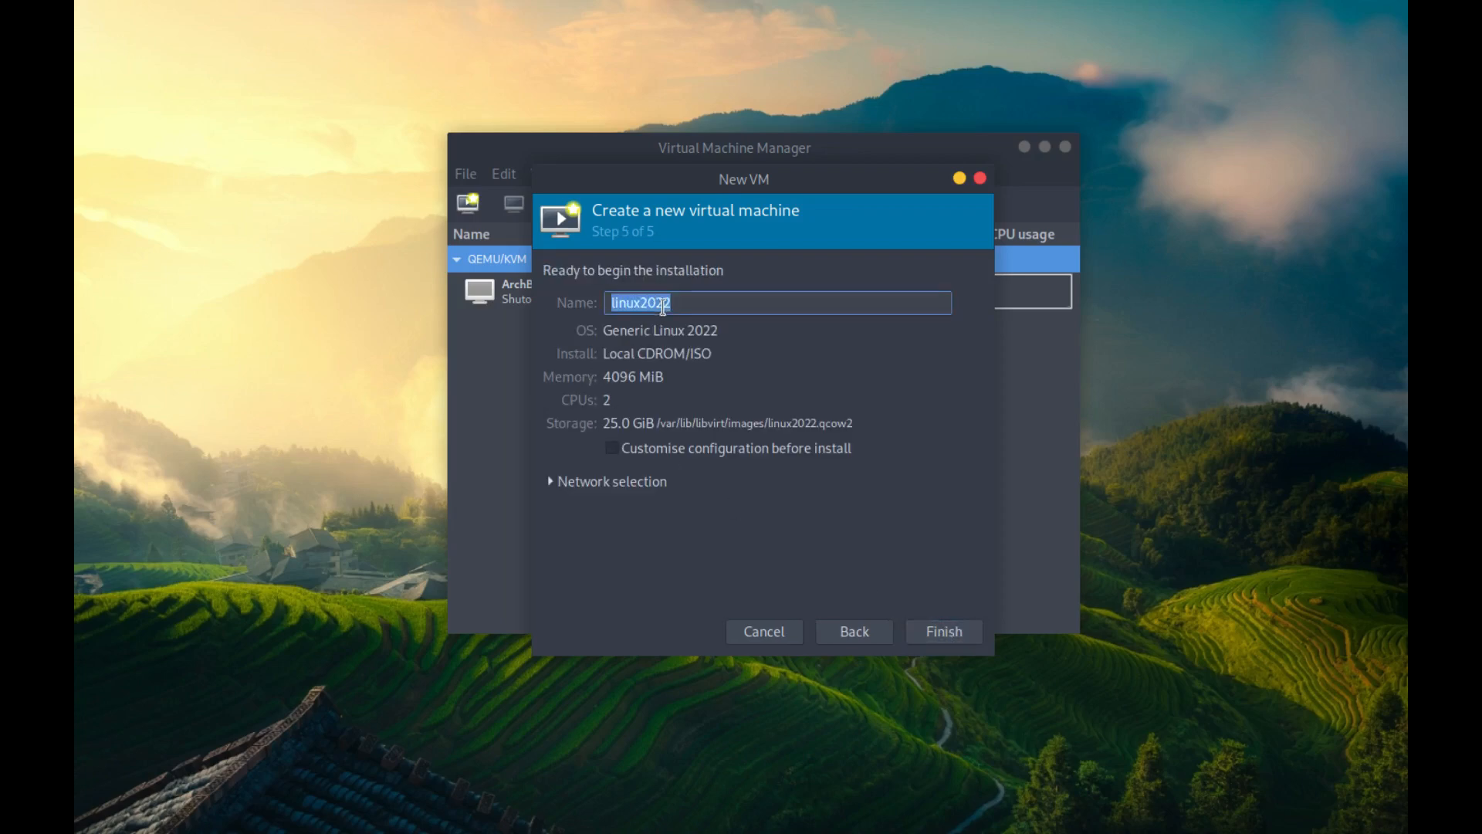
{"action": "type", "text": "Sparky"}
{"action": "key", "text": "BackSpace"}
{"action": "type", "text": "Linux"}
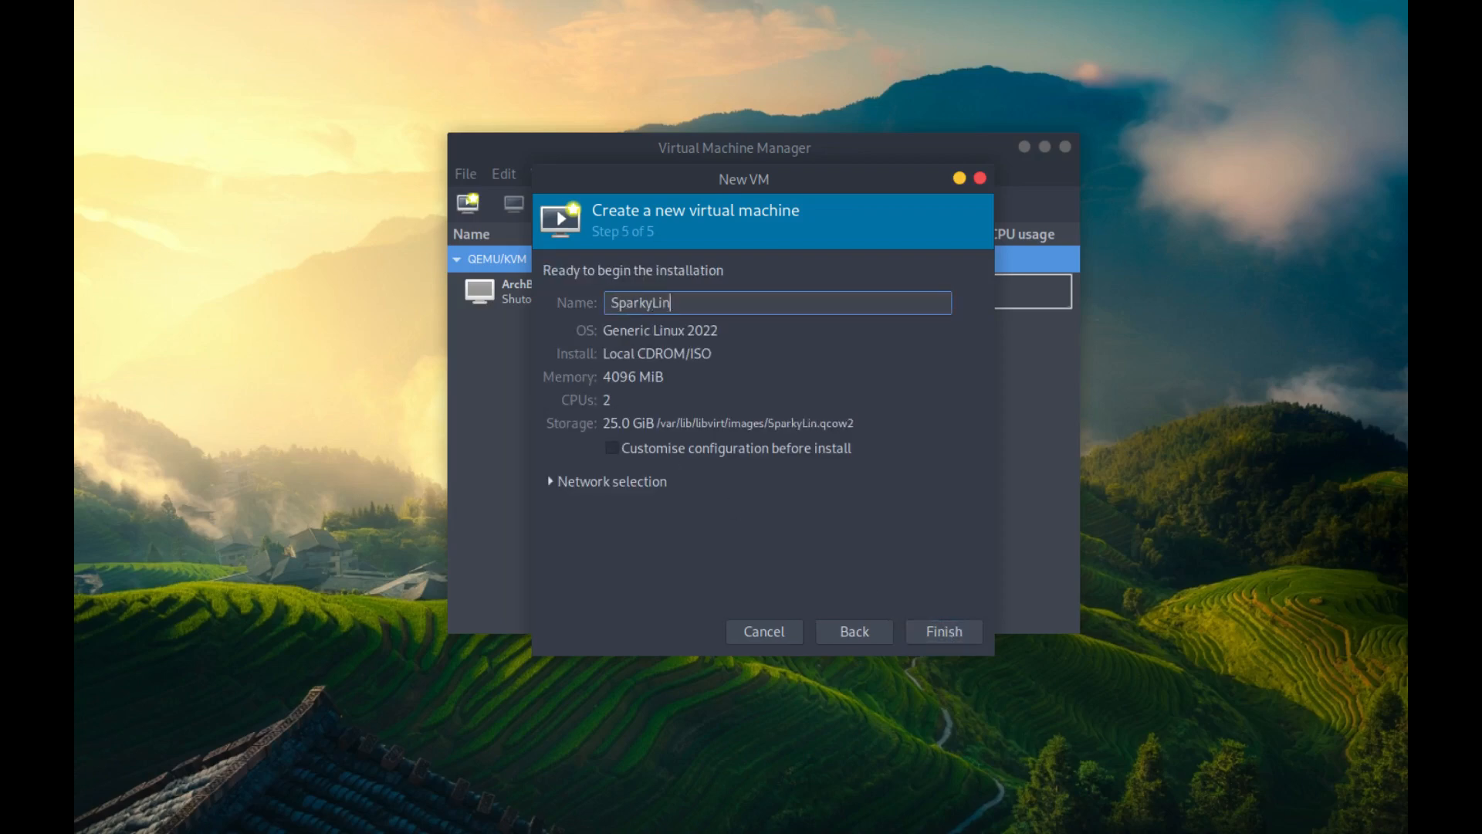
{"action": "left_click", "coordinate": [941, 637]}
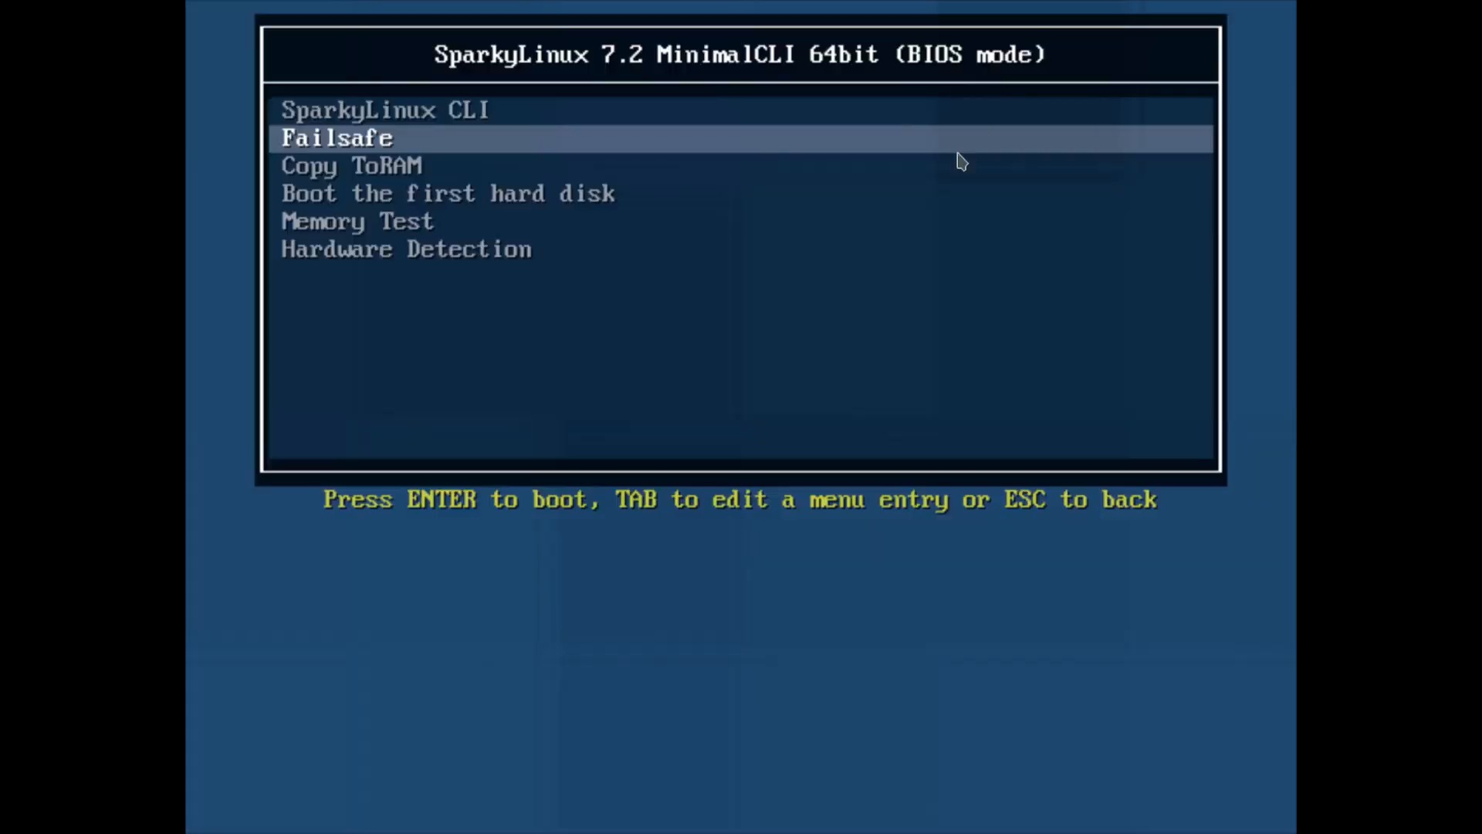
Boot the SparkyLinux CLI entry and launch the installer as root with "sudo sparky-installer"
{"action": "key", "text": "Up"}
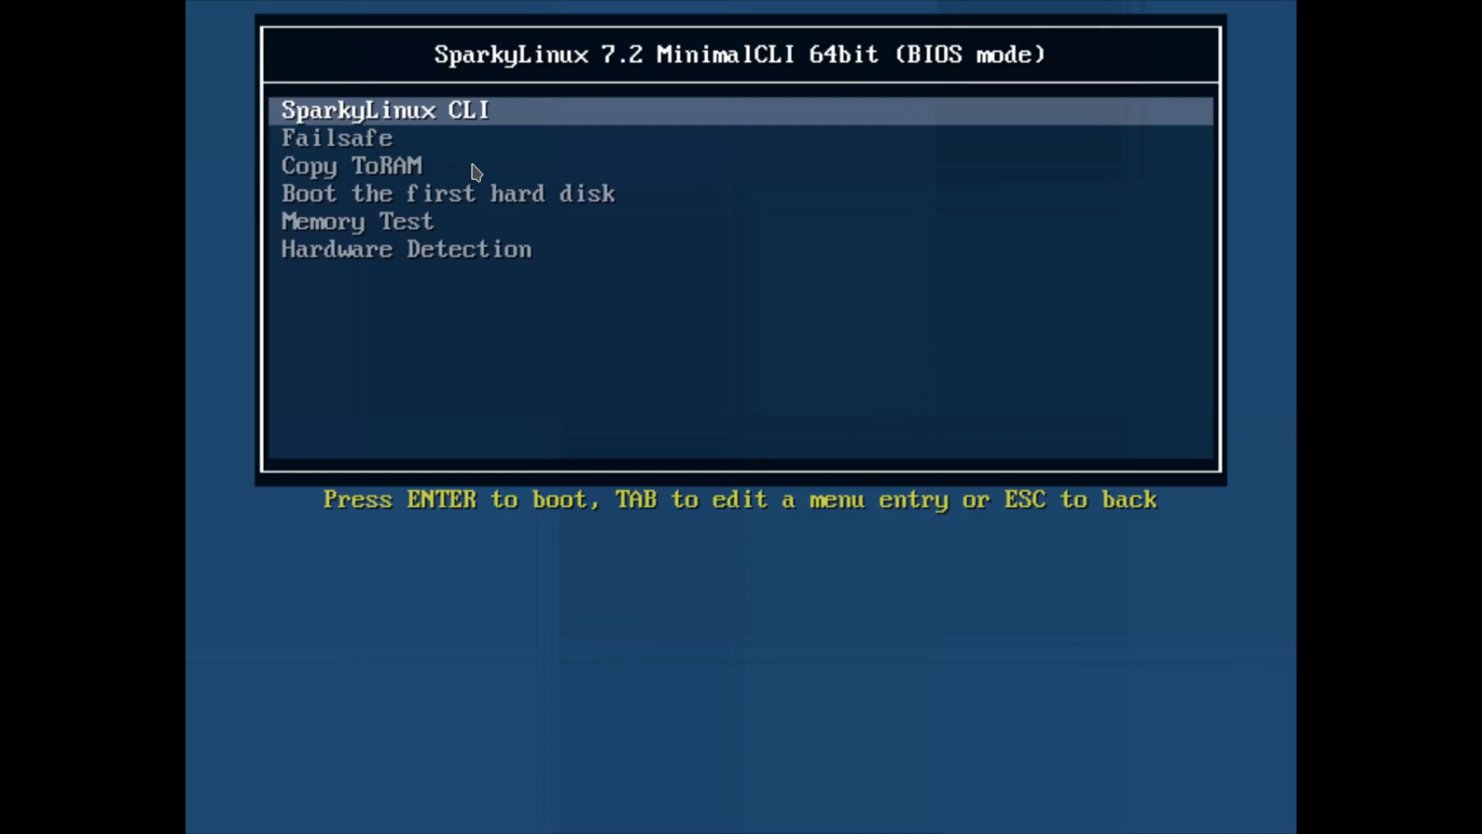
{"action": "key", "text": "Return"}
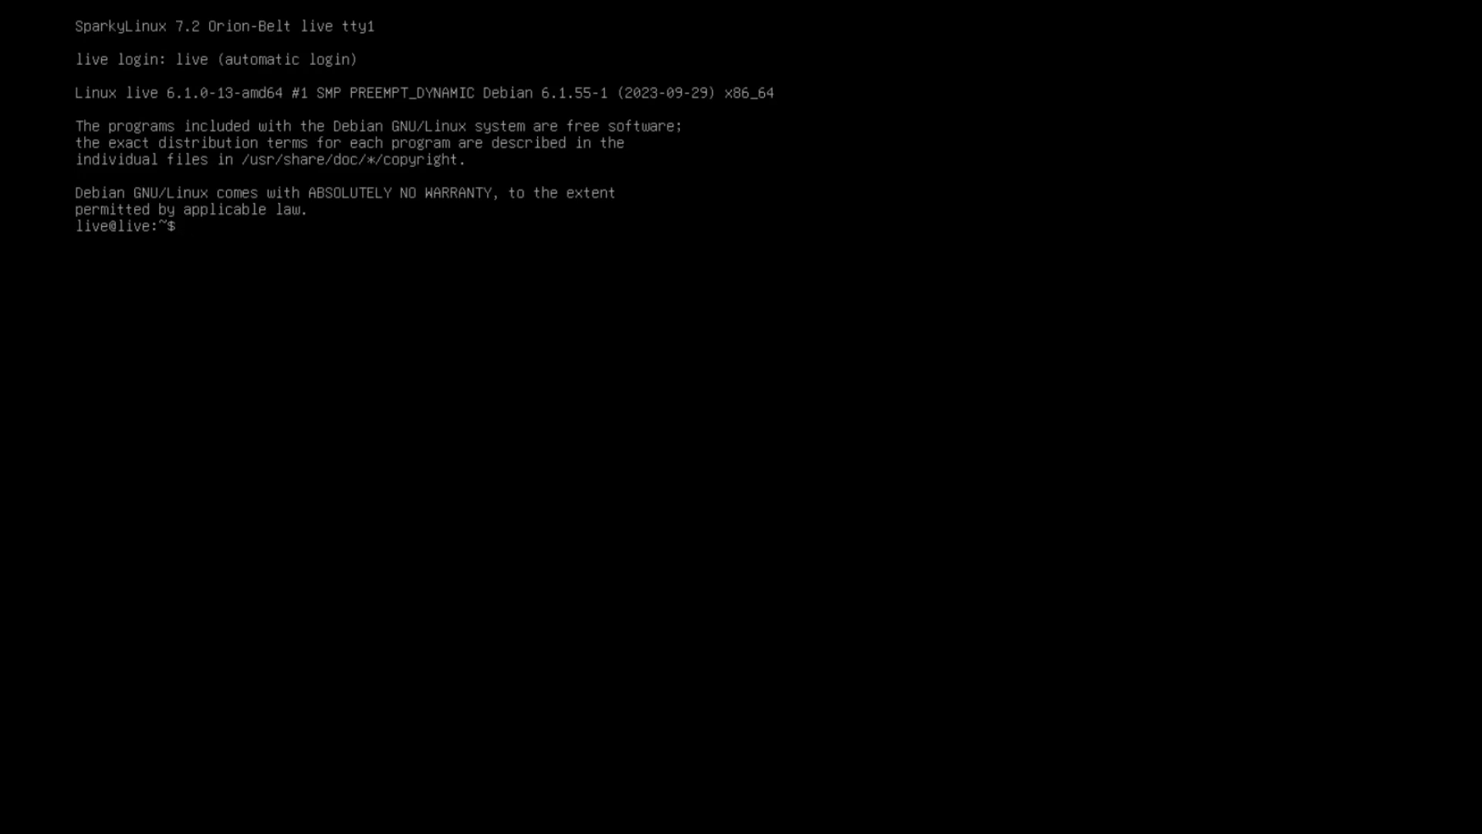
{"action": "type", "text": "ky"}
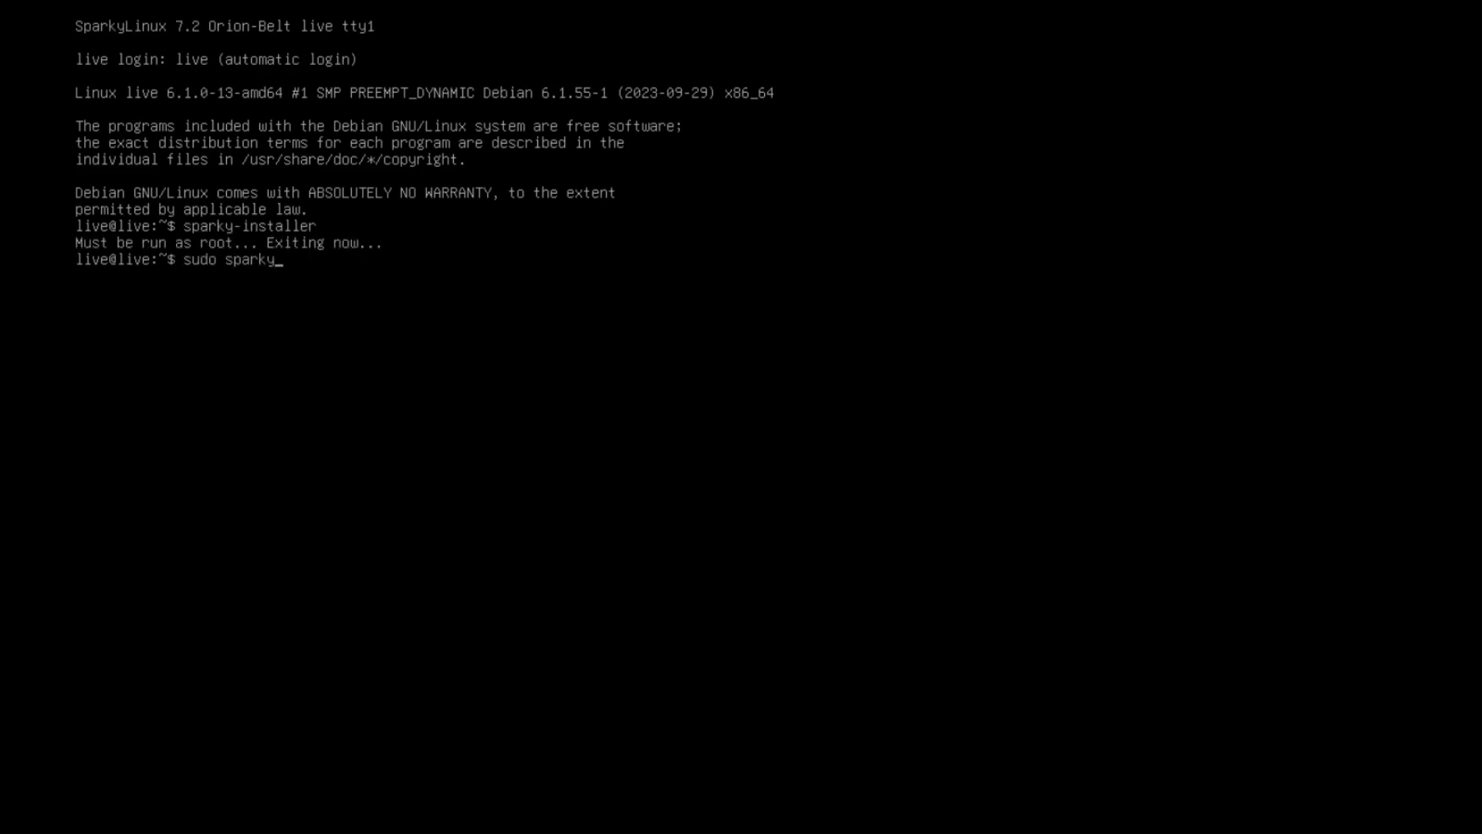
{"action": "type", "text": "-installer"}
{"action": "key", "text": "Return"}
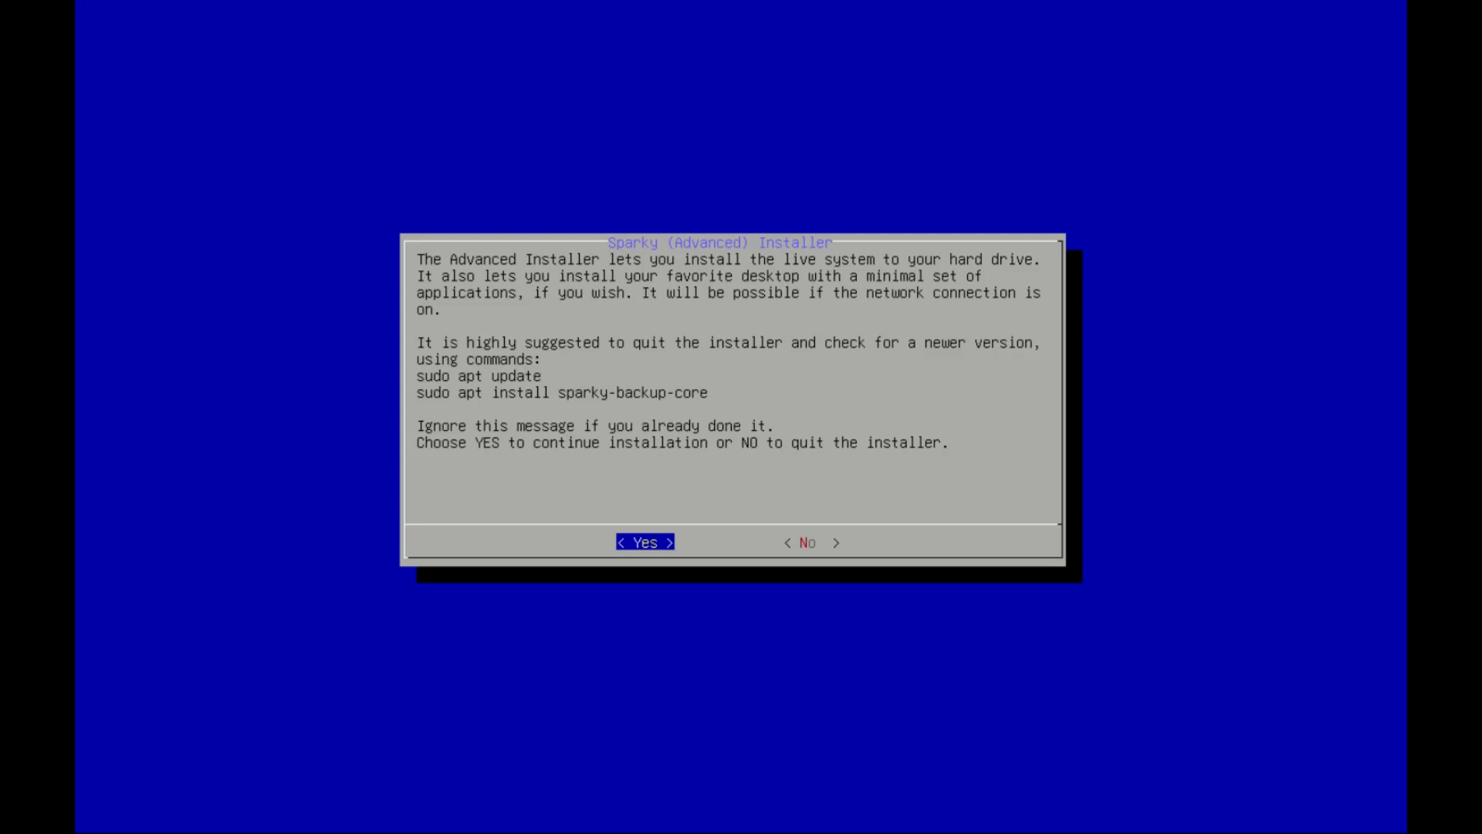
Continue the installation, opt to change the locale and keyboard settings, and use en_US.UTF-8 as the generated and default system locale
{"action": "key", "text": "Return"}
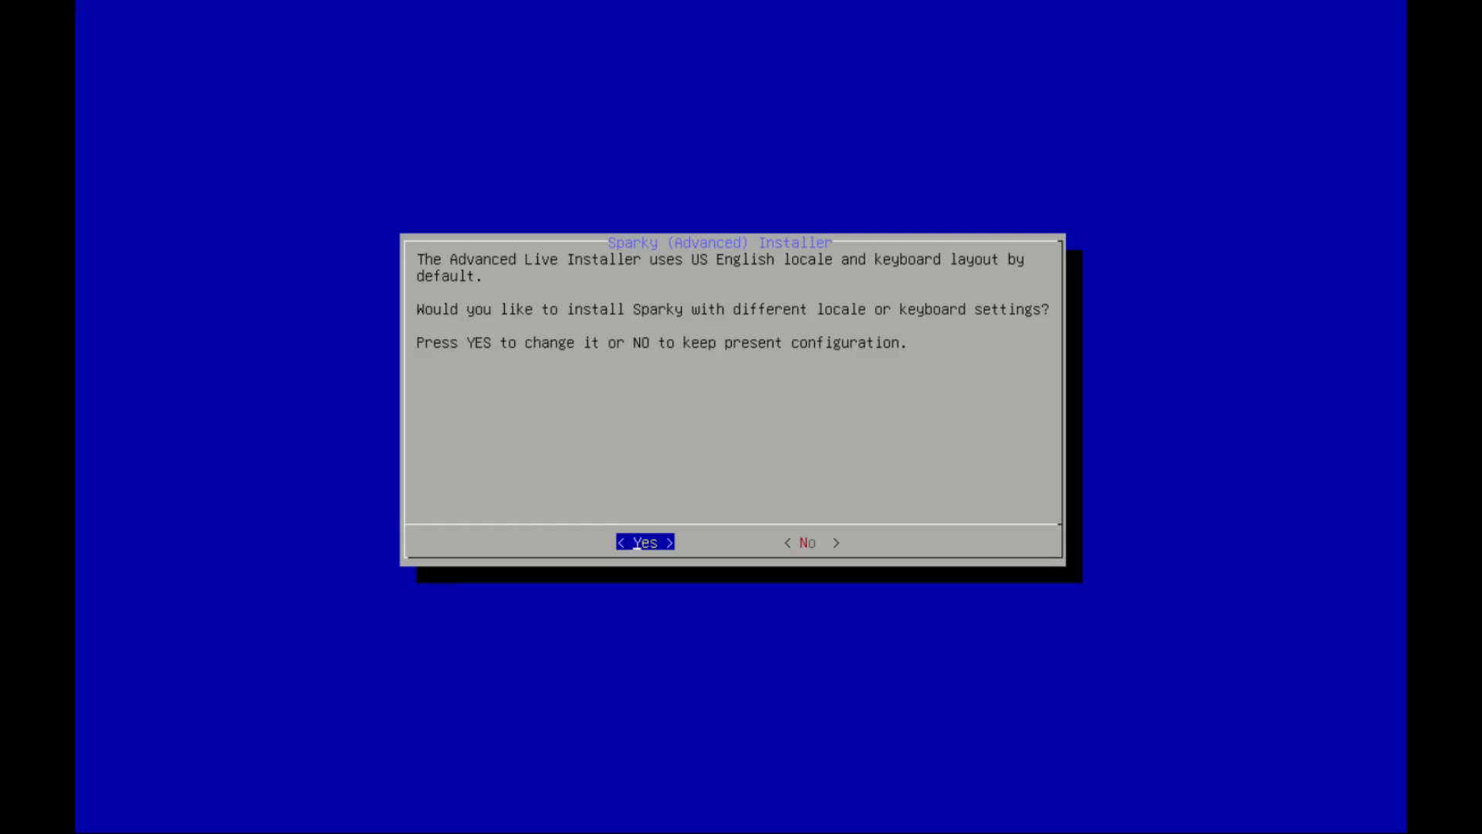
{"action": "key", "text": "Return"}
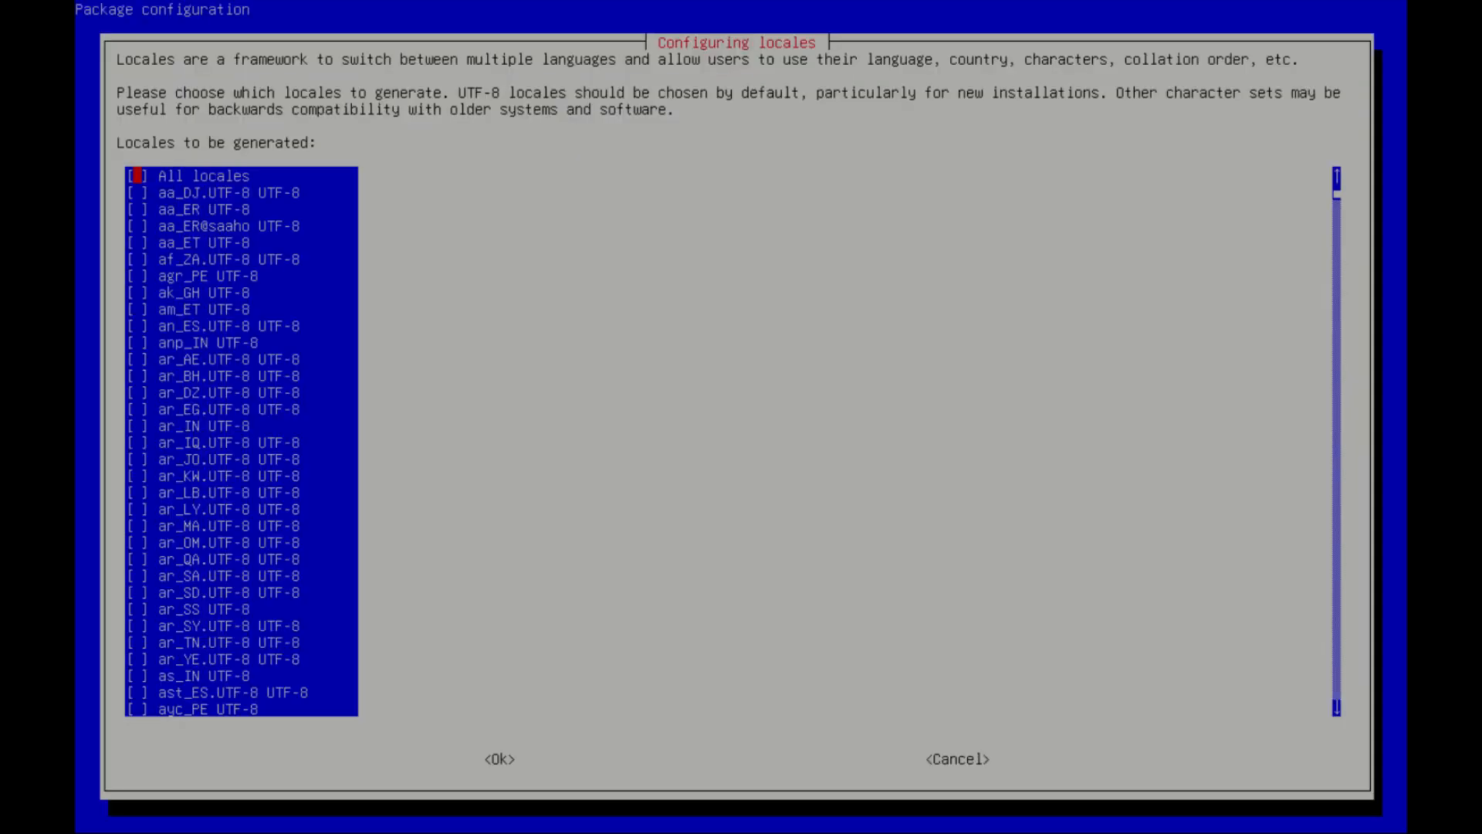
{"action": "key", "text": "Down"}
{"action": "key", "text": "Down"}
{"action": "key", "text": "Down"}
{"action": "key", "text": "Down"}
{"action": "key", "text": "Down"}
{"action": "key", "text": "Down"}
{"action": "key", "text": "Down"}
{"action": "key", "text": "Down"}
{"action": "key", "text": "Down"}
{"action": "key", "text": "Down"}
{"action": "key", "text": "Down"}
{"action": "key", "text": "Down"}
{"action": "key", "text": "Down"}
{"action": "key", "text": "Down"}
{"action": "key", "text": "Down"}
{"action": "key", "text": "Down"}
{"action": "key", "text": "Down"}
{"action": "key", "text": "Down"}
{"action": "key", "text": "Down"}
{"action": "key", "text": "Down"}
{"action": "key", "text": "Down"}
{"action": "key", "text": "Down"}
{"action": "key", "text": "Down"}
{"action": "key", "text": "Down"}
{"action": "key", "text": "Down"}
{"action": "key", "text": "Down"}
{"action": "key", "text": "Down"}
{"action": "key", "text": "Down"}
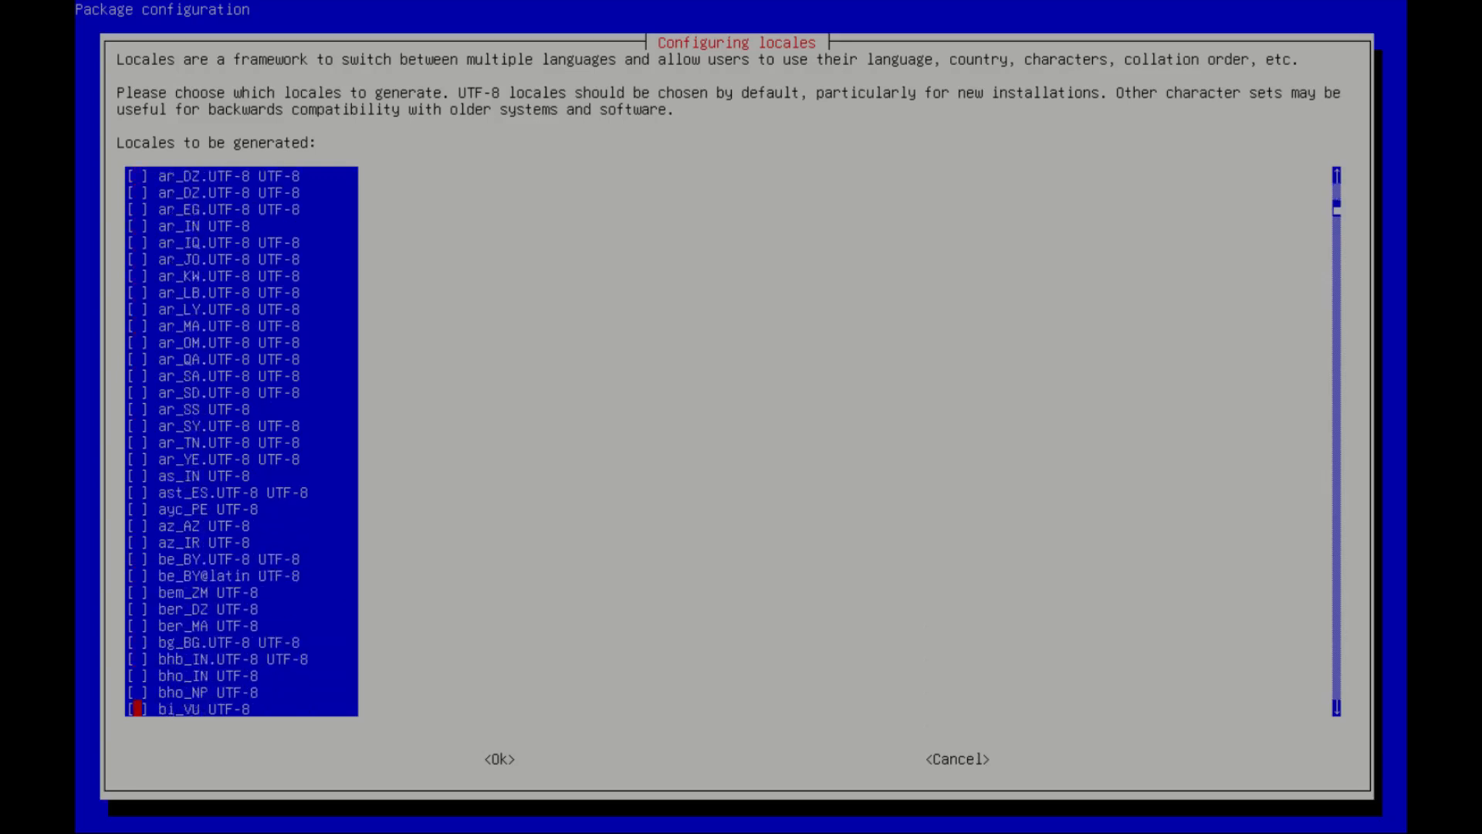
{"action": "key", "text": "Down"}
{"action": "key", "text": "Down"}
{"action": "key", "text": "Down"}
{"action": "key", "text": "Down"}
{"action": "key", "text": "Down"}
{"action": "key", "text": "Down"}
{"action": "key", "text": "Down"}
{"action": "key", "text": "Down"}
{"action": "key", "text": "Down"}
{"action": "key", "text": "Down"}
{"action": "key", "text": "Down"}
{"action": "key", "text": "Down"}
{"action": "key", "text": "Down"}
{"action": "key", "text": "Down"}
{"action": "key", "text": "Down"}
{"action": "key", "text": "Down"}
{"action": "key", "text": "Down"}
{"action": "key", "text": "Down"}
{"action": "key", "text": "Down"}
{"action": "key", "text": "Down"}
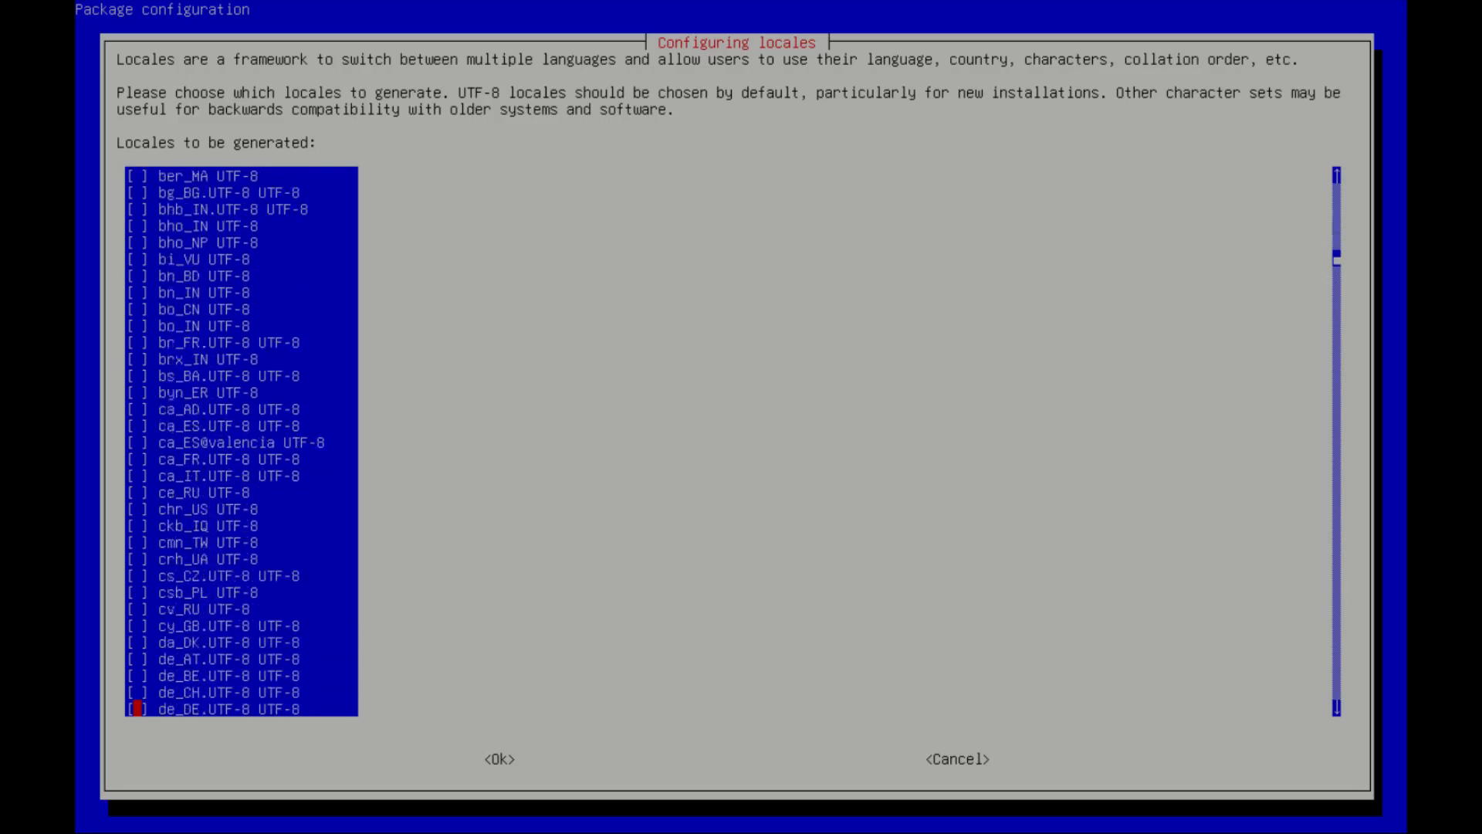
{"action": "key", "text": "Down"}
{"action": "key", "text": "Down"}
{"action": "key", "text": "Down"}
{"action": "key", "text": "Down"}
{"action": "key", "text": "Down"}
{"action": "key", "text": "Down"}
{"action": "key", "text": "Down"}
{"action": "key", "text": "Down"}
{"action": "key", "text": "Down"}
{"action": "key", "text": "Down"}
{"action": "key", "text": "Down"}
{"action": "key", "text": "Down"}
{"action": "key", "text": "Down"}
{"action": "key", "text": "Down"}
{"action": "key", "text": "Down"}
{"action": "key", "text": "Down"}
{"action": "key", "text": "Down"}
{"action": "key", "text": "Down"}
{"action": "key", "text": "Down"}
{"action": "key", "text": "Down"}
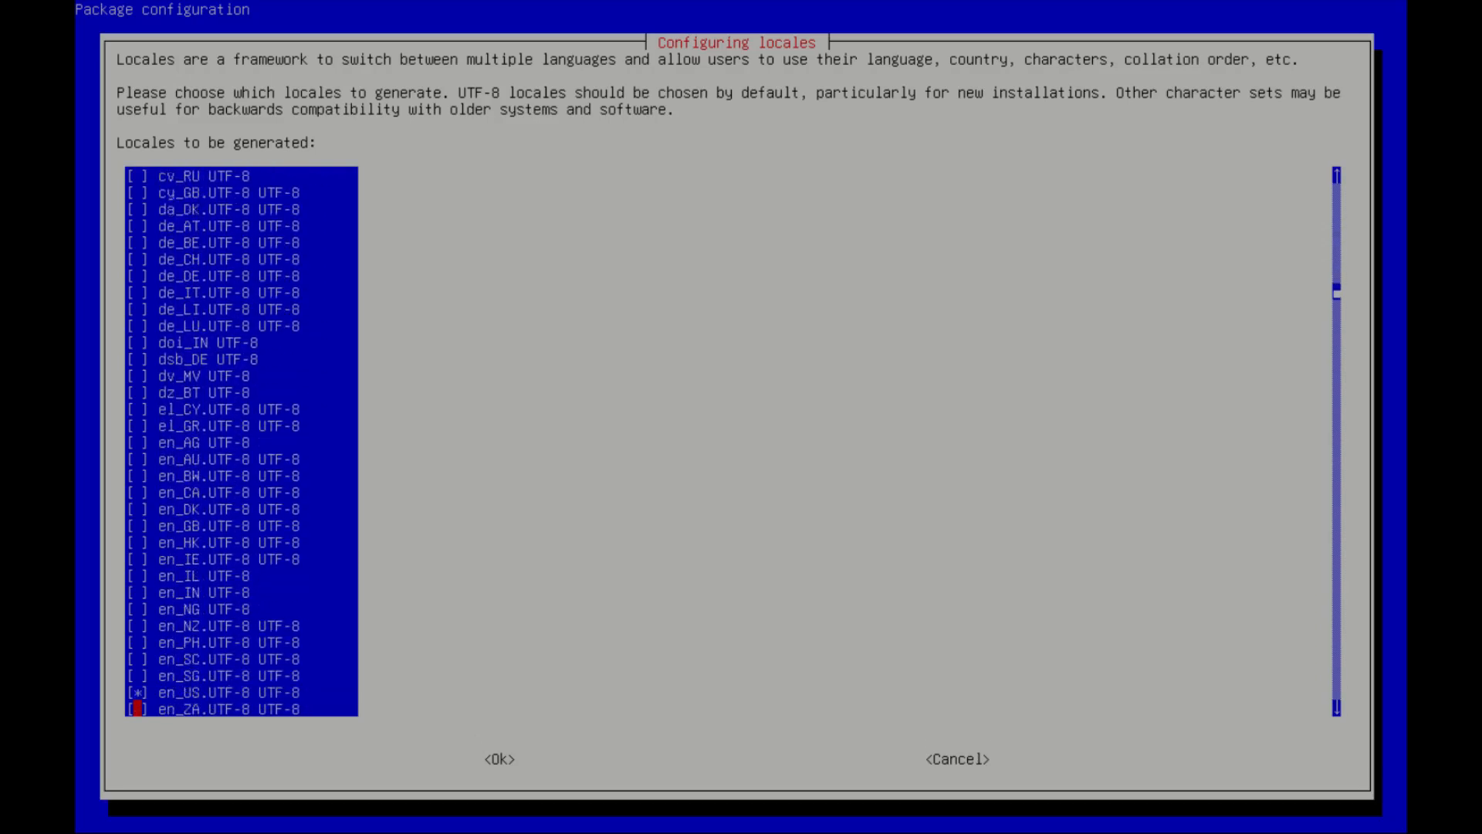
{"action": "key", "text": "Up"}
{"action": "key", "text": "Return"}
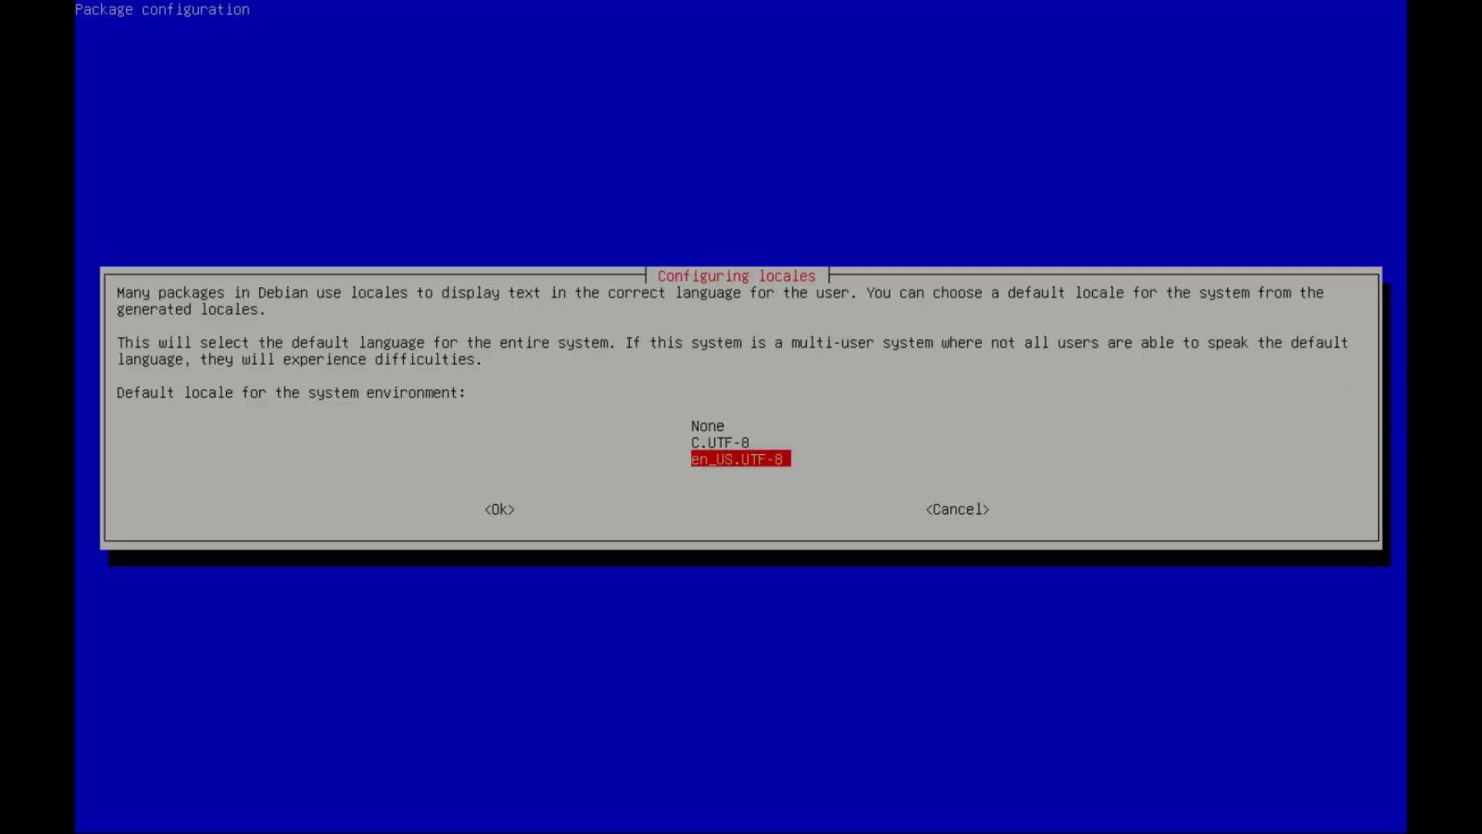
{"action": "key", "text": "Return"}
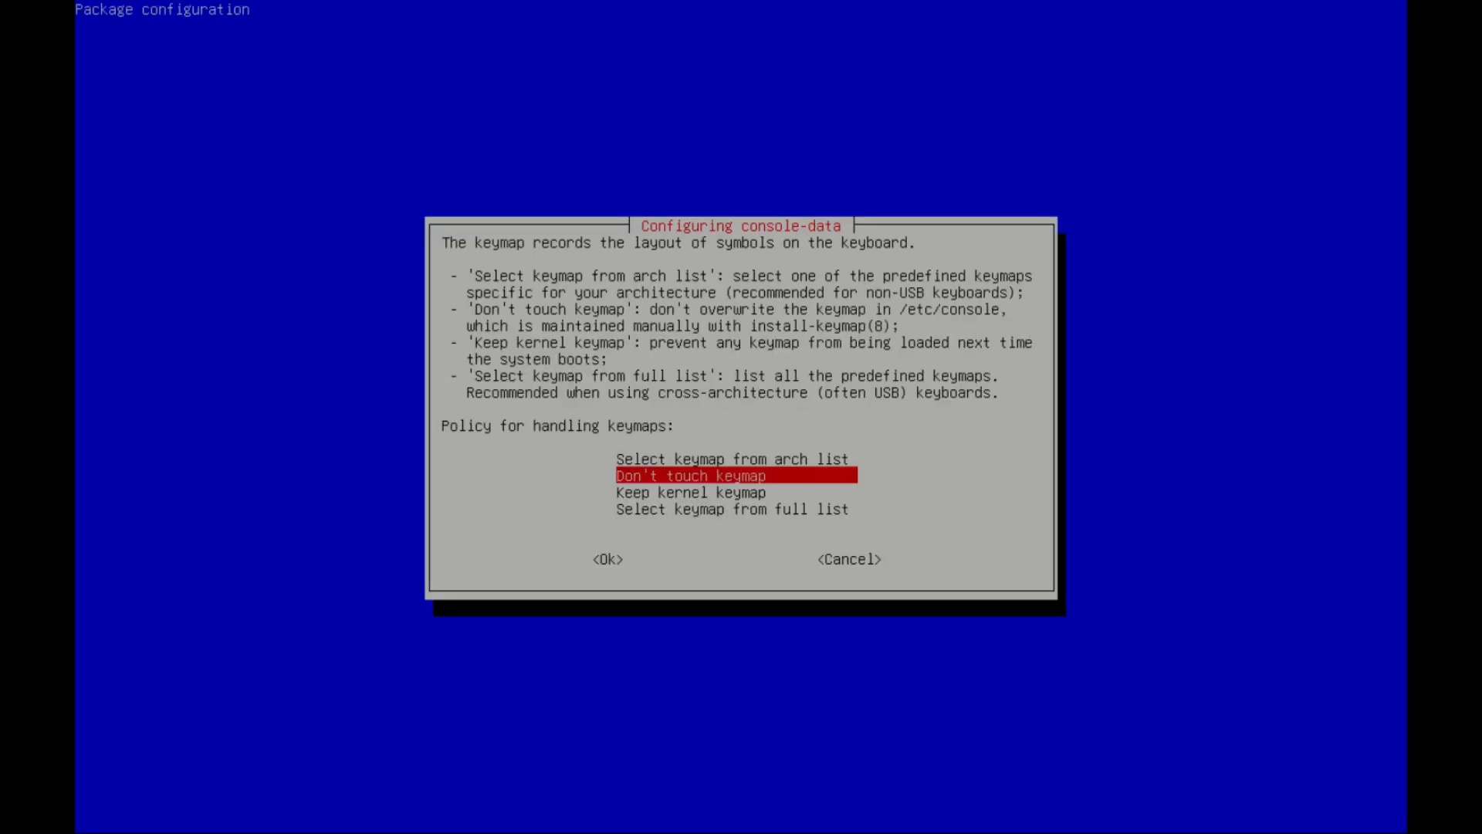
Choose "Don't touch keymap" and set up the console with UTF-8 encoding, the Latin1 and Latin5 character set, and the Fixed font at 8x16
{"action": "key", "text": "Return"}
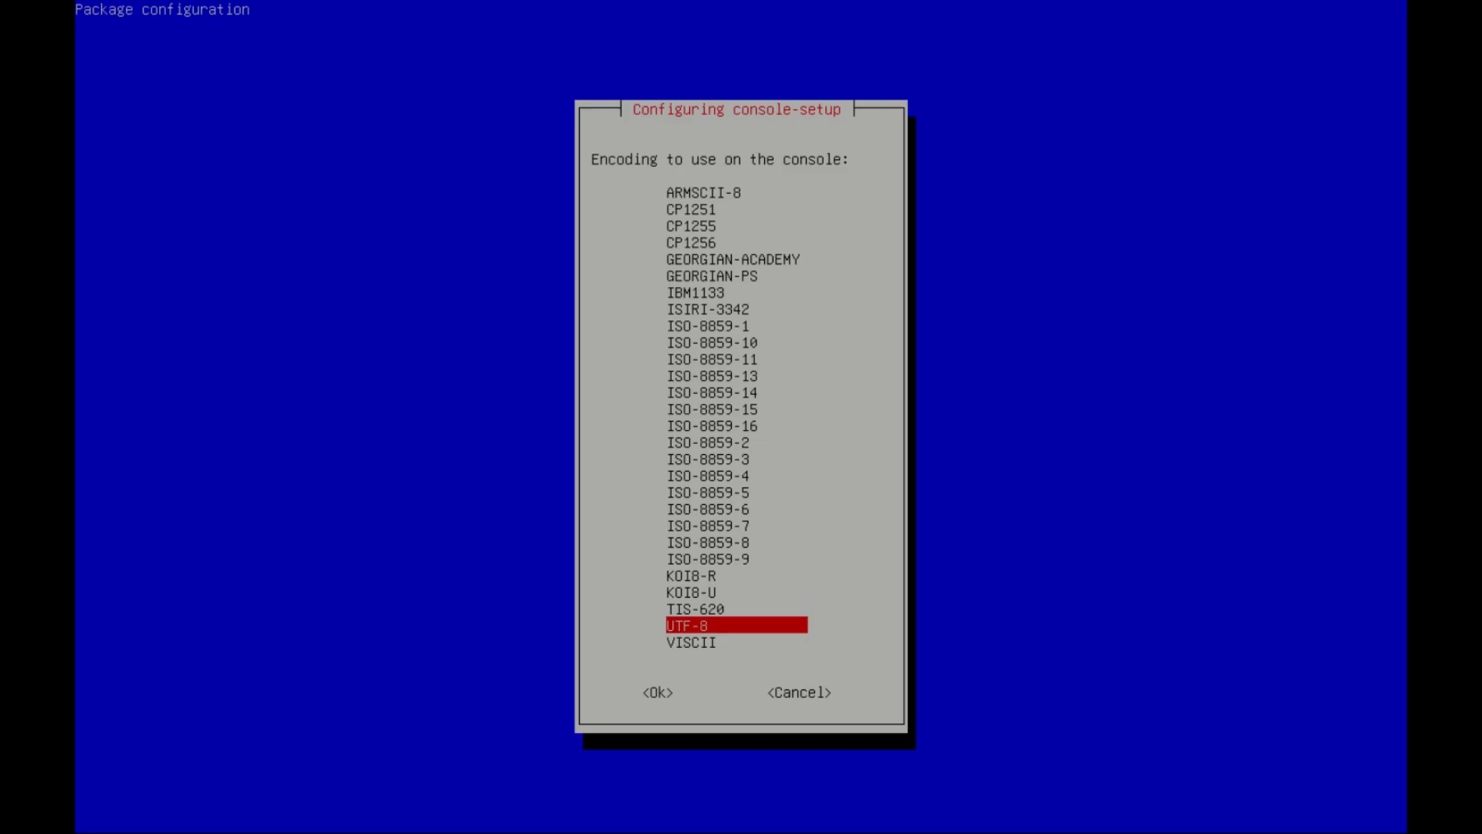
{"action": "key", "text": "Return"}
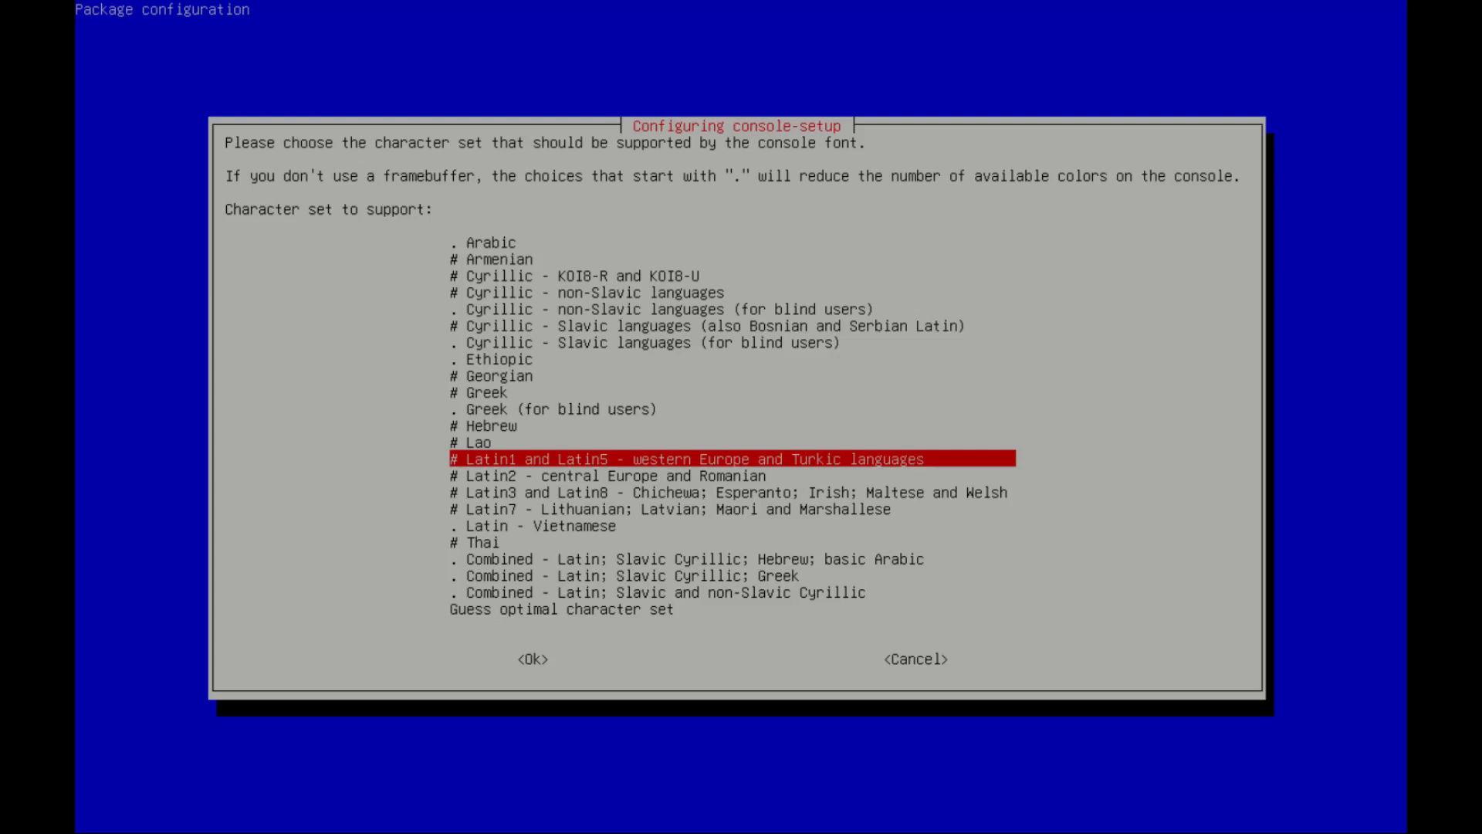
{"action": "key", "text": "Return"}
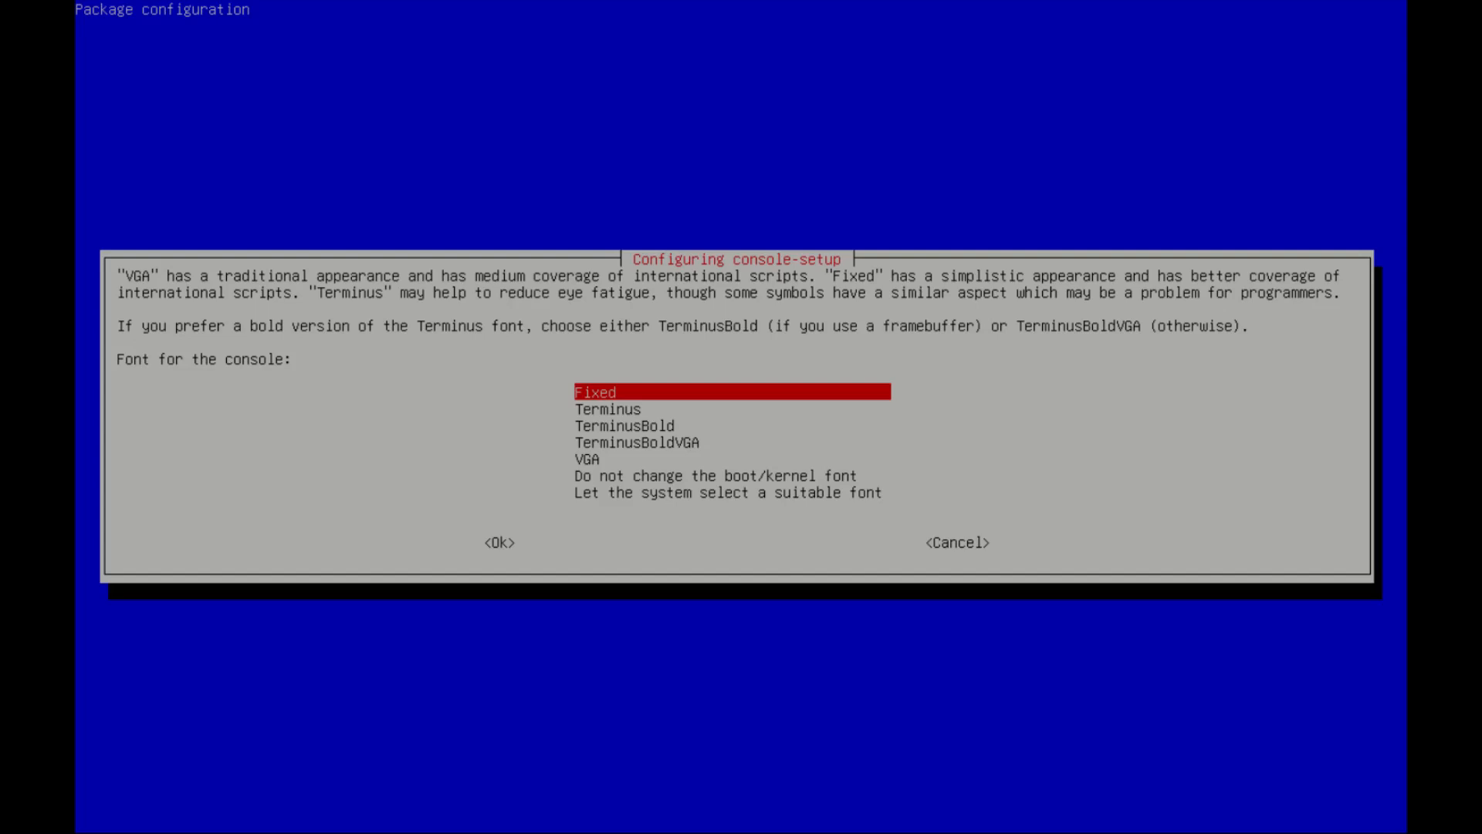
{"action": "key", "text": "Return"}
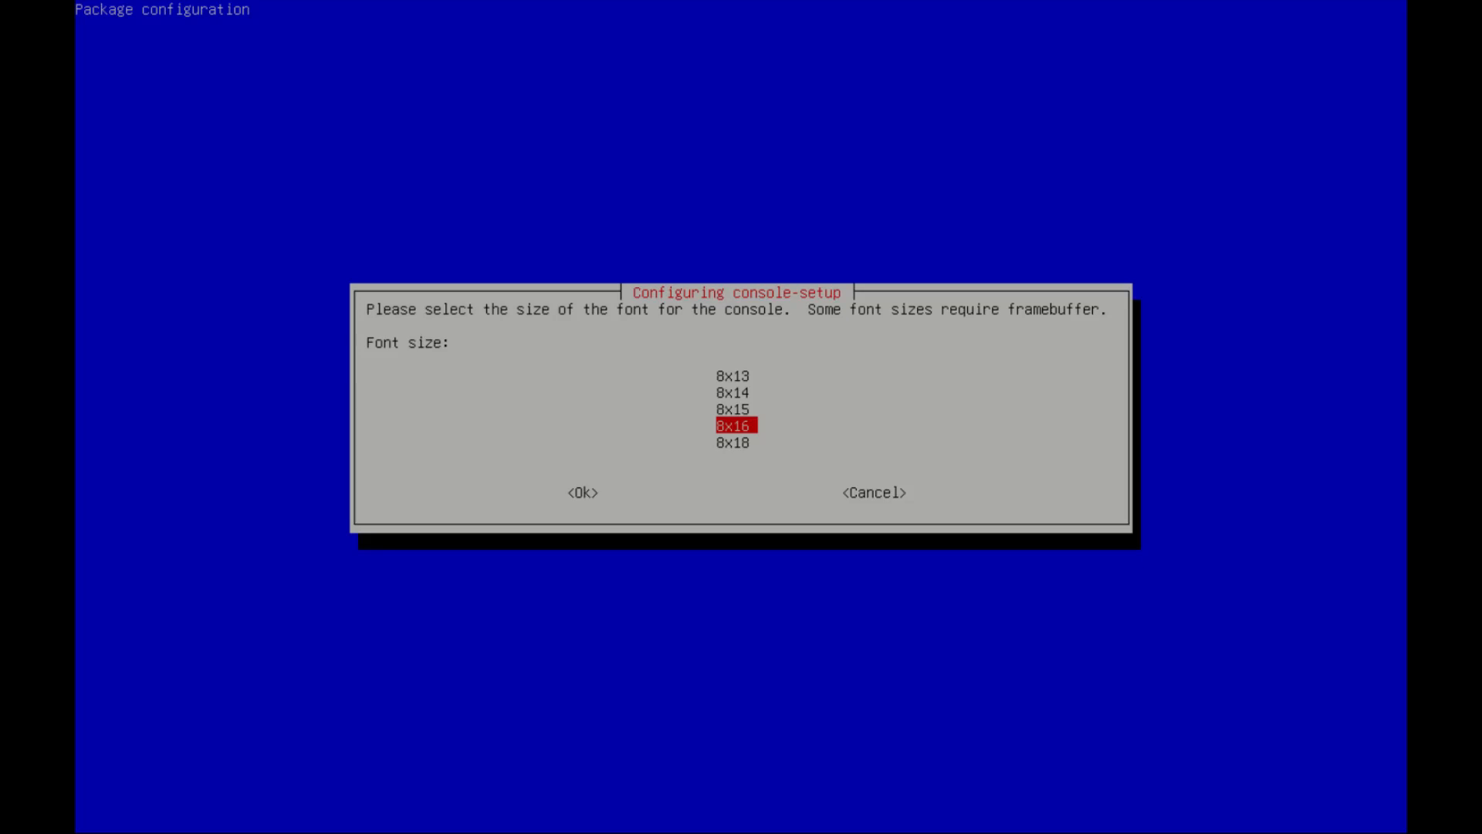
{"action": "key", "text": "Return"}
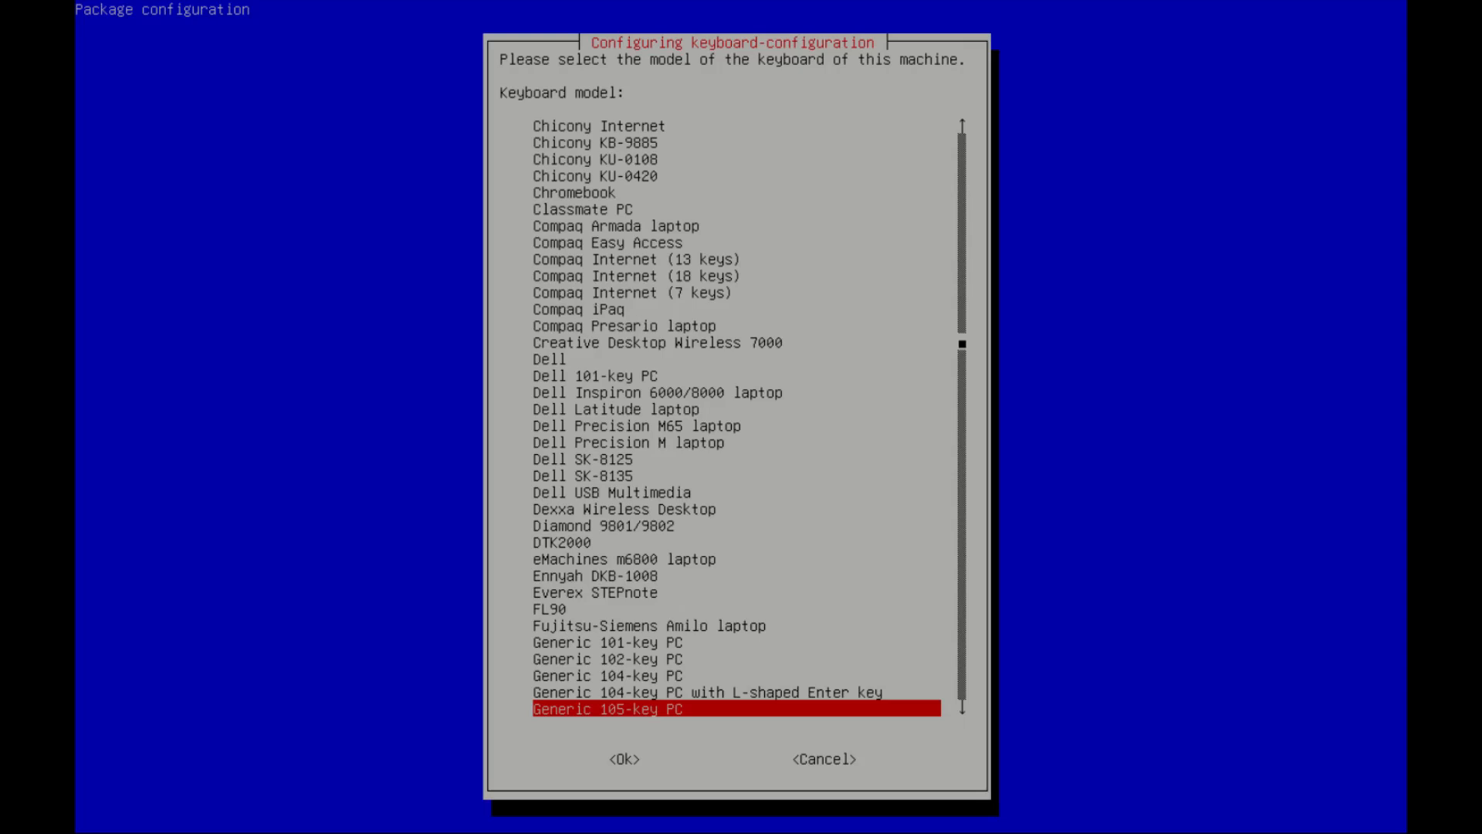
Configure the keyboard as Generic 105-key PC with English (US) layout, the layout's default AltGr key and no compose key
{"action": "key", "text": "Return"}
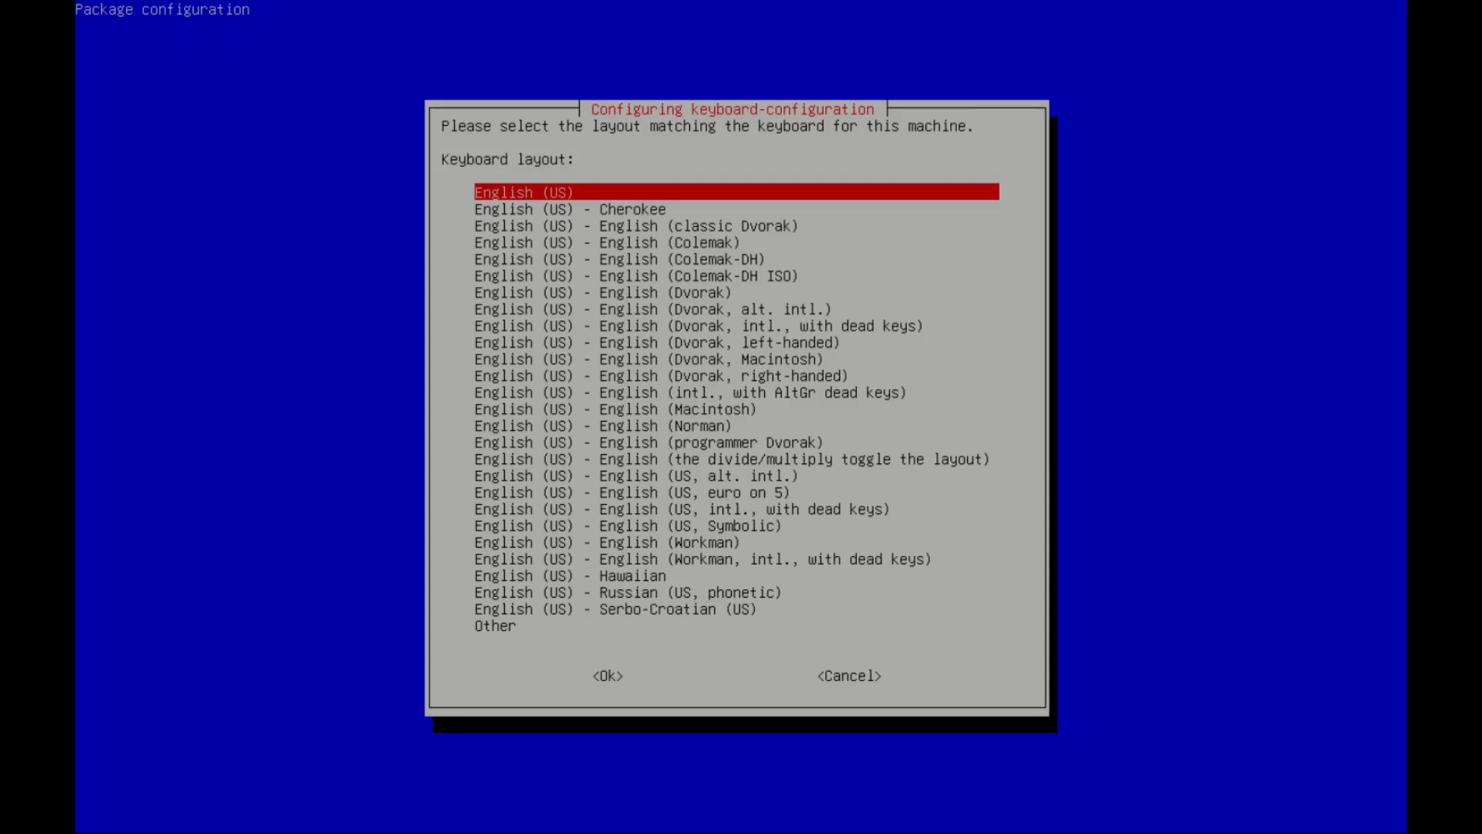
{"action": "key", "text": "Return"}
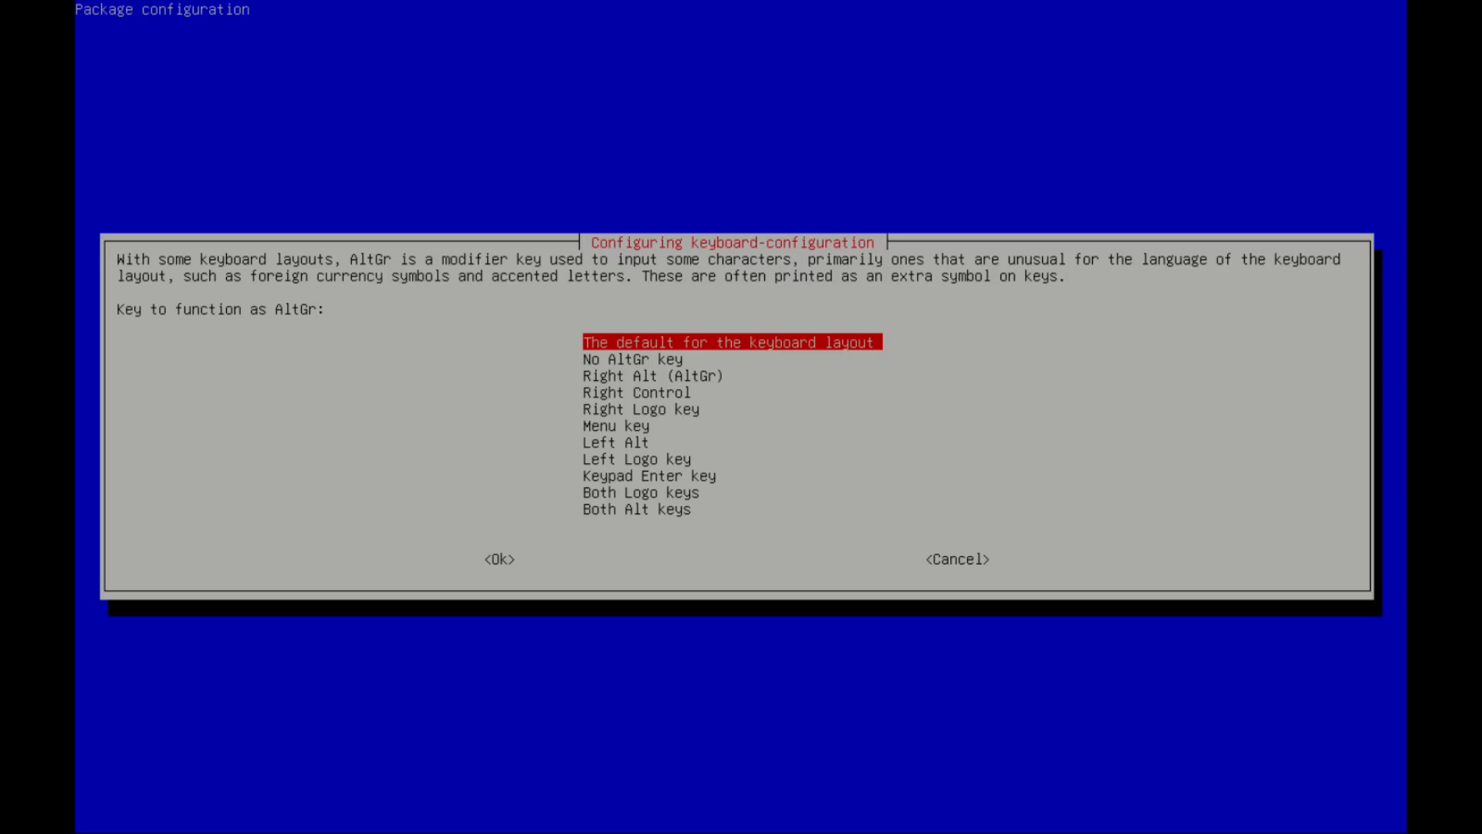
{"action": "key", "text": "Return"}
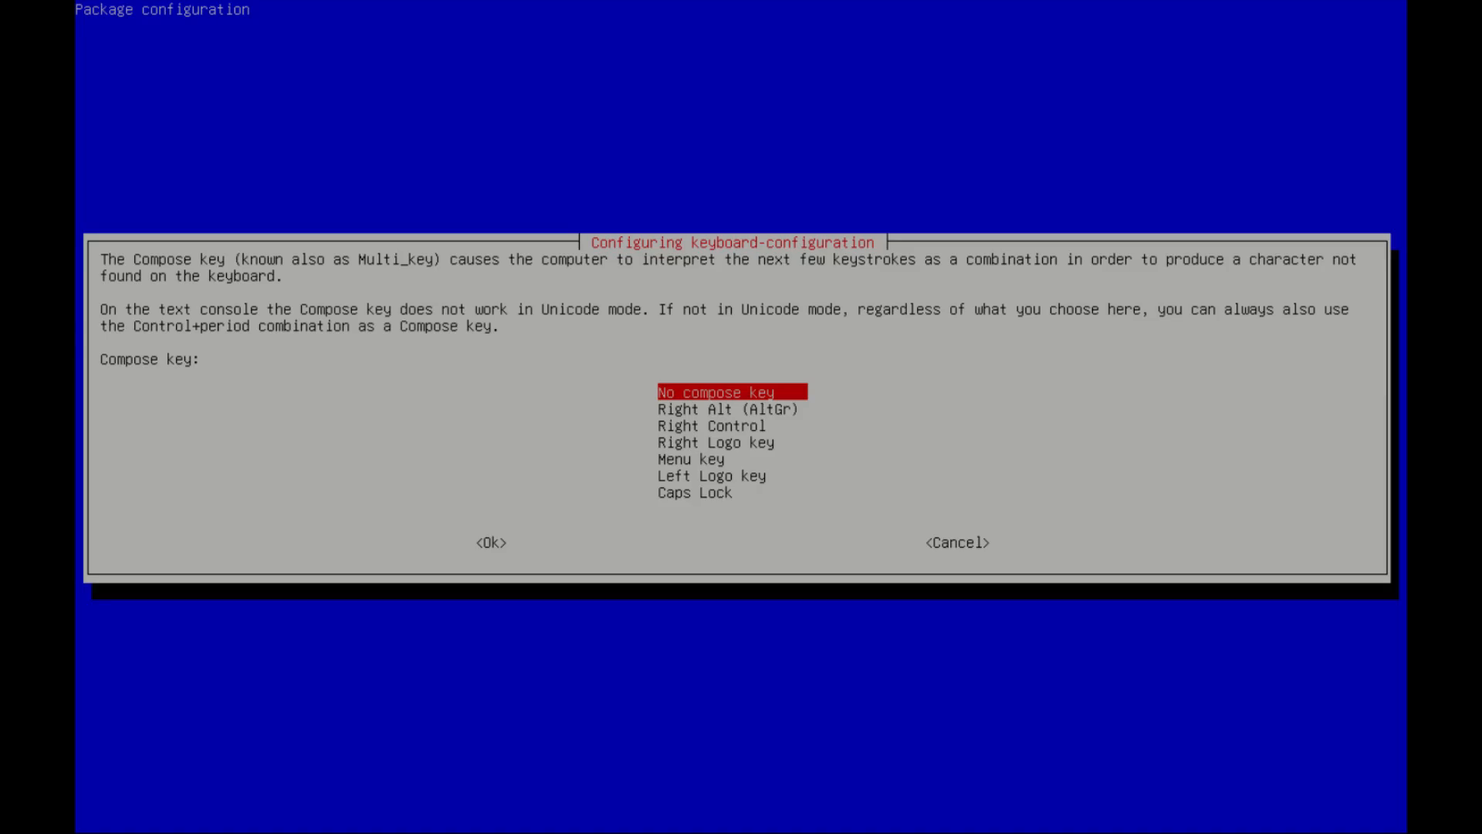
{"action": "key", "text": "Return"}
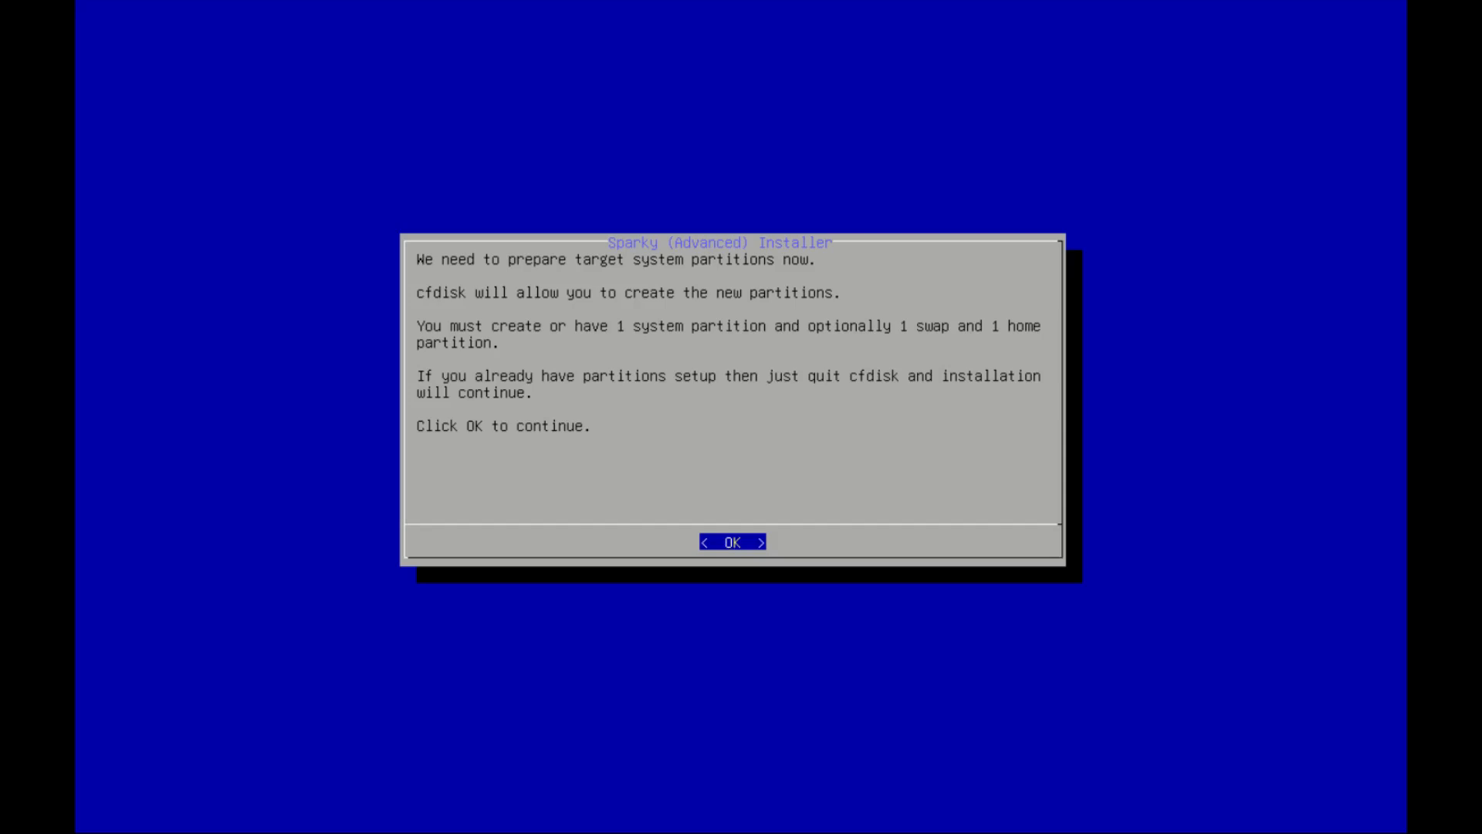
Proceed to partitioning, choose the vda drive and give it a gpt label
{"action": "key", "text": "Return"}
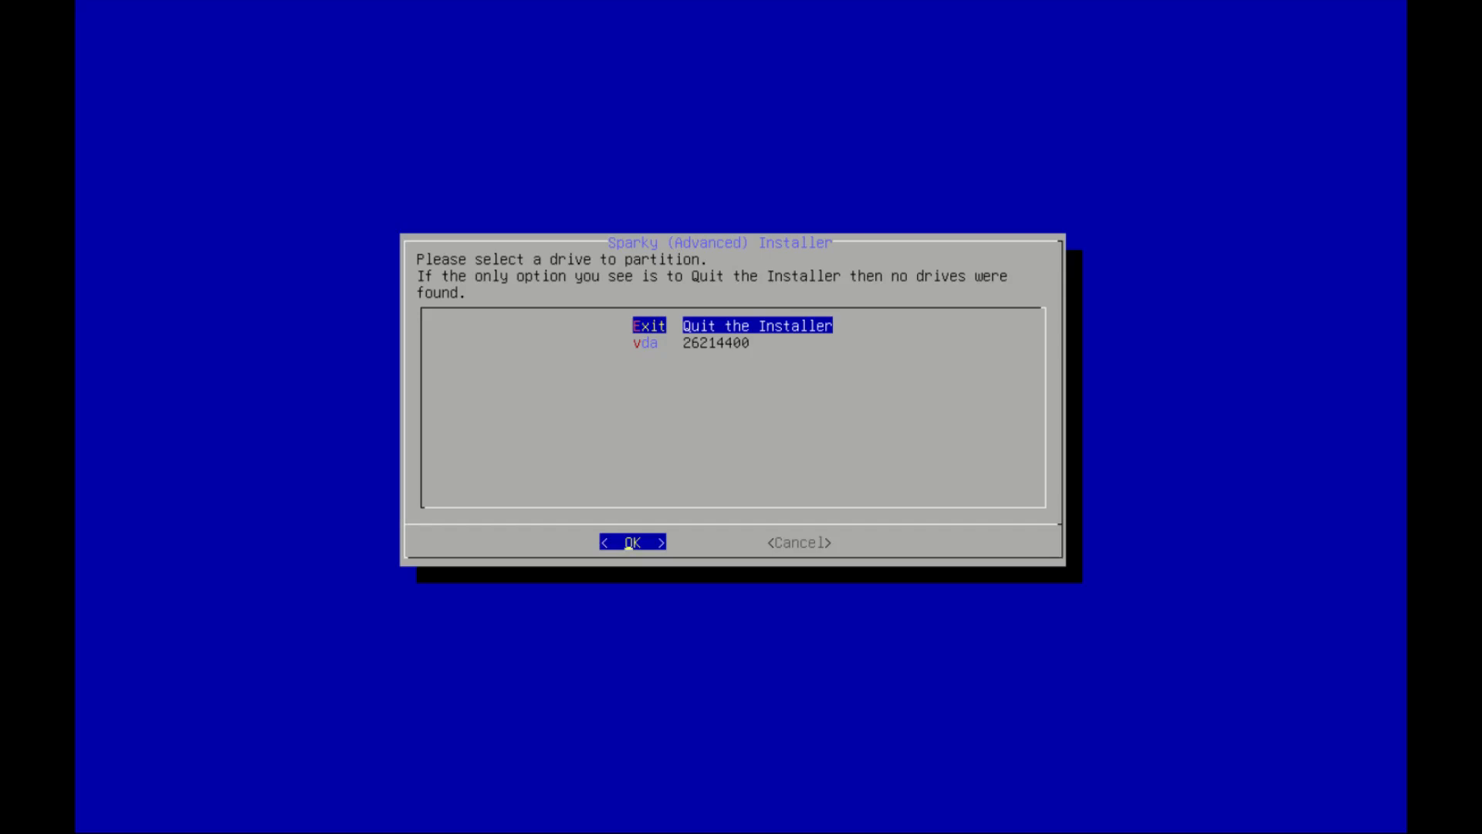
{"action": "key", "text": "Down"}
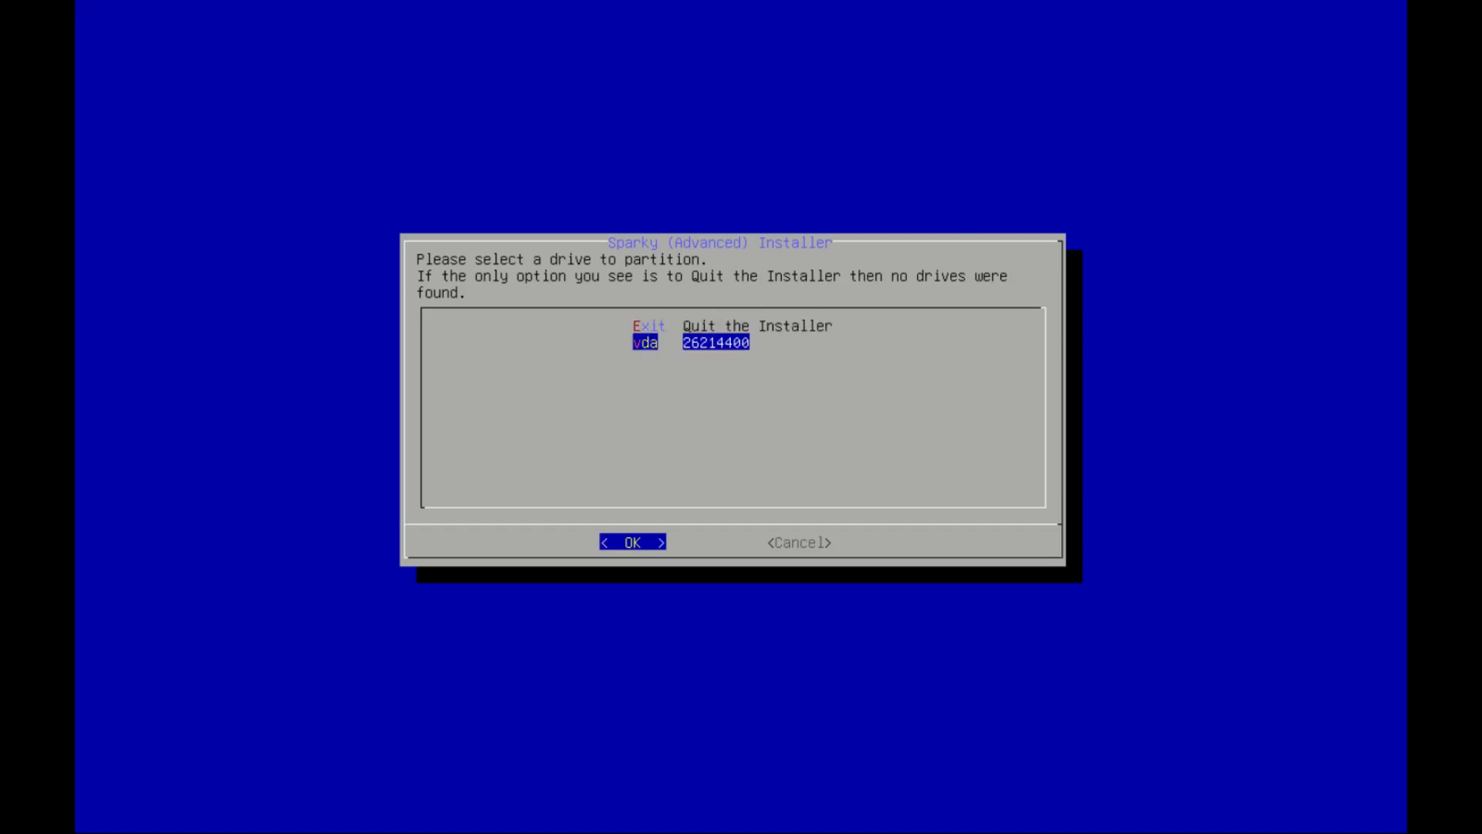
{"action": "key", "text": "Return"}
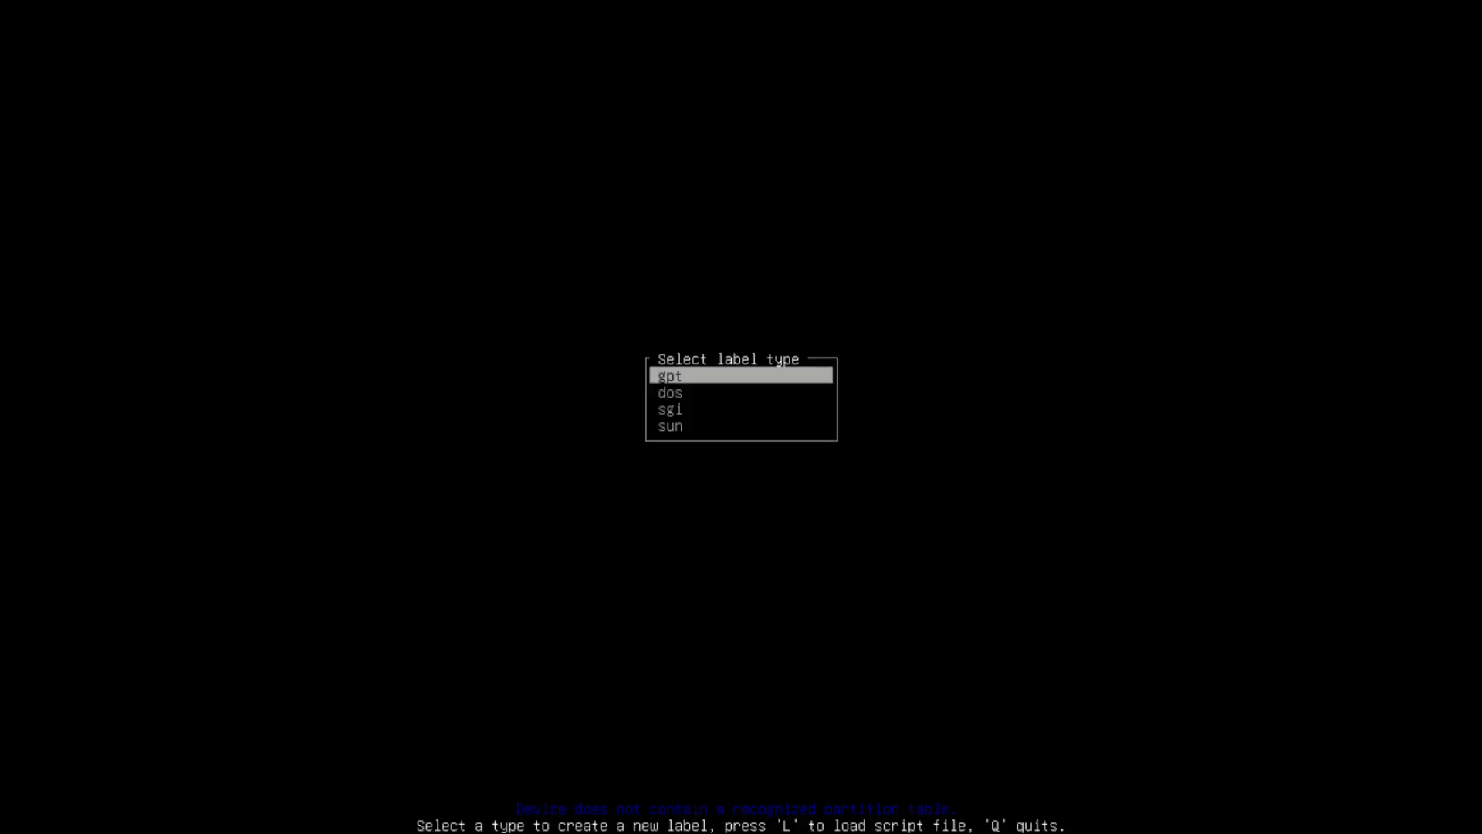
{"action": "key", "text": "Return"}
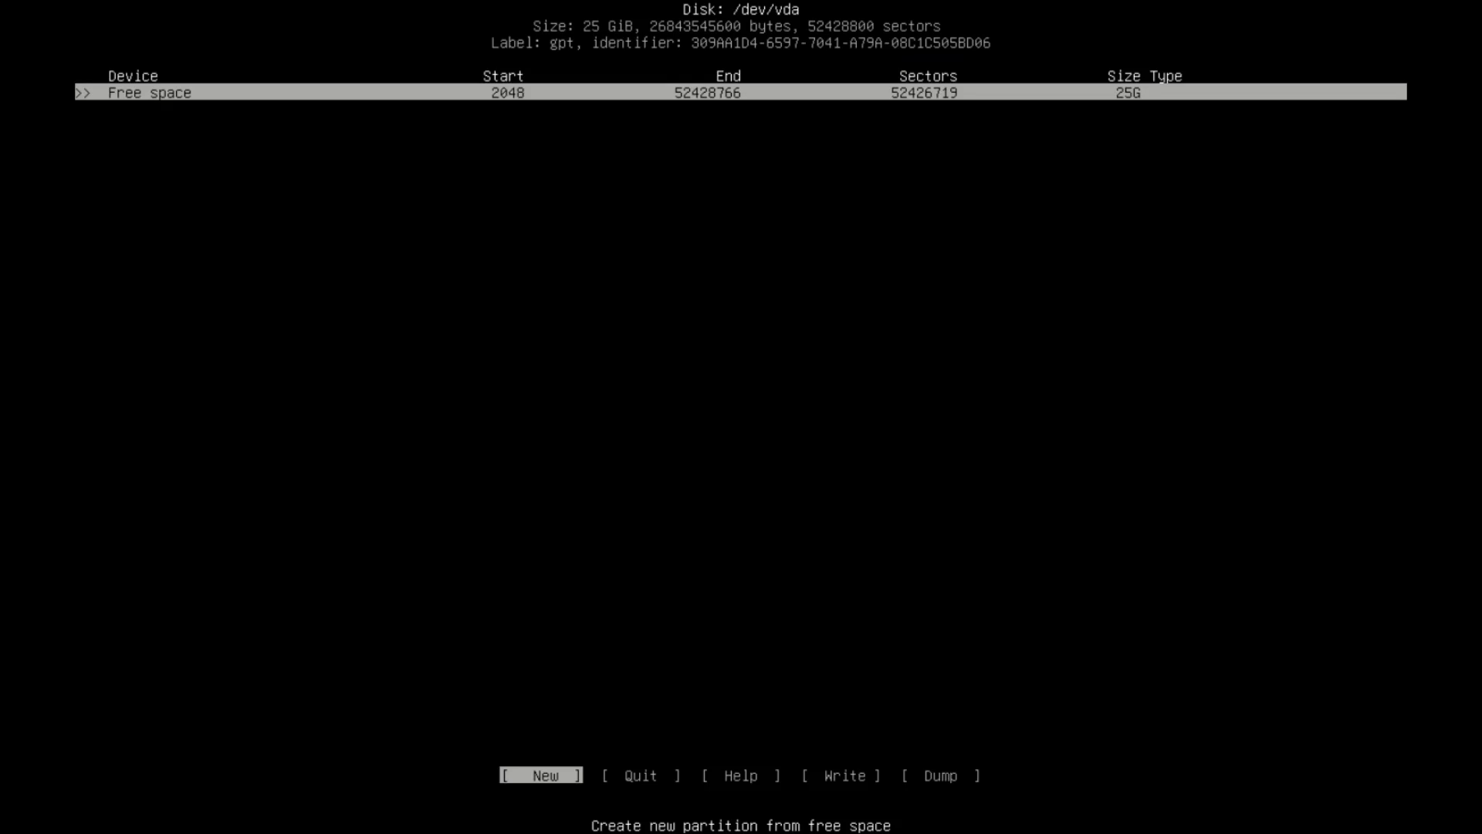
Create a new 512M partition from the free space on /dev/vda
{"action": "key", "text": "Return"}
{"action": "key", "text": "BackSpace"}
{"action": "key", "text": "BackSpace"}
{"action": "key", "text": "BackSpace"}
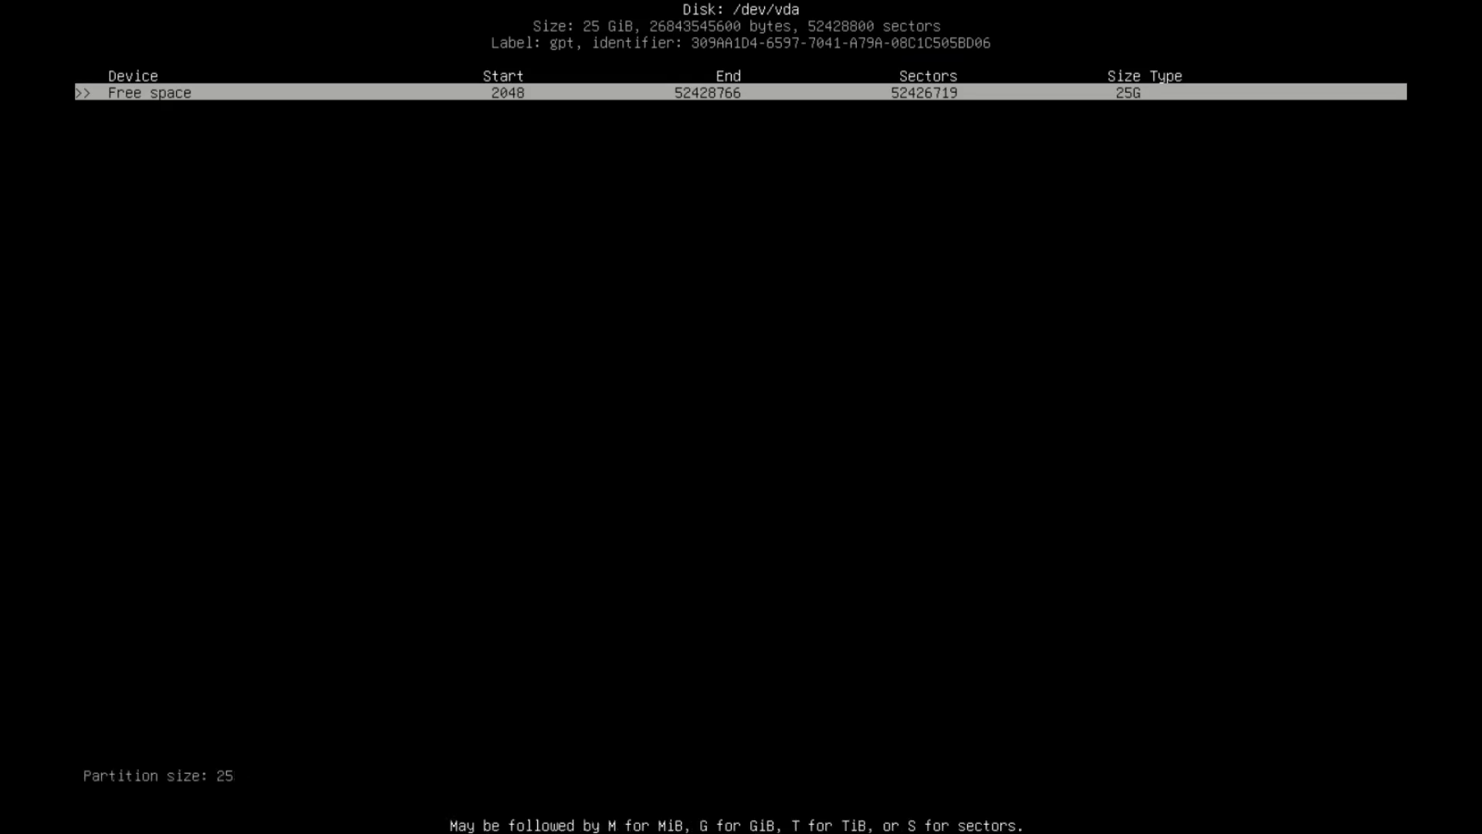
{"action": "type", "text": "$512"}
{"action": "key", "text": "BackSpace"}
{"action": "key", "text": "BackSpace"}
{"action": "key", "text": "BackSpace"}
{"action": "key", "text": "BackSpace"}
{"action": "type", "text": "512M"}
{"action": "key", "text": "Return"}
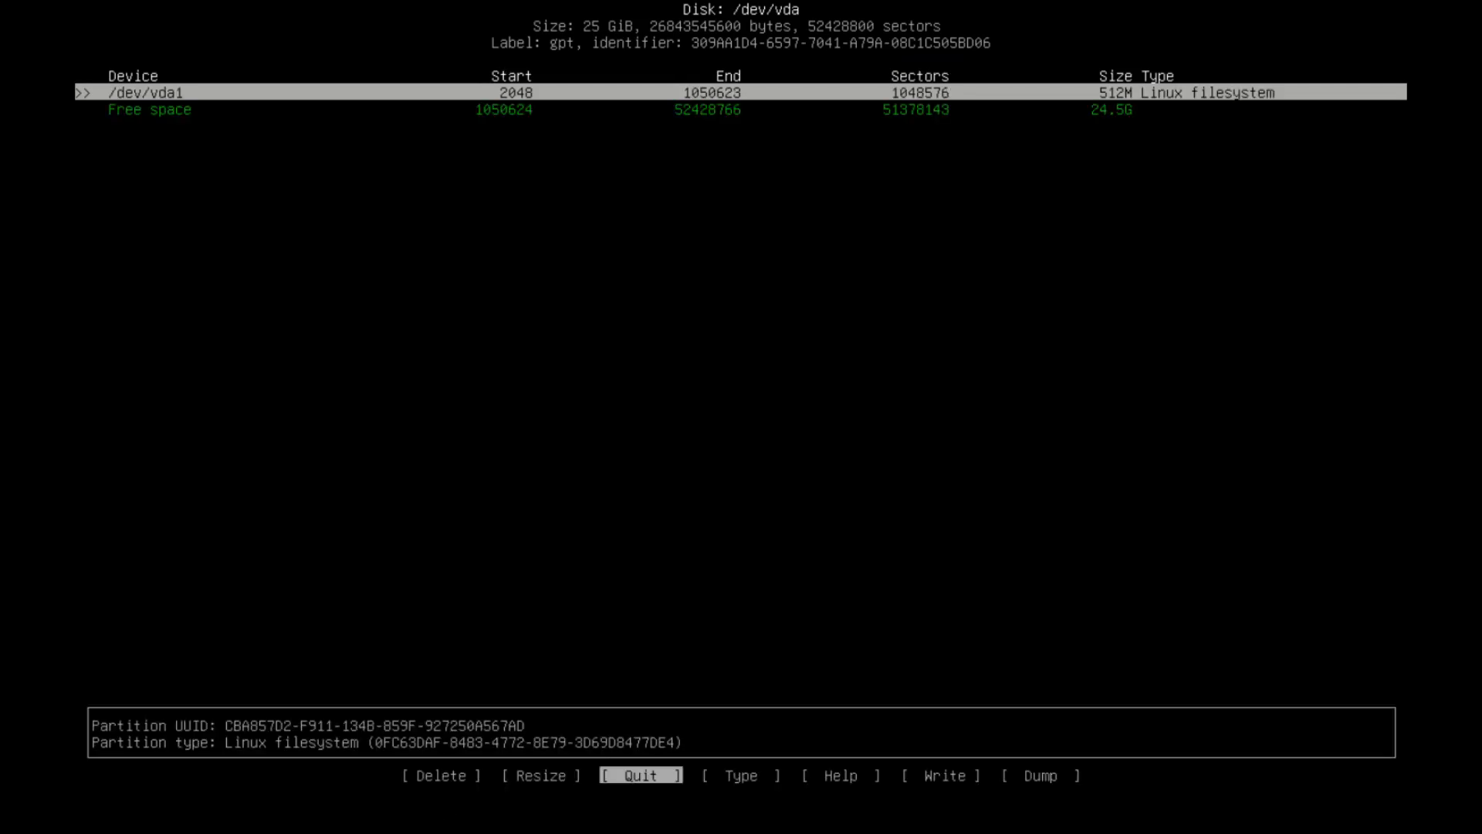
Change the type of the 512M partition /dev/vda1 to EFI System
{"action": "key", "text": "Right"}
{"action": "key", "text": "Right"}
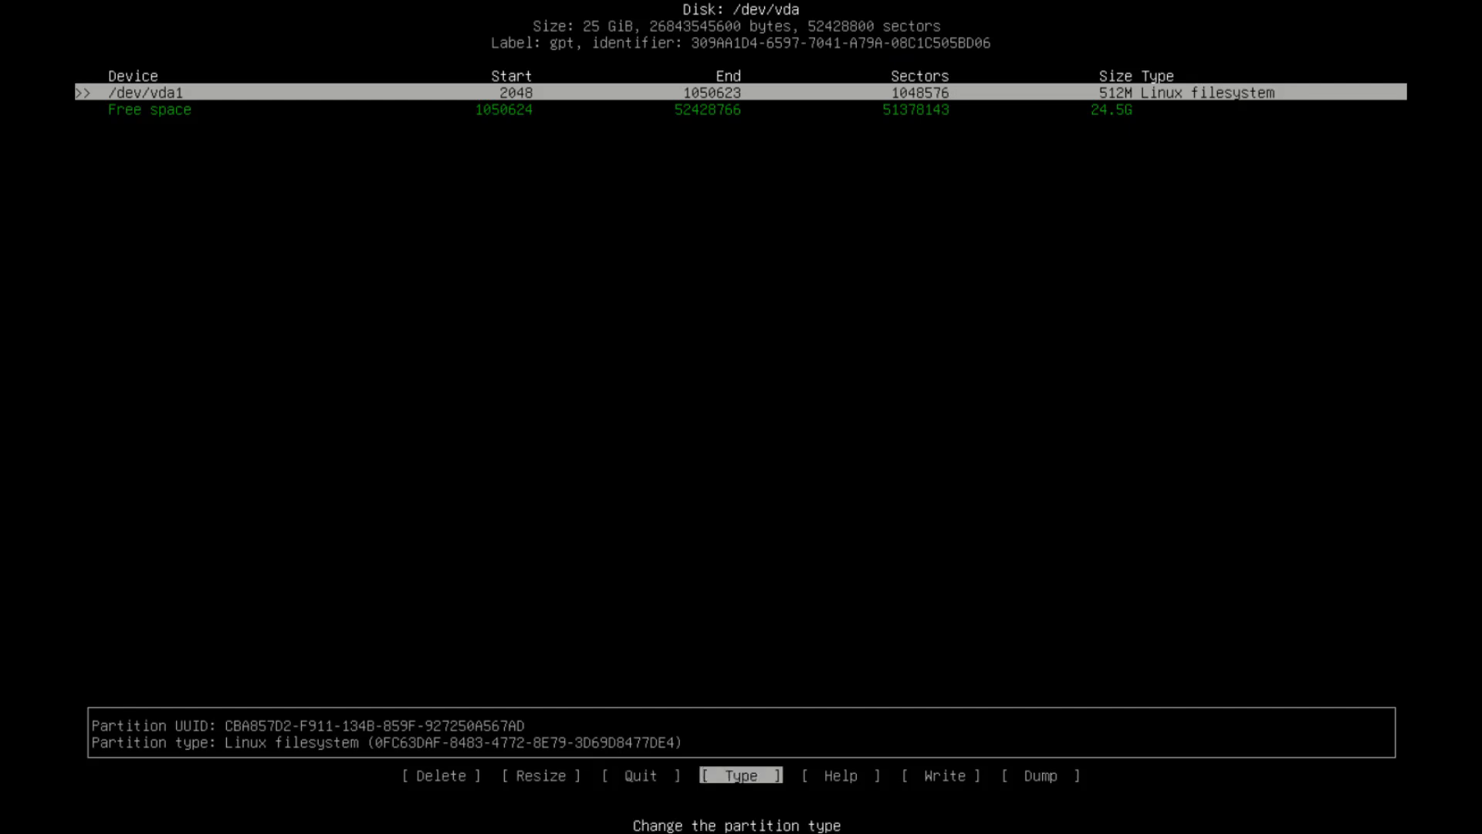
{"action": "key", "text": "Left"}
{"action": "key", "text": "Return"}
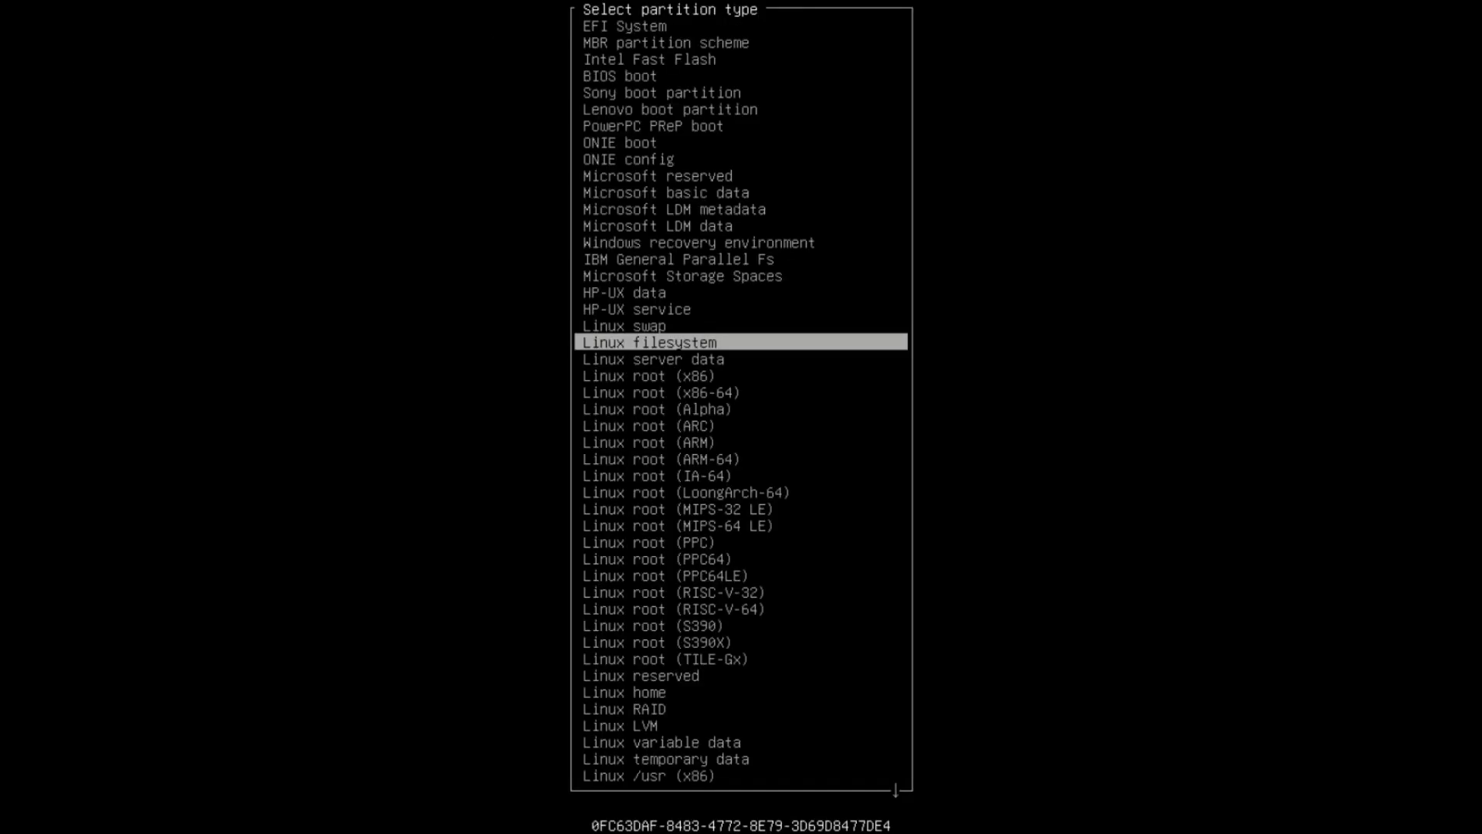
{"action": "key", "text": "Up"}
{"action": "key", "text": "Up"}
{"action": "key", "text": "Up"}
{"action": "key", "text": "Up"}
{"action": "key", "text": "Up"}
{"action": "key", "text": "Up"}
{"action": "key", "text": "Up"}
{"action": "key", "text": "Up"}
{"action": "key", "text": "Up"}
{"action": "key", "text": "Up"}
{"action": "key", "text": "Up"}
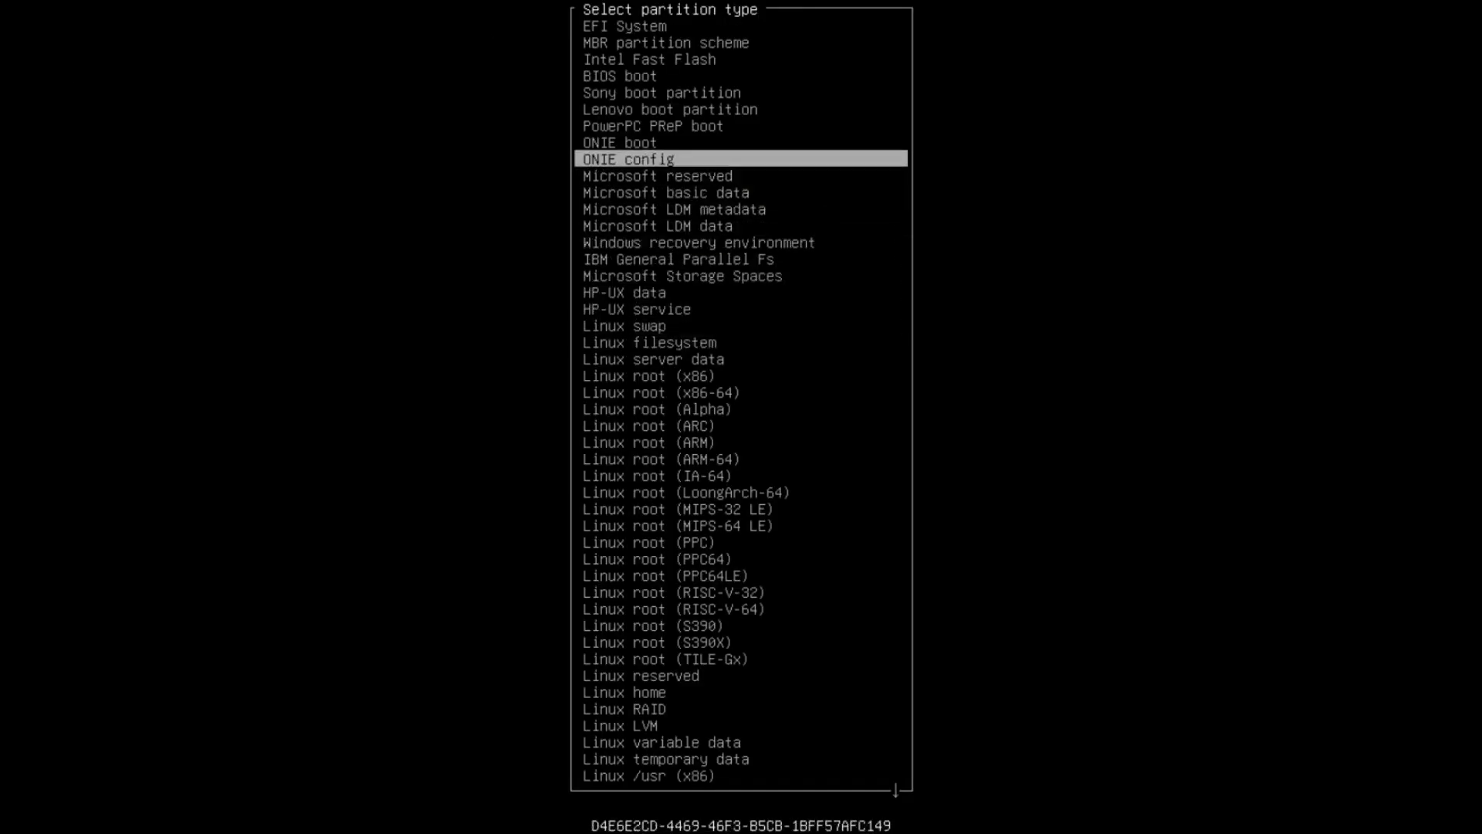
{"action": "key", "text": "Up"}
{"action": "key", "text": "Up"}
{"action": "key", "text": "Up"}
{"action": "key", "text": "Up"}
{"action": "key", "text": "Up"}
{"action": "key", "text": "Up"}
{"action": "key", "text": "Up"}
{"action": "key", "text": "Up"}
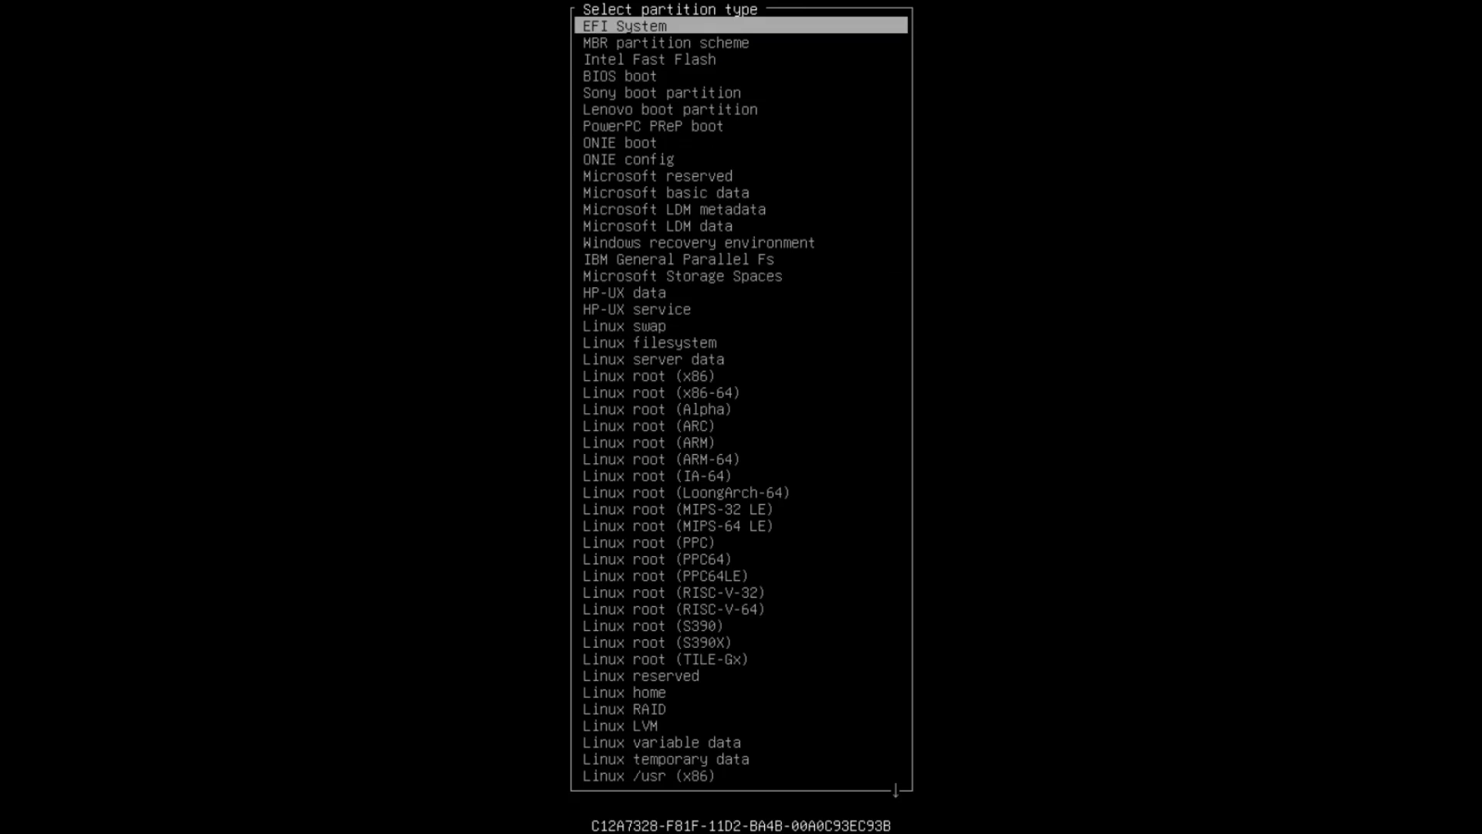
{"action": "key", "text": "Return"}
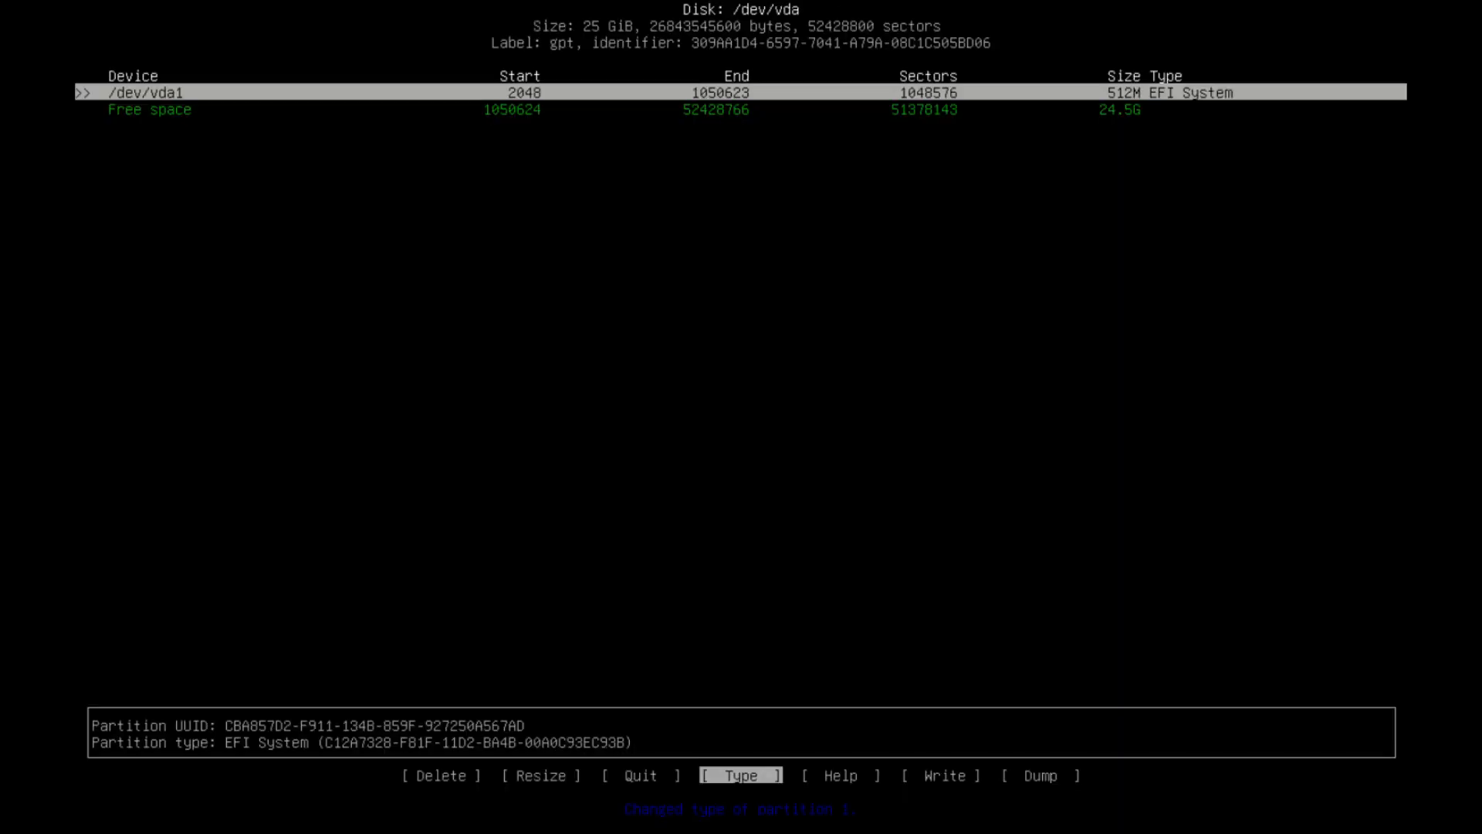
Create a second partition of 10G from the remaining free space, keeping the Linux filesystem type
{"action": "key", "text": "Down"}
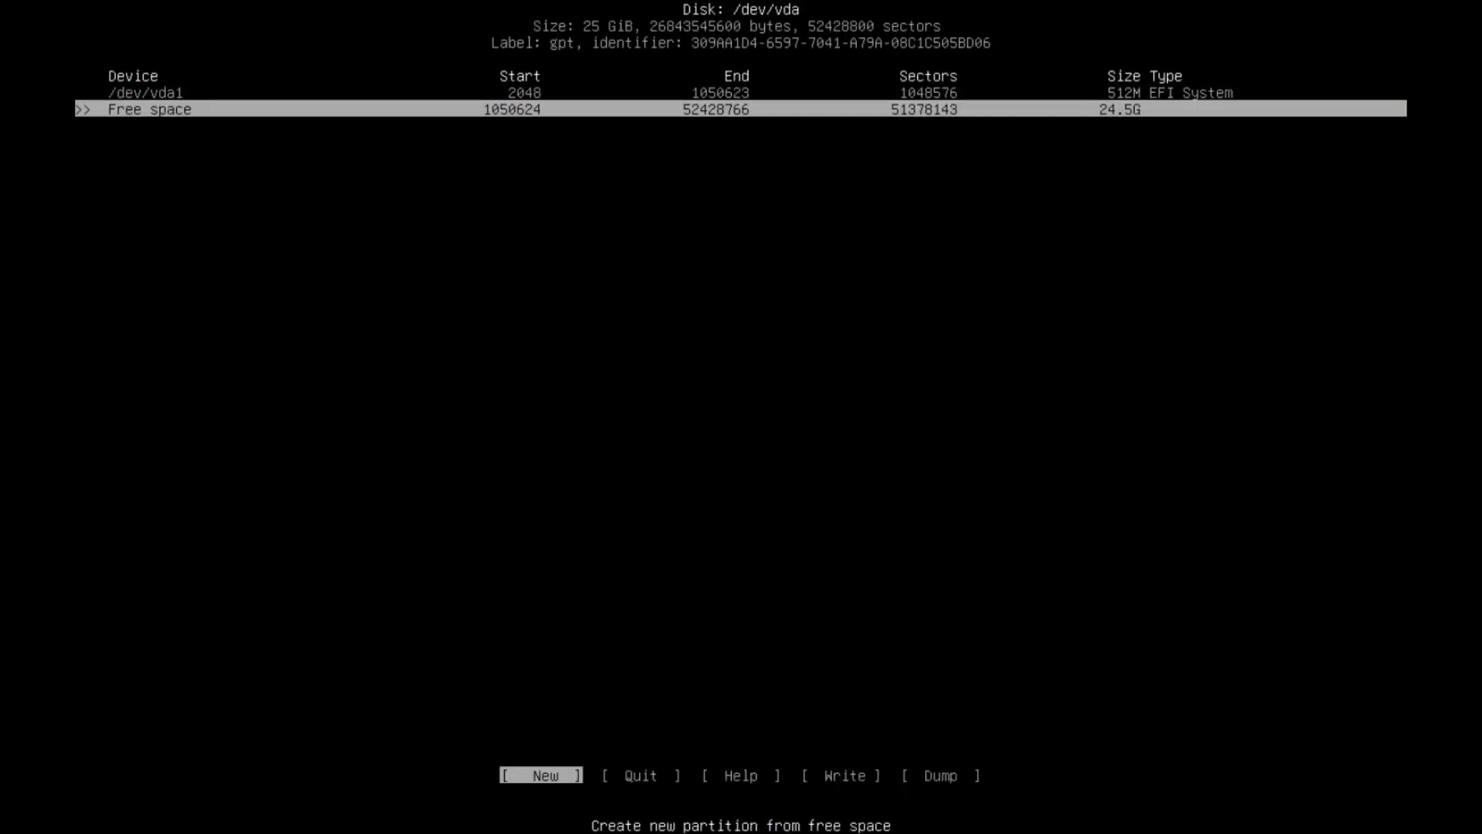
{"action": "key", "text": "Return"}
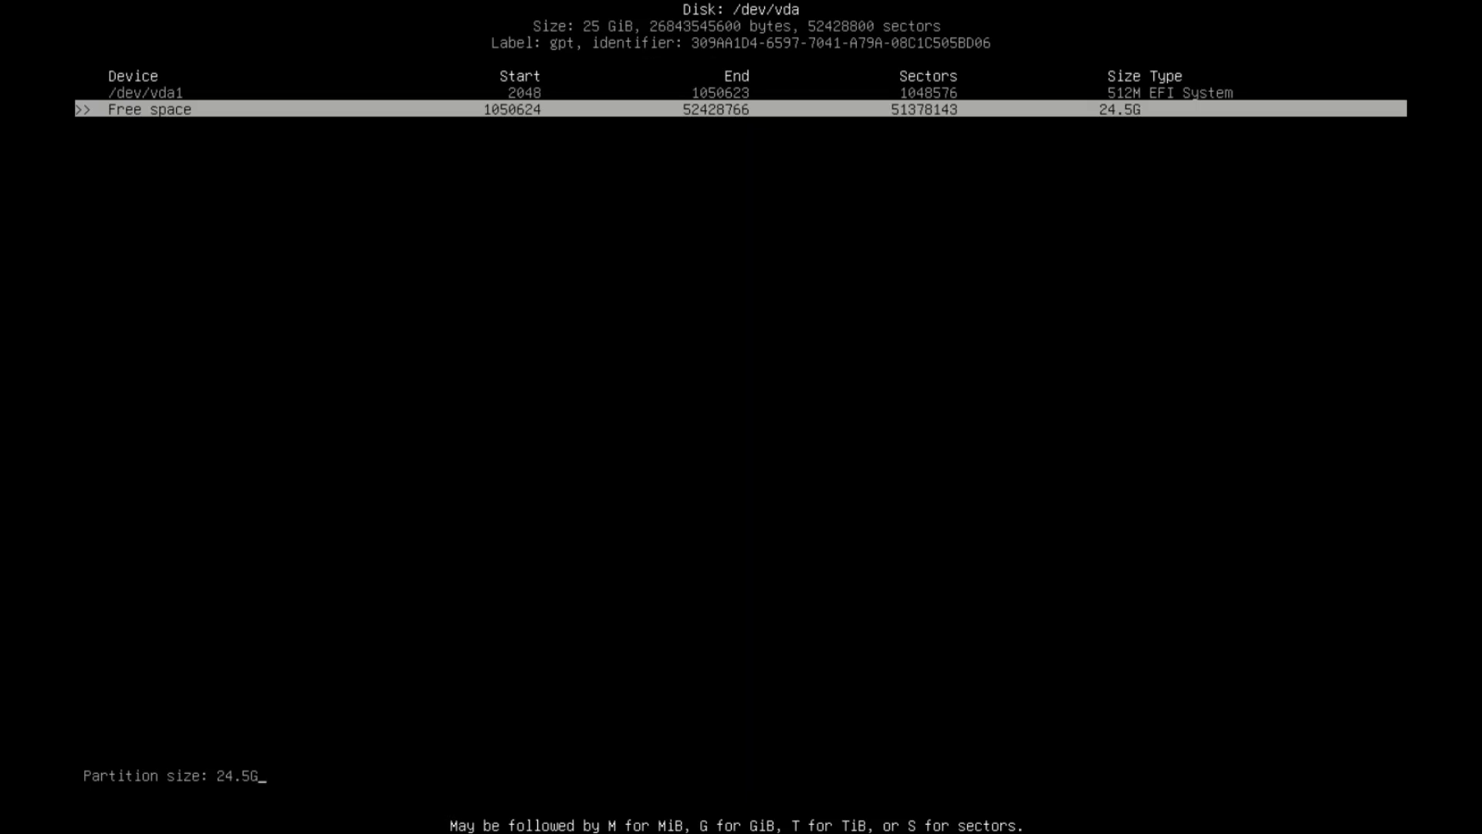
{"action": "key", "text": "BackSpace"}
{"action": "key", "text": "BackSpace"}
{"action": "key", "text": "BackSpace"}
{"action": "key", "text": "BackSpace"}
{"action": "key", "text": "BackSpace"}
{"action": "type", "text": "10G"}
{"action": "key", "text": "Return"}
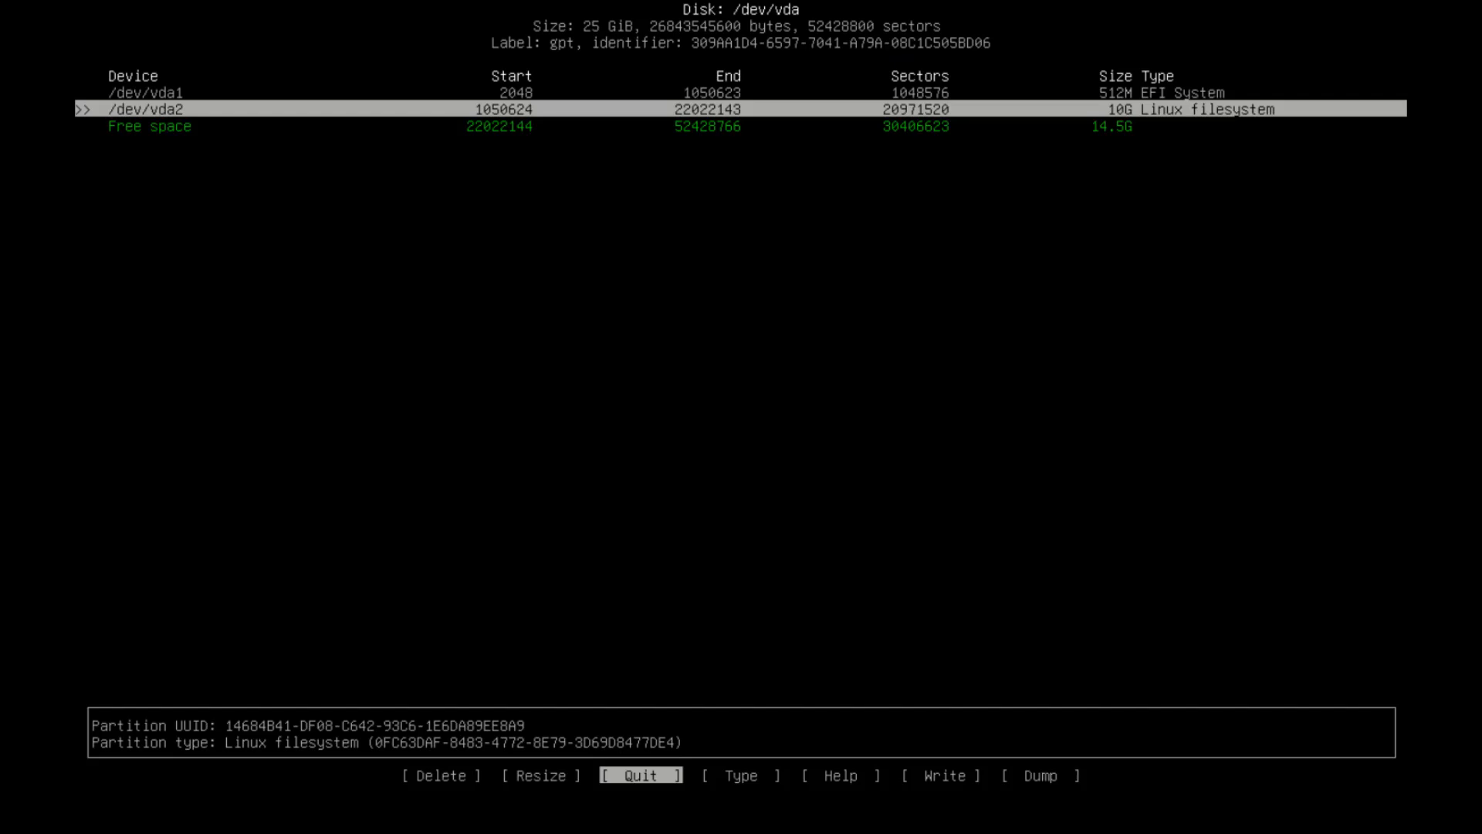
{"action": "key", "text": "Right"}
{"action": "key", "text": "Right"}
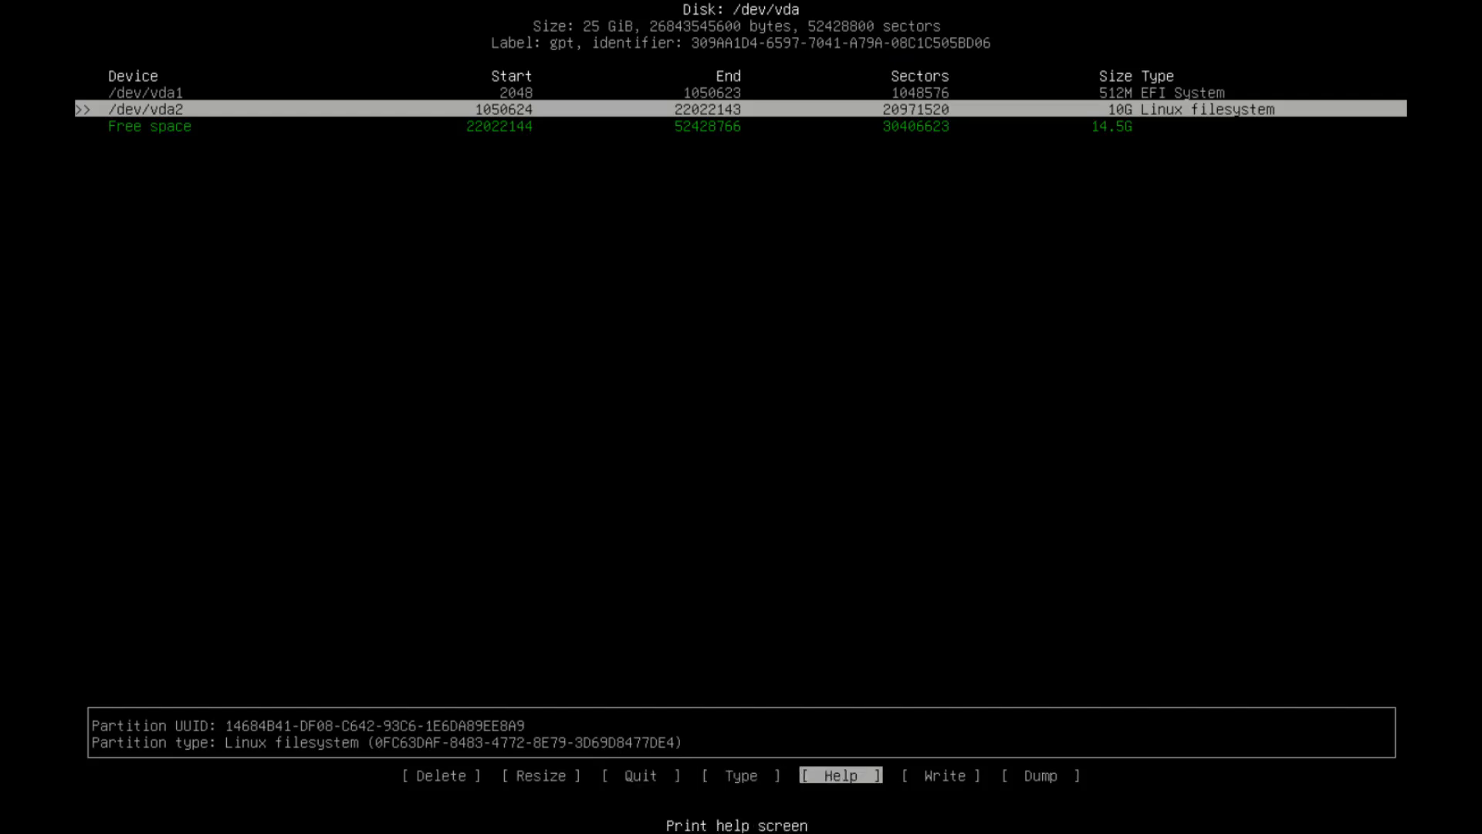
Create a third partition that takes all the remaining 14.5G of free space
{"action": "key", "text": "Down"}
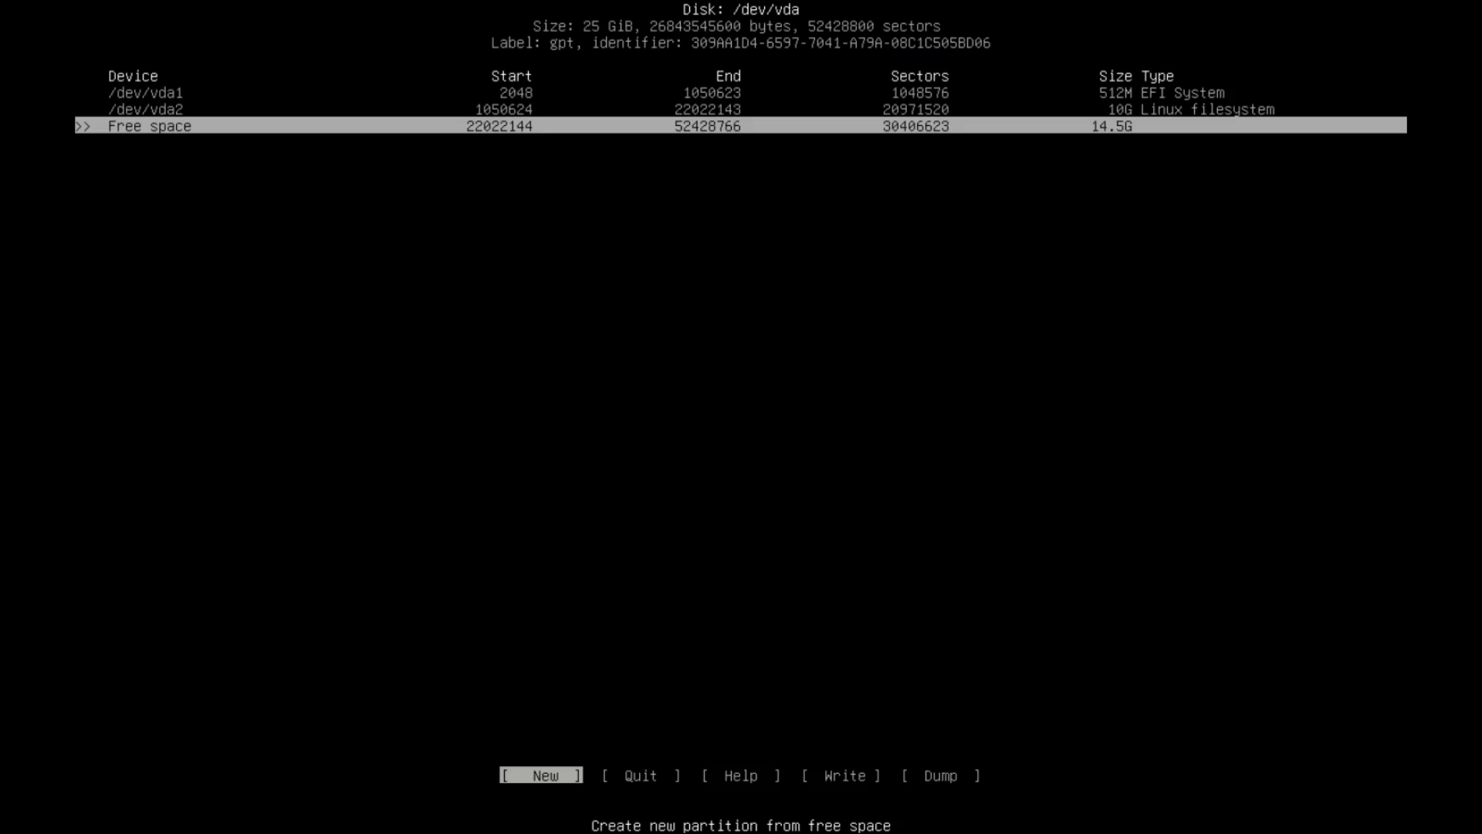
{"action": "key", "text": "Return"}
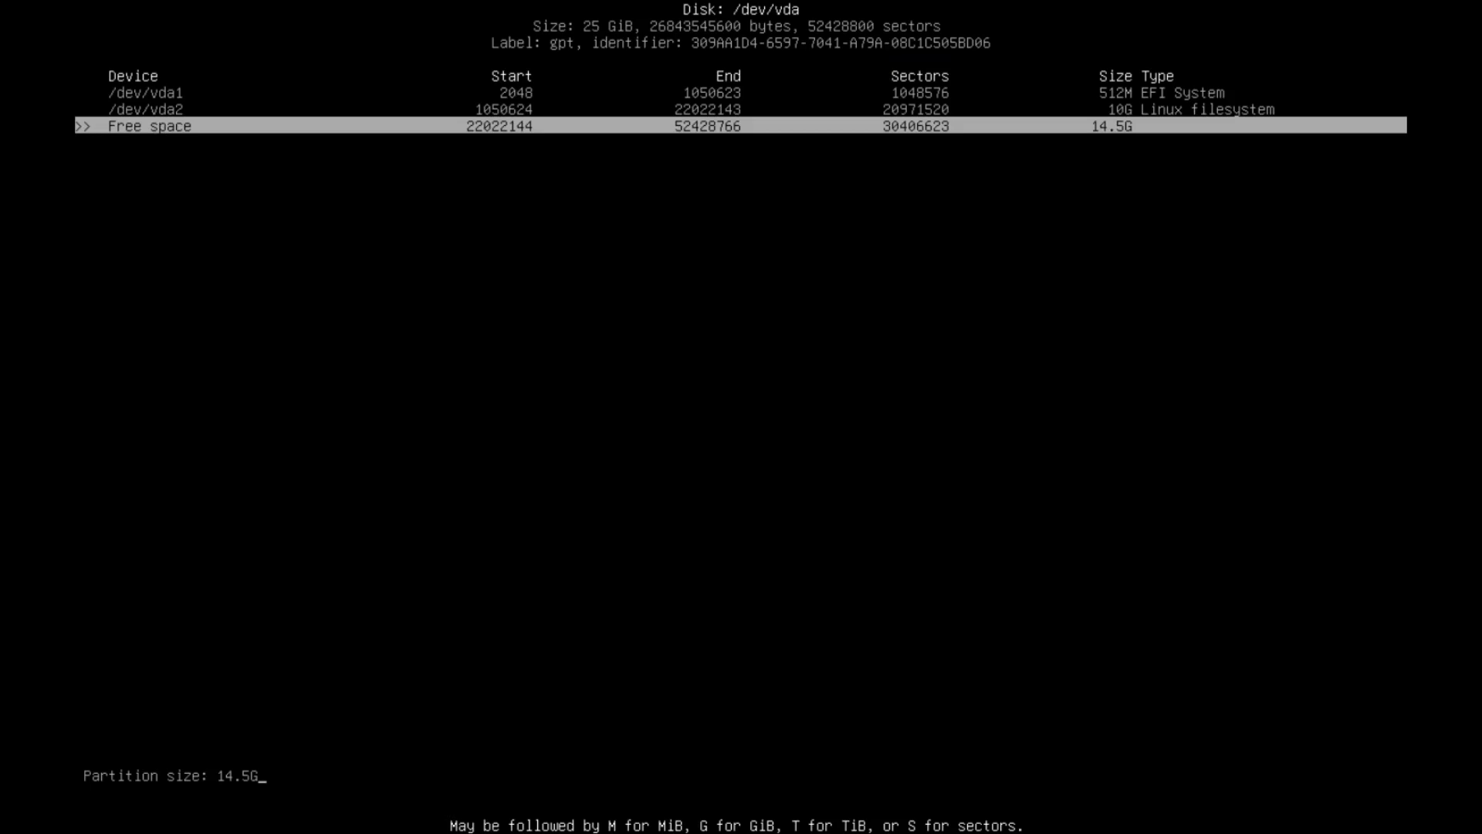
{"action": "key", "text": "Return"}
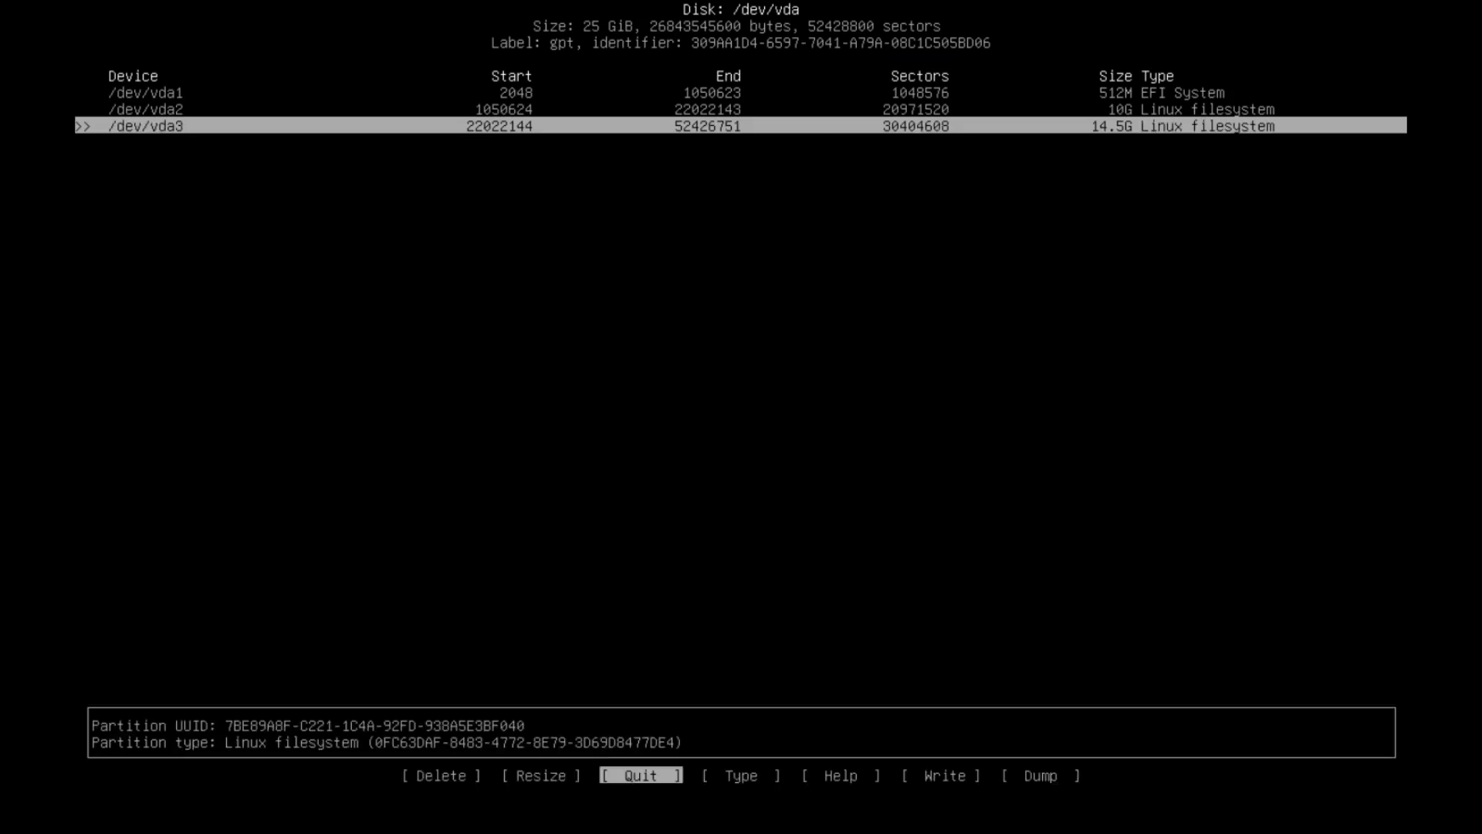
Write the partition table to disk, confirming with "yes", and quit cfdisk
{"action": "key", "text": "Right"}
{"action": "key", "text": "Right"}
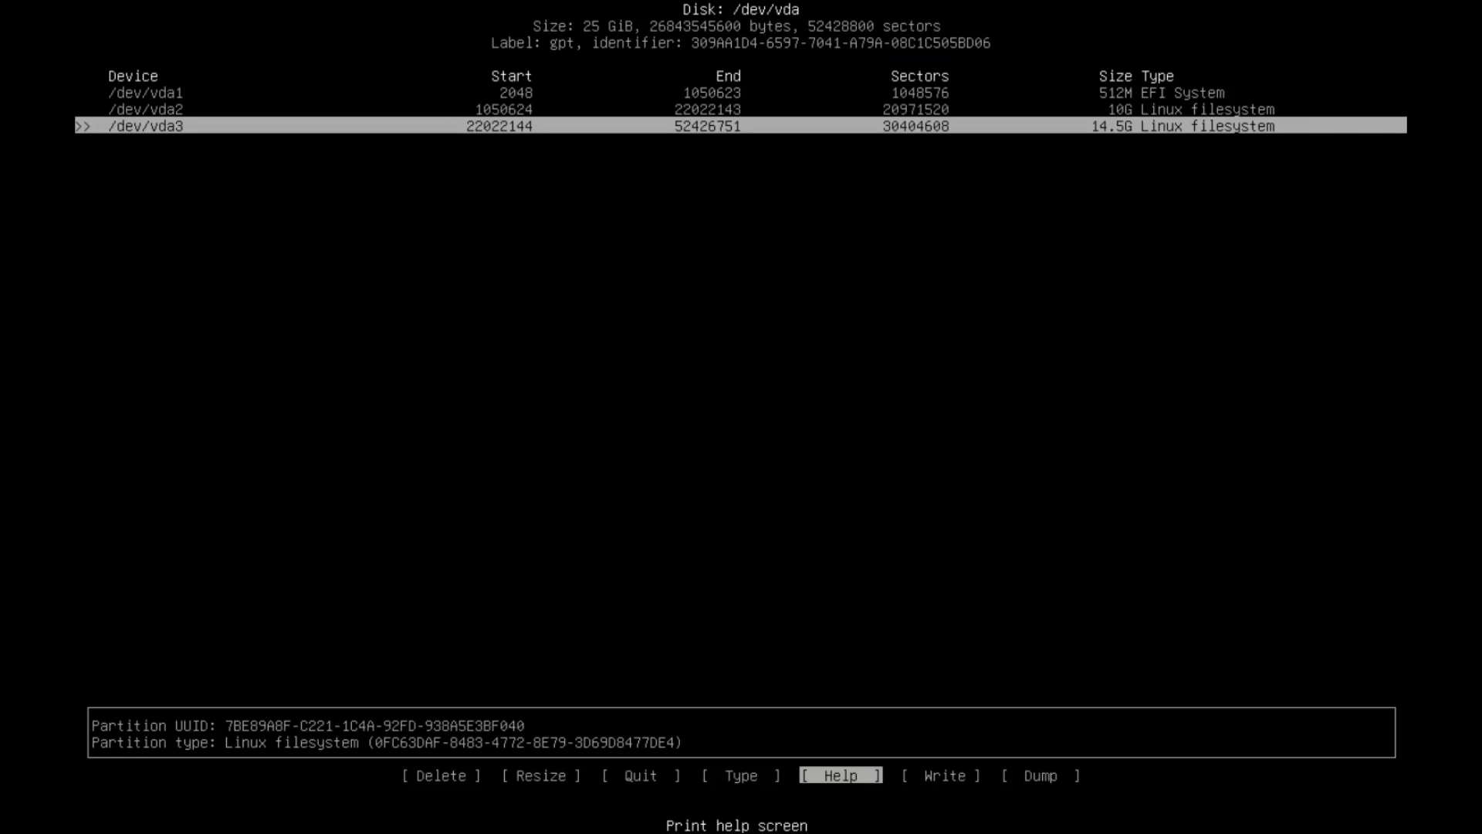
{"action": "key", "text": "Right"}
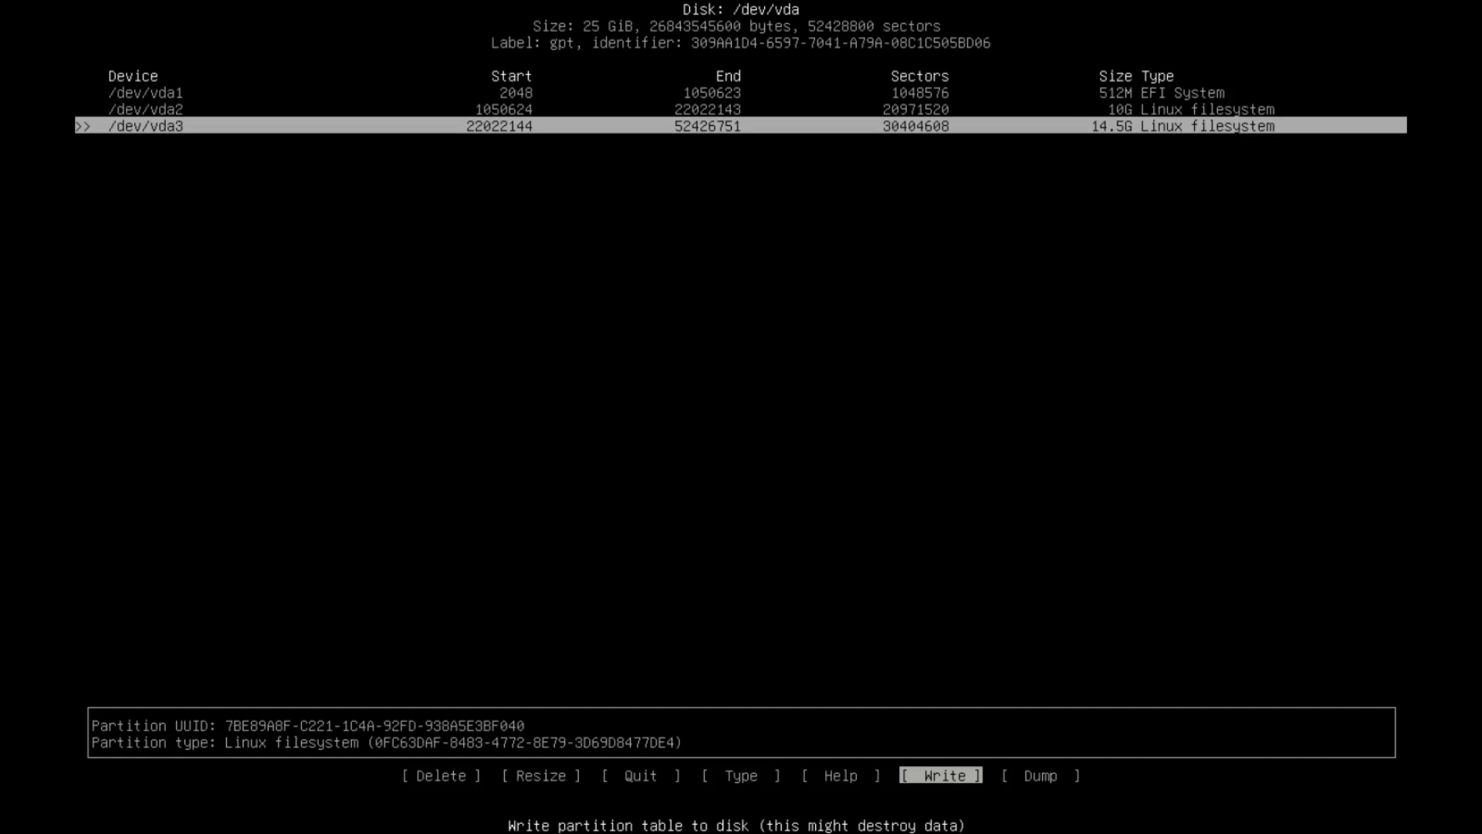
{"action": "key", "text": "Return"}
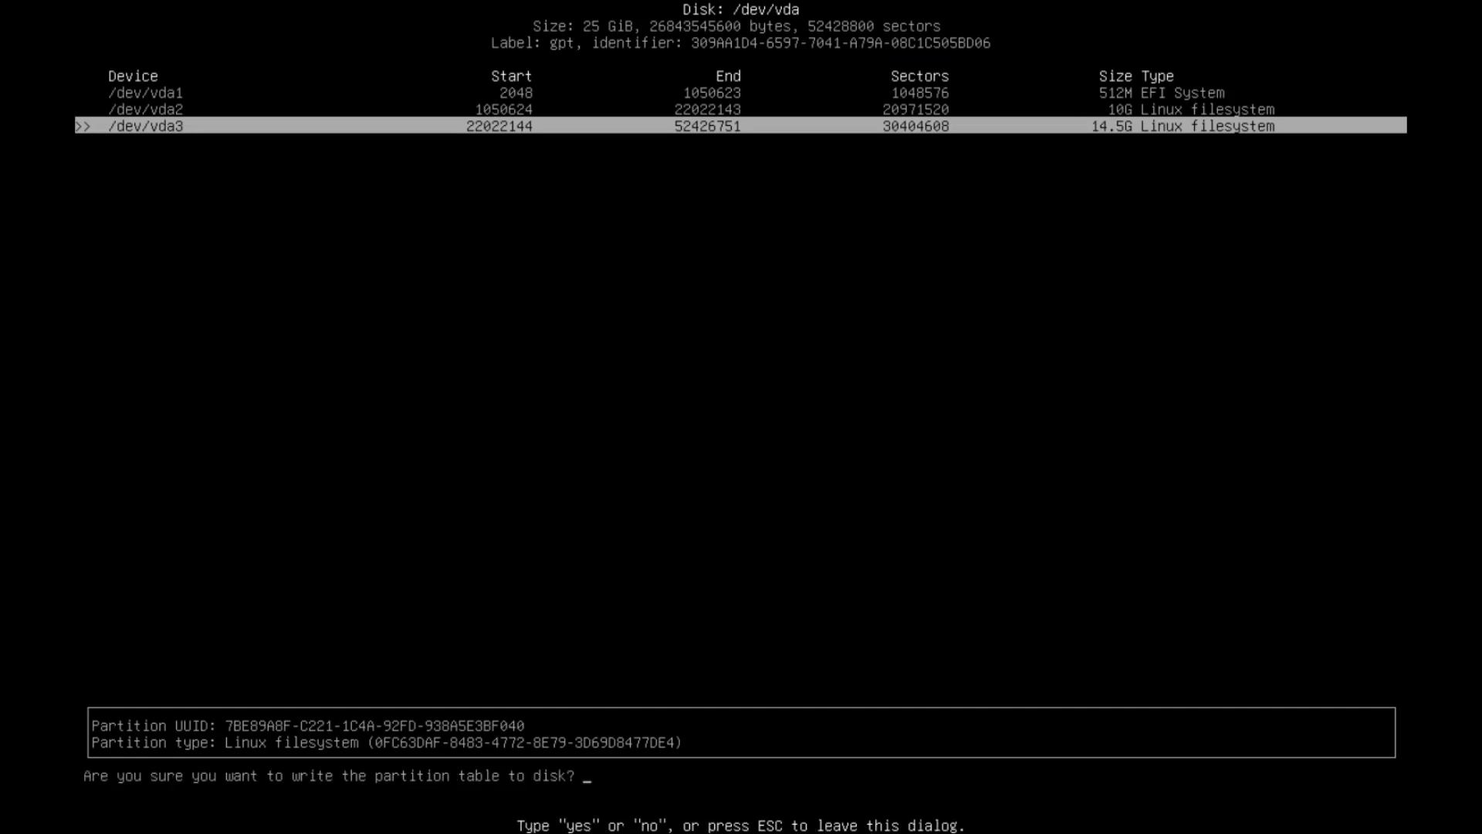
{"action": "type", "text": "yes"}
{"action": "key", "text": "Return"}
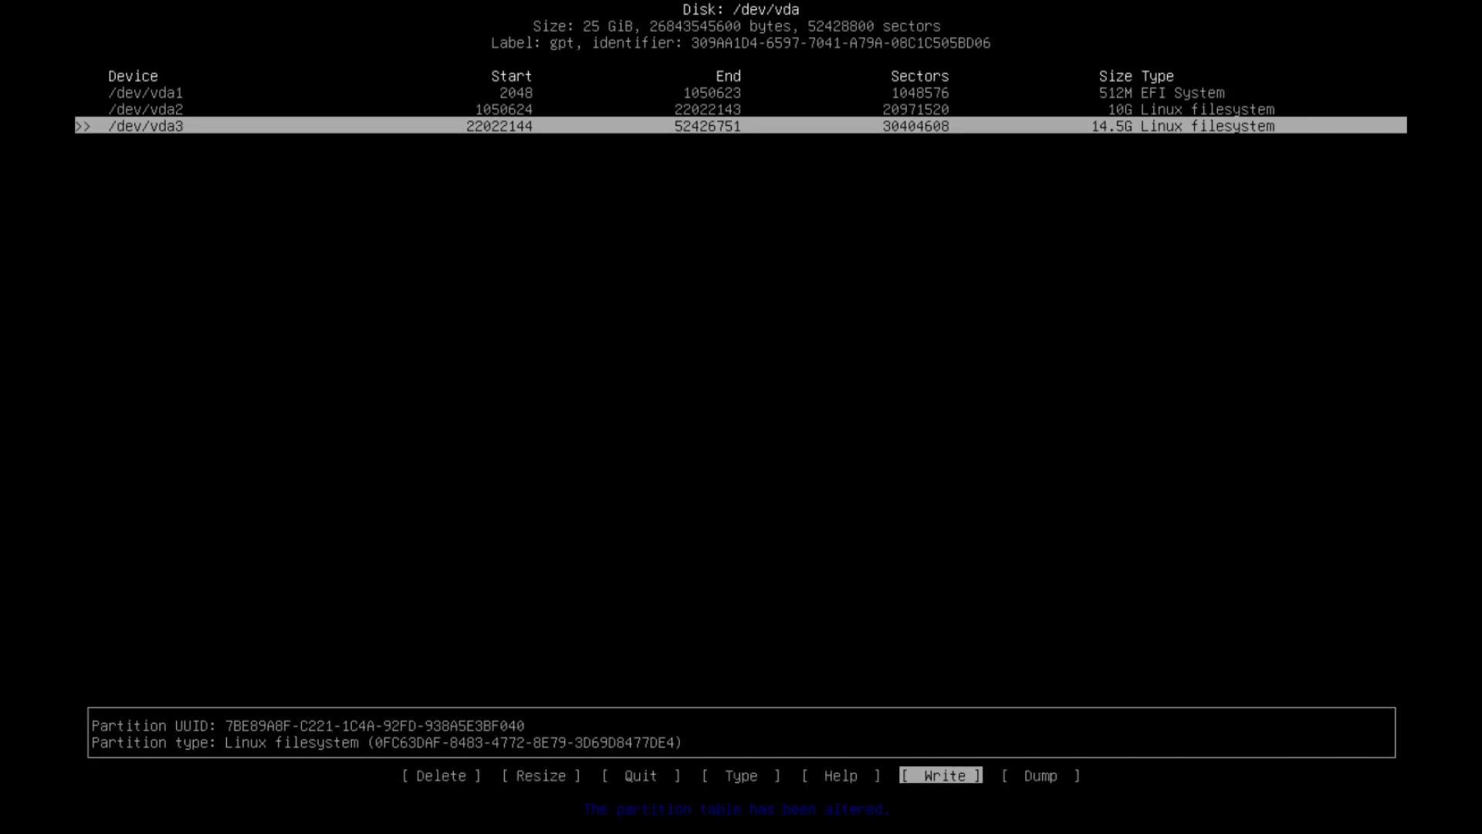
{"action": "key", "text": "Left"}
{"action": "key", "text": "Left"}
{"action": "key", "text": "Left"}
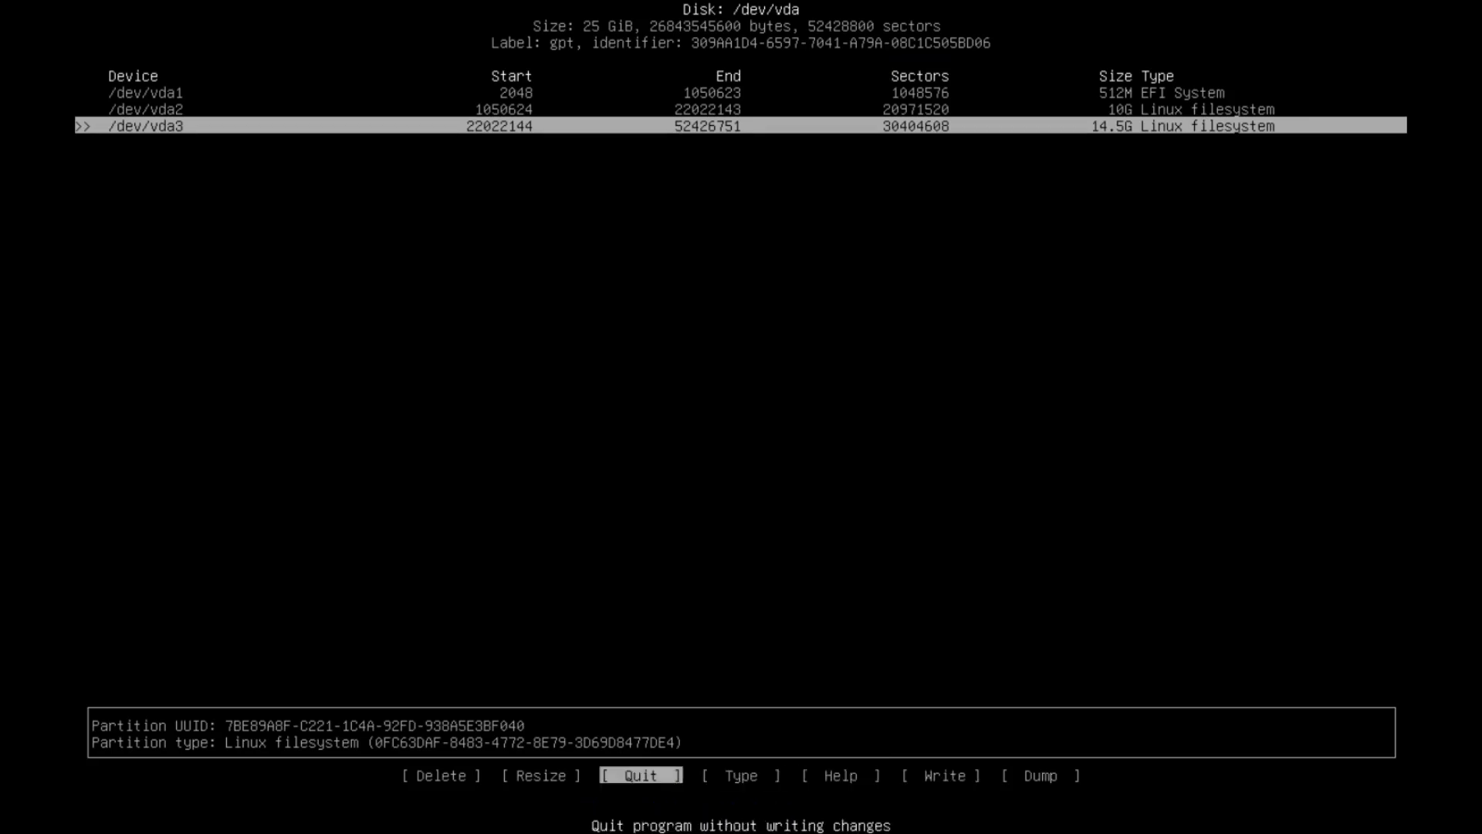
{"action": "key", "text": "Return"}
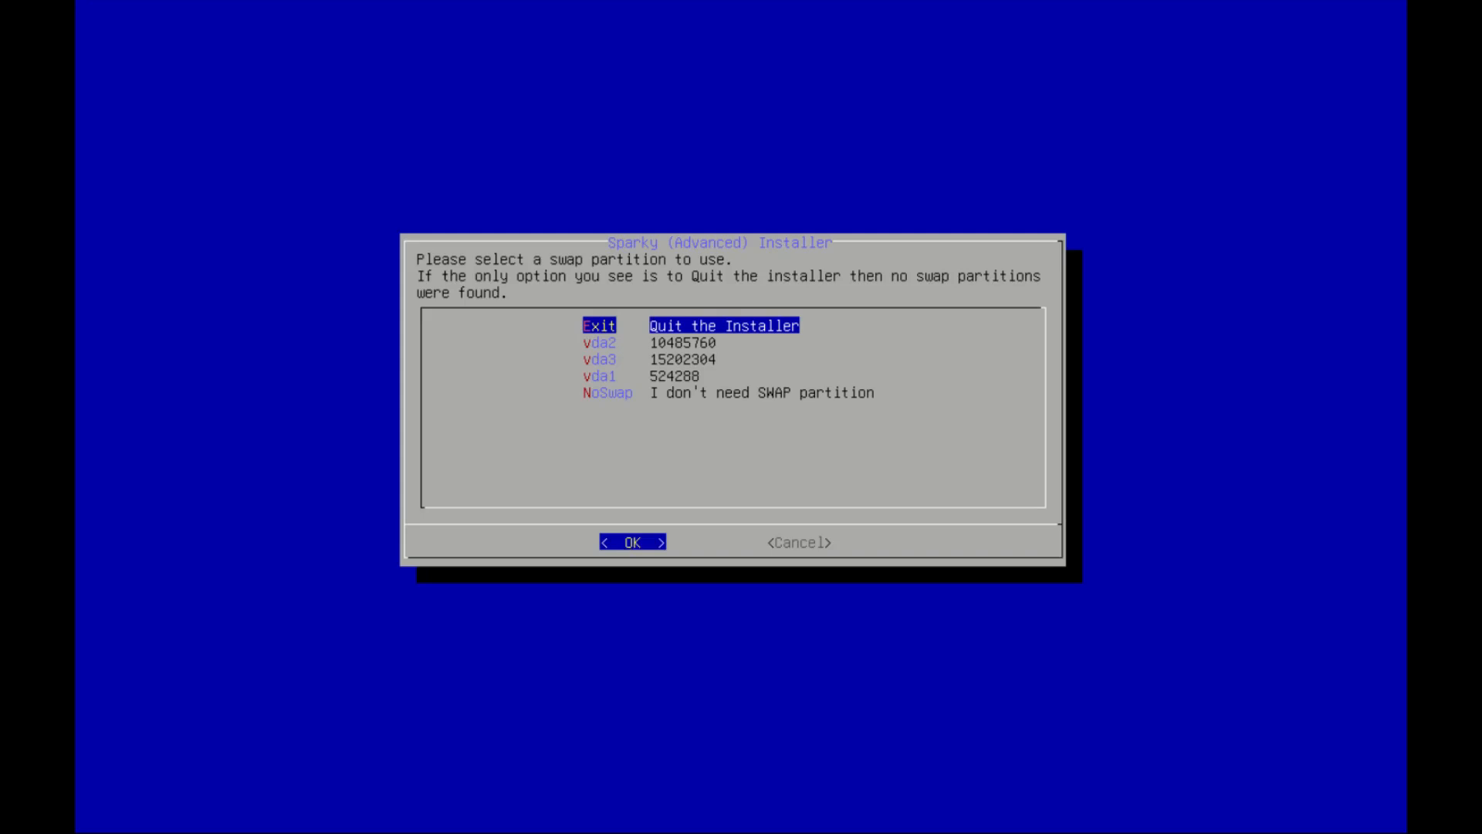
Choose NoSwap to install without a swap partition
{"action": "key", "text": "Down"}
{"action": "key", "text": "Down"}
{"action": "key", "text": "Down"}
{"action": "key", "text": "Down"}
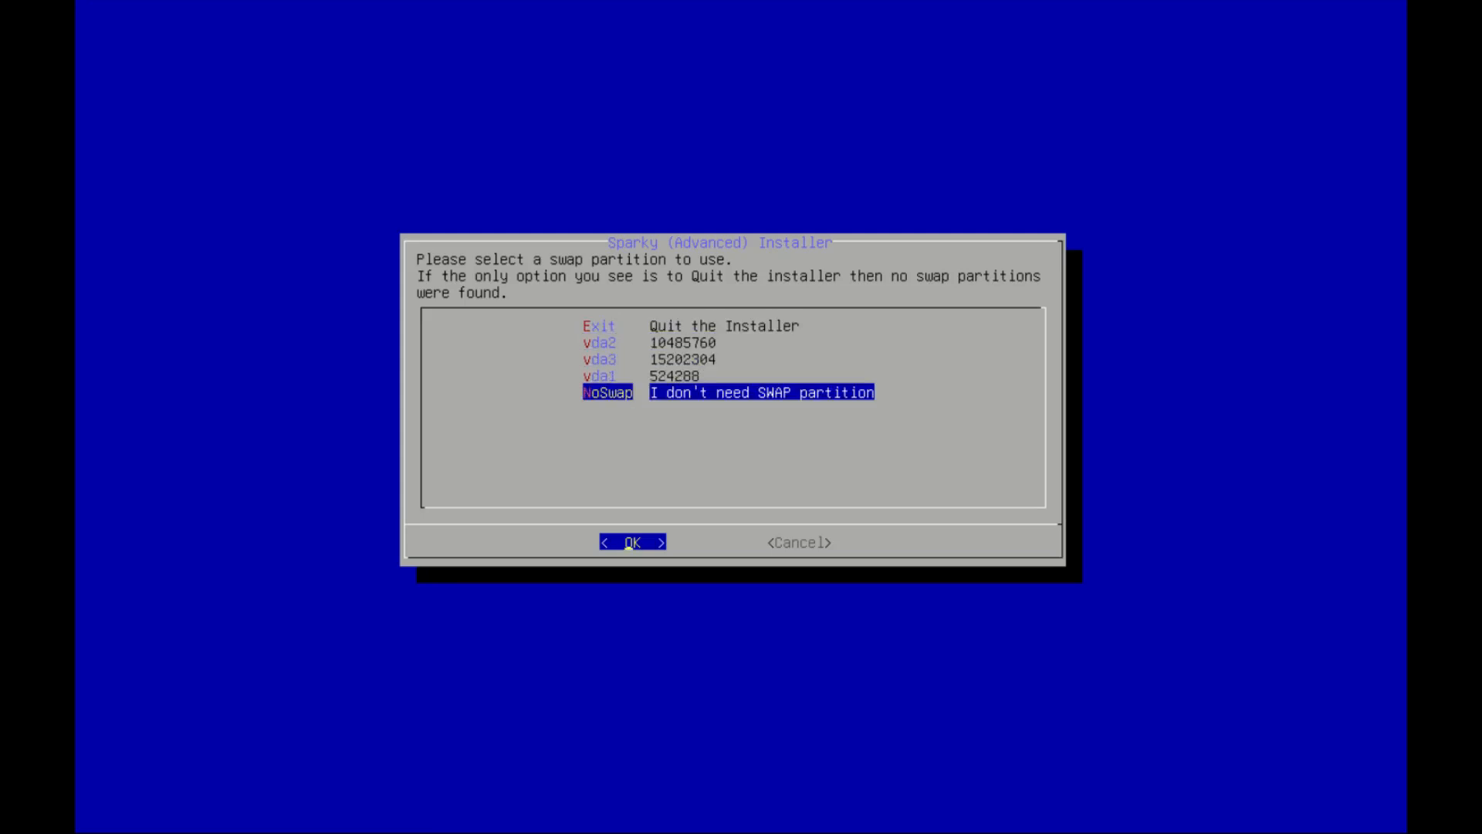
{"action": "key", "text": "Return"}
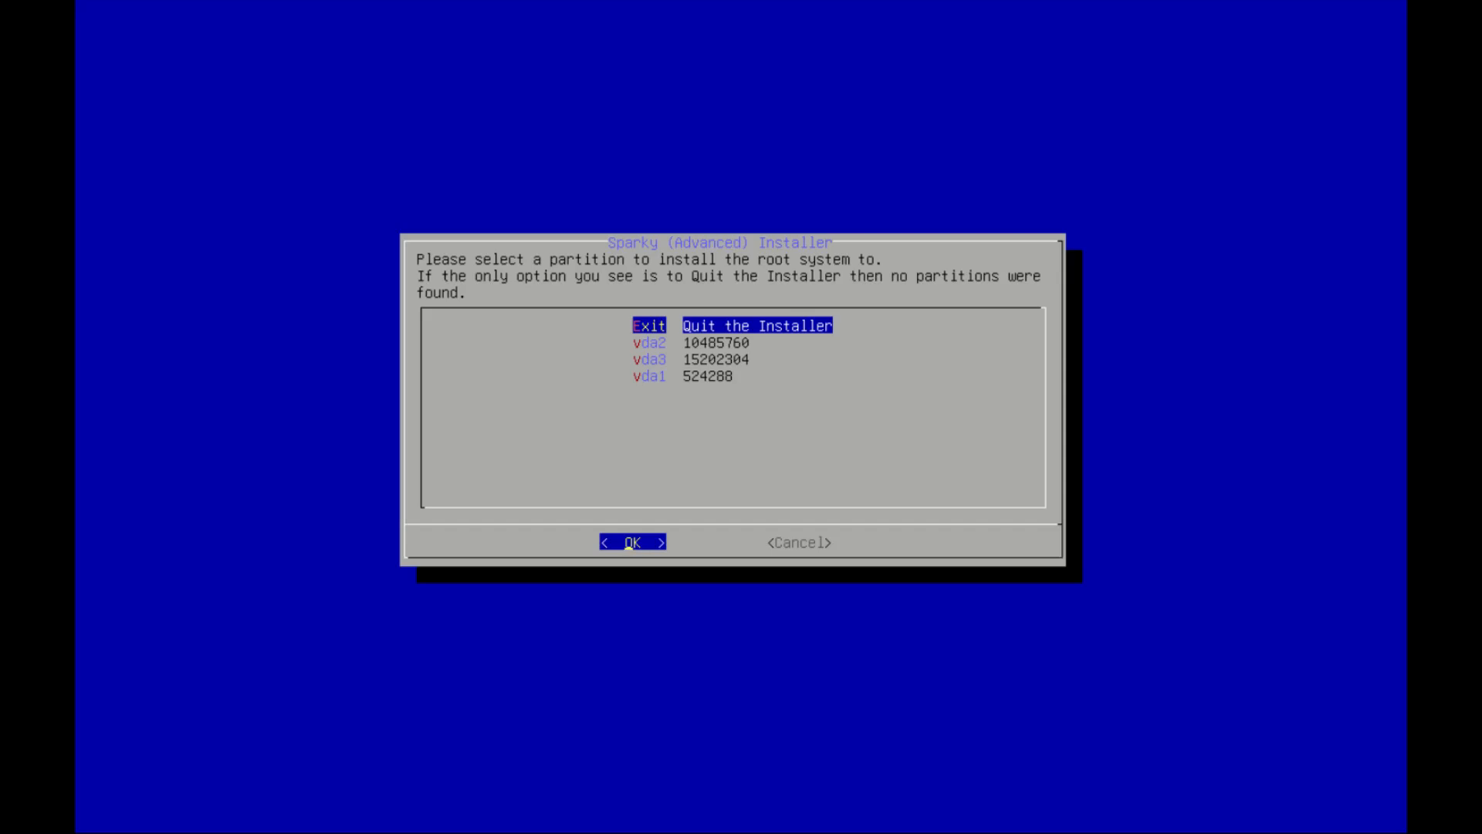
Select vda2 as the root system partition and use the Ext4 file system for it
{"action": "key", "text": "Down"}
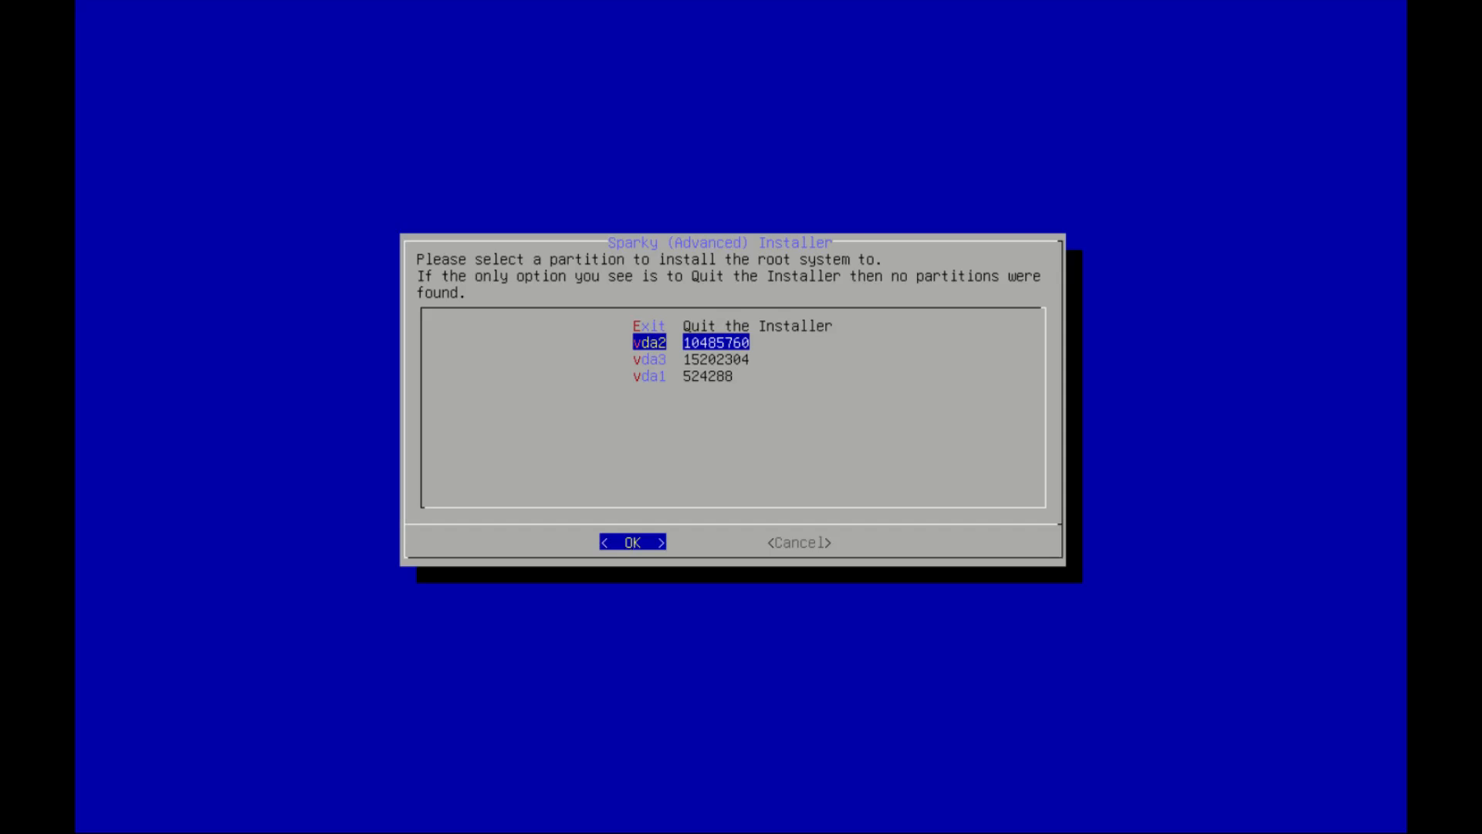
{"action": "key", "text": "Return"}
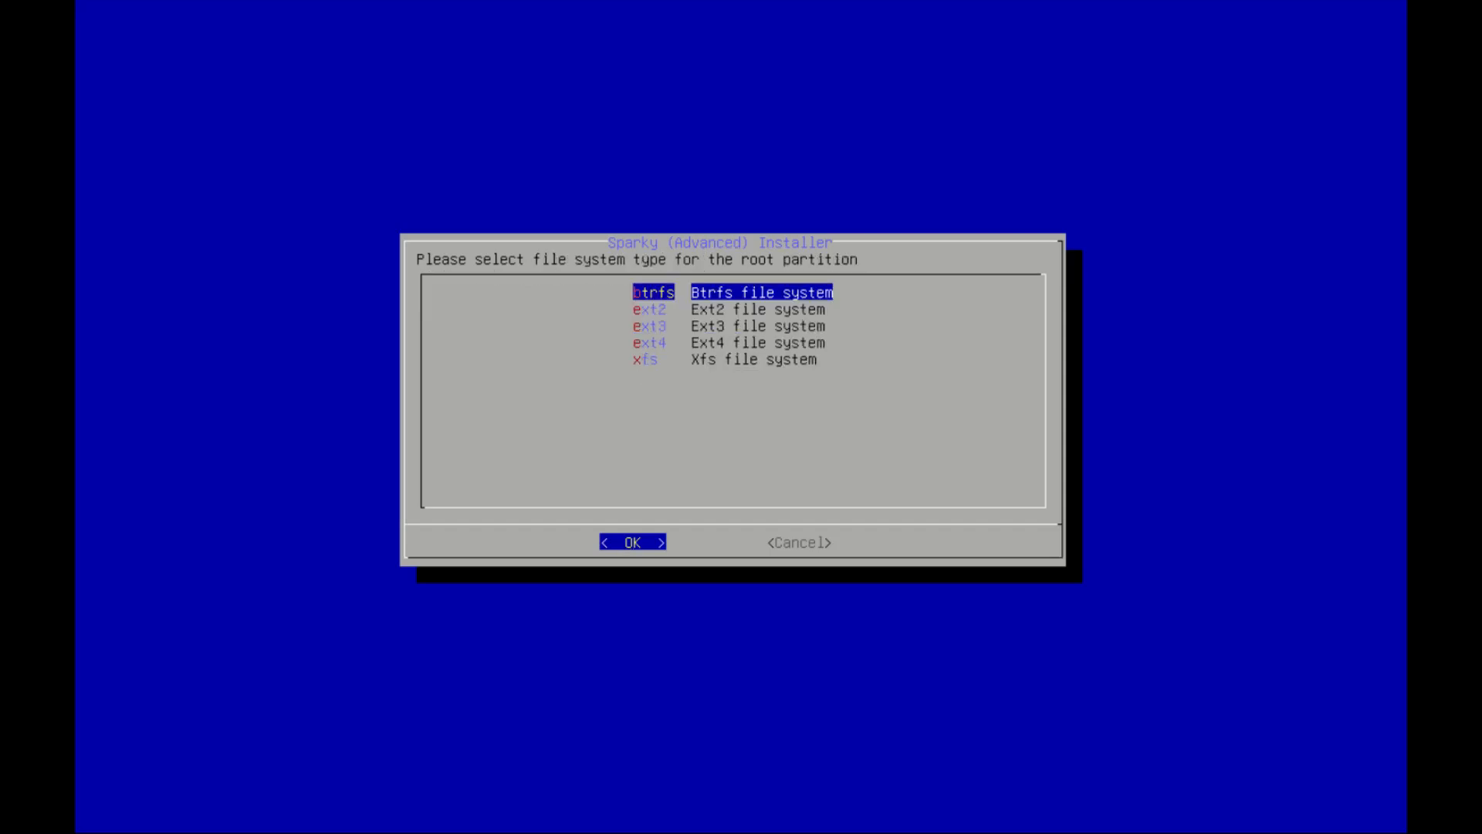
{"action": "key", "text": "Down"}
{"action": "key", "text": "Down"}
{"action": "key", "text": "Down"}
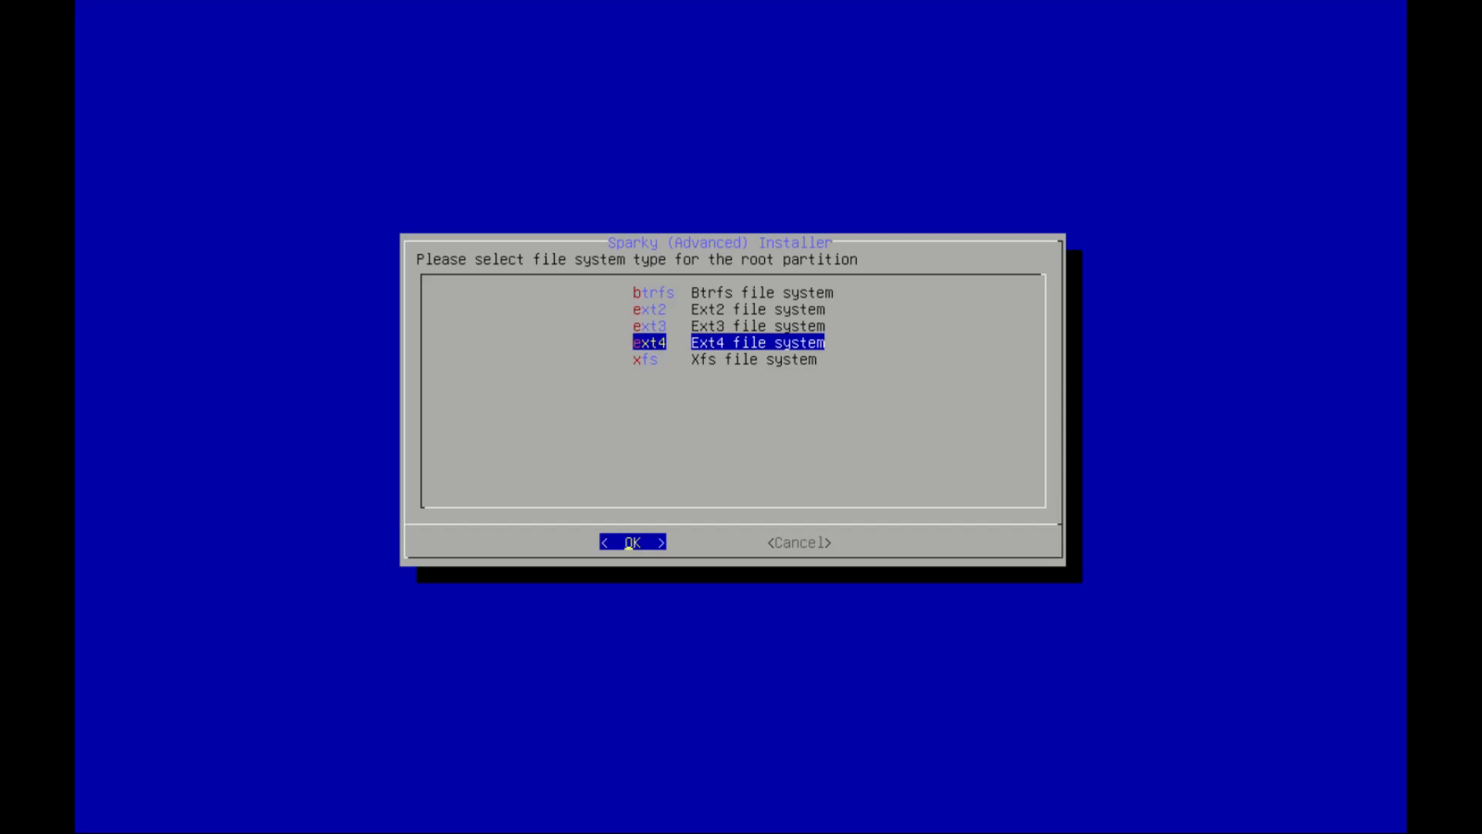
{"action": "key", "text": "Return"}
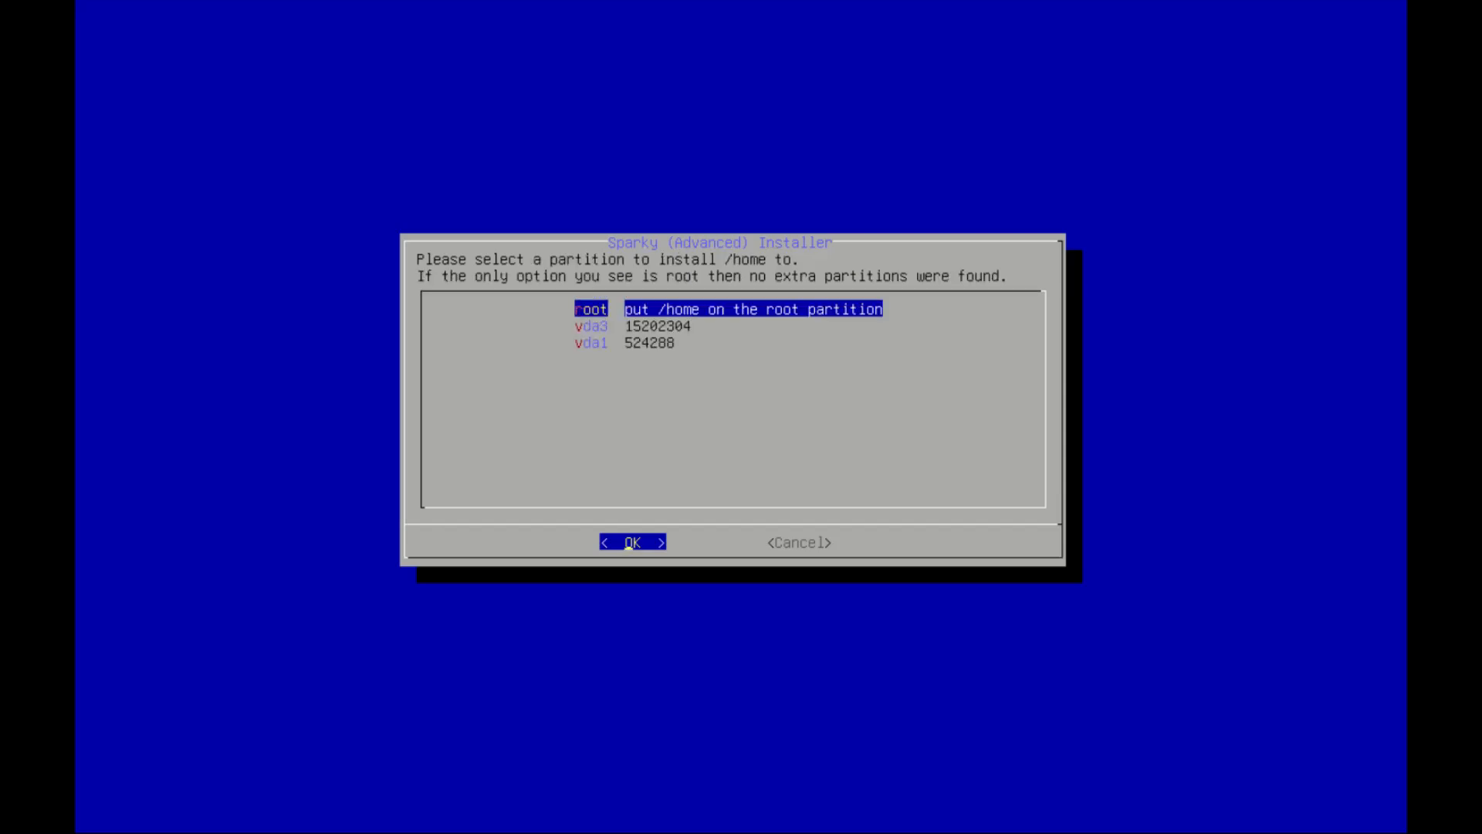
Select vda3 as the partition for /home and use the Ext4 file system for it
{"action": "key", "text": "Down"}
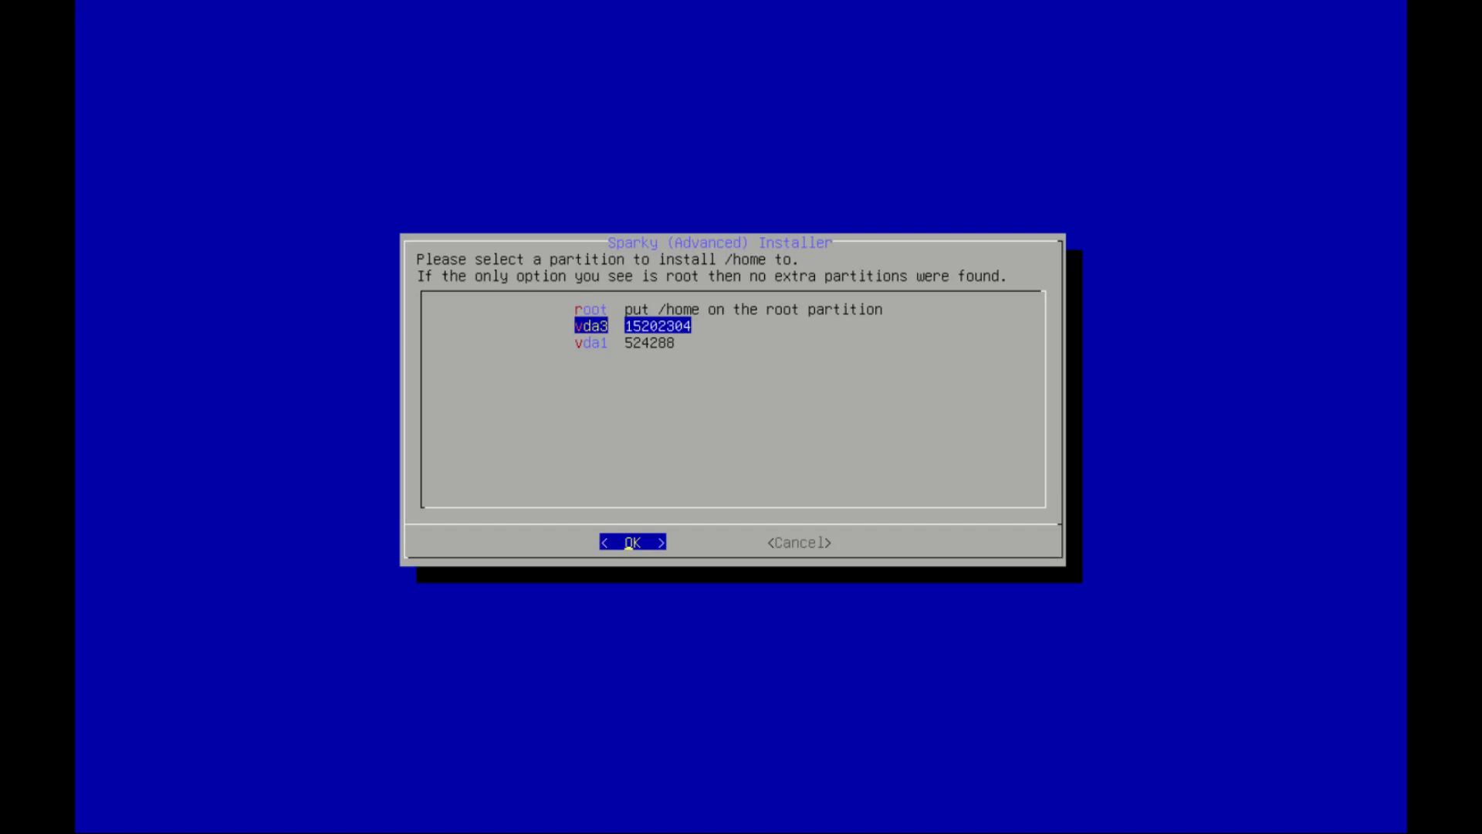
{"action": "key", "text": "Return"}
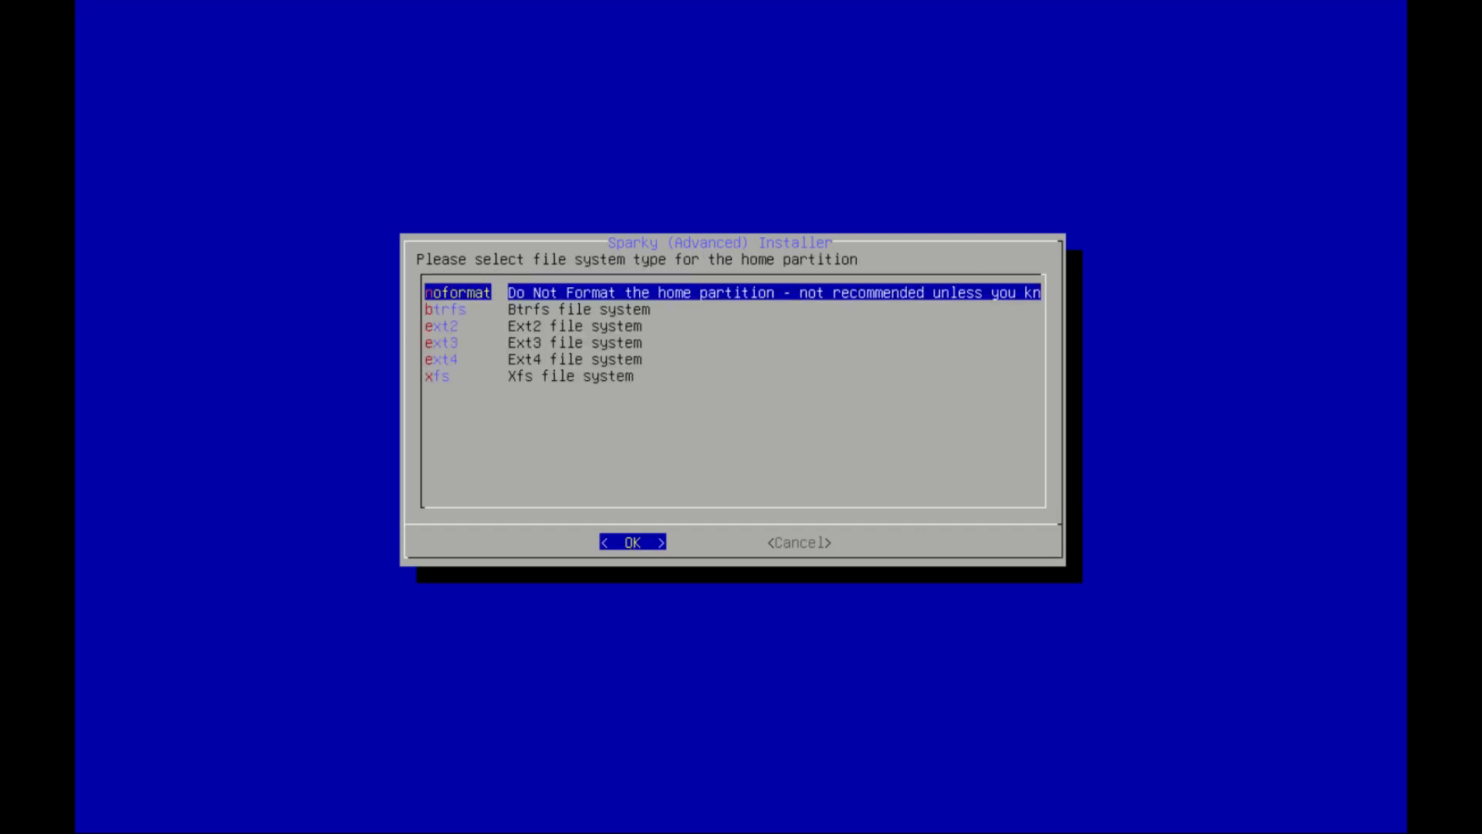
{"action": "key", "text": "Down"}
{"action": "key", "text": "Down"}
{"action": "key", "text": "Down"}
{"action": "key", "text": "Down"}
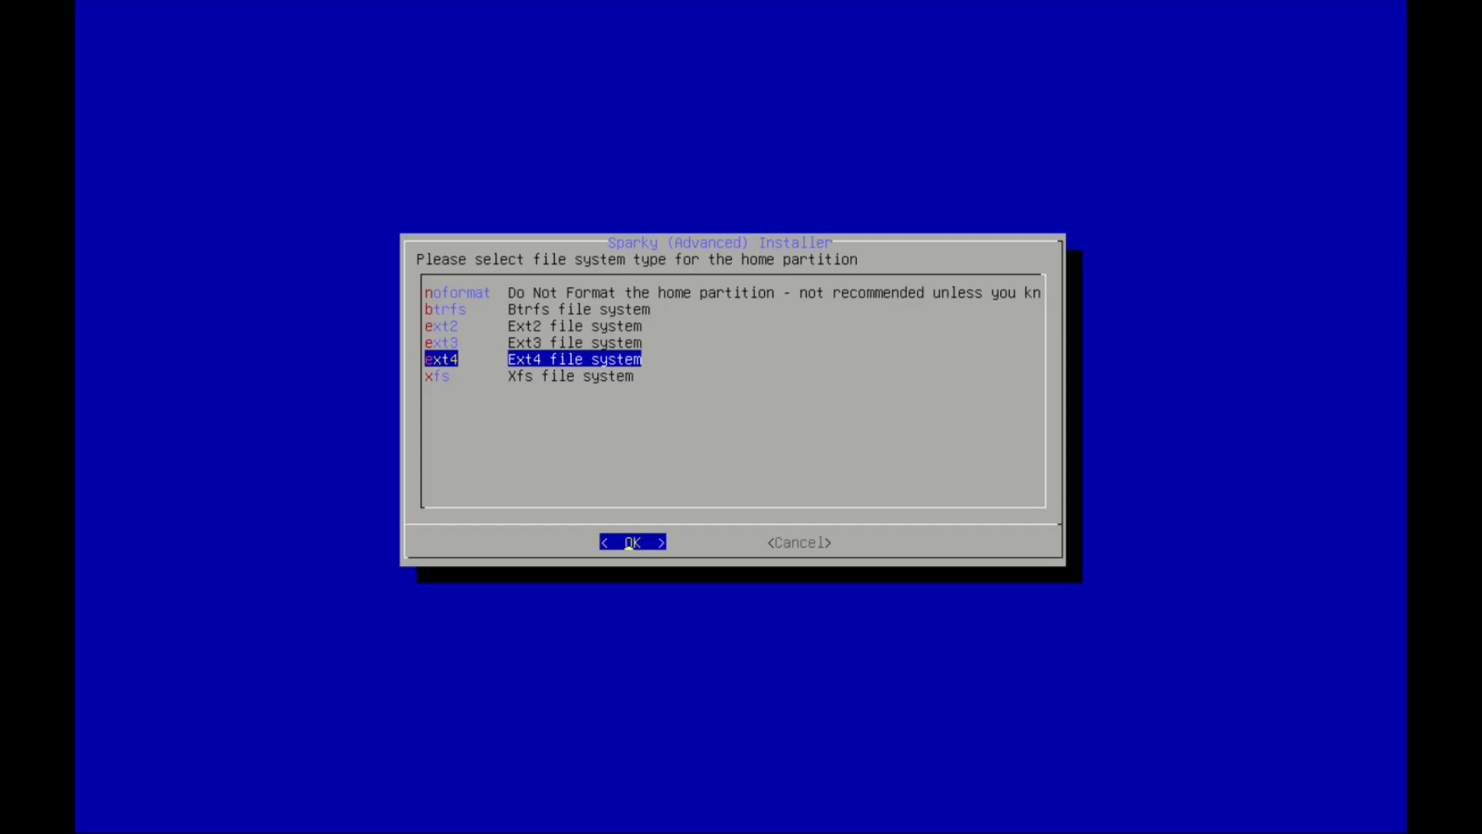
{"action": "key", "text": "Return"}
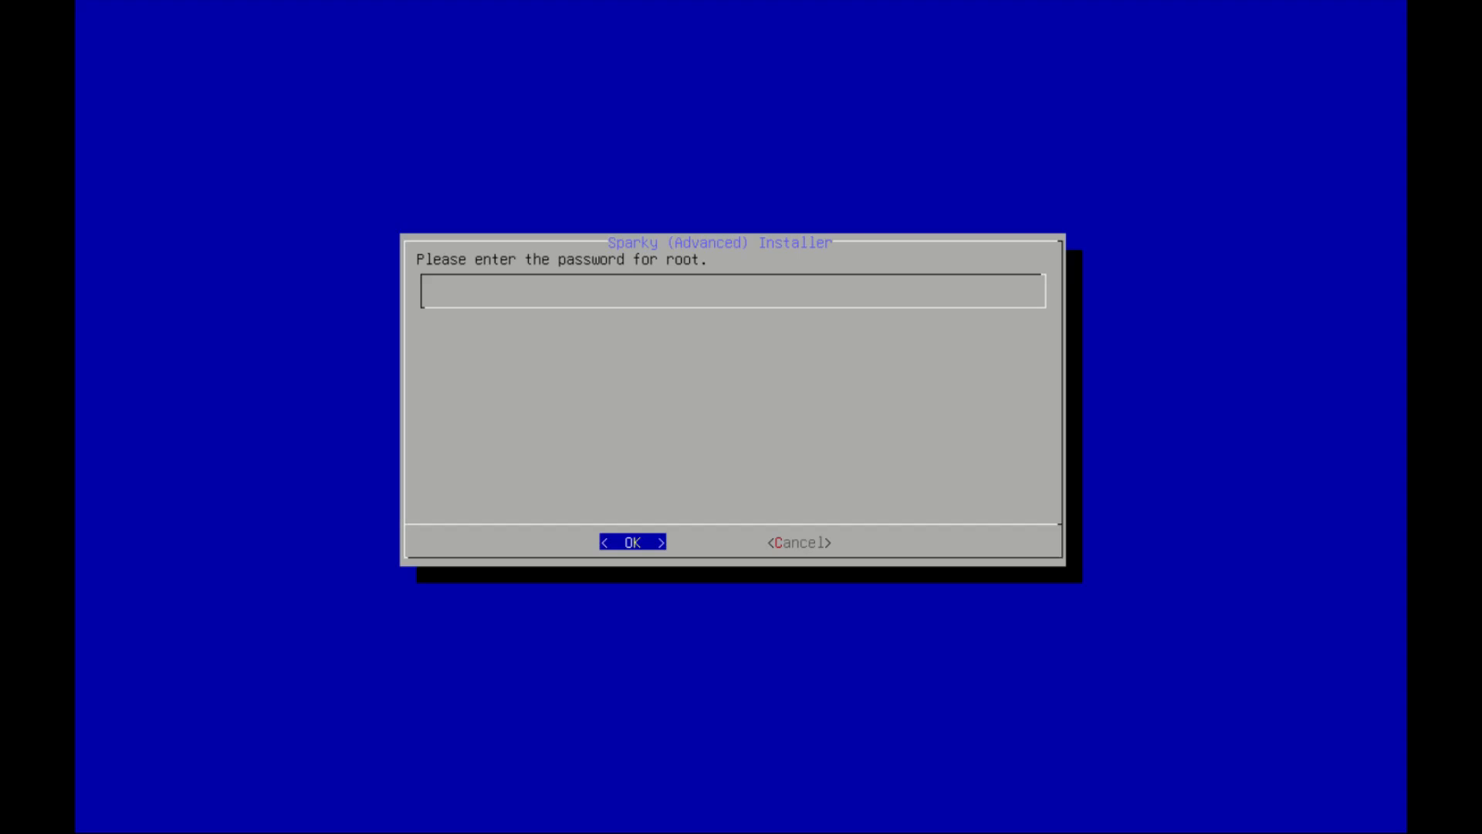
Set the root password and create the new user account with the user's real name, username and account password
{"action": "key", "text": "Return"}
{"action": "key", "text": "Return"}
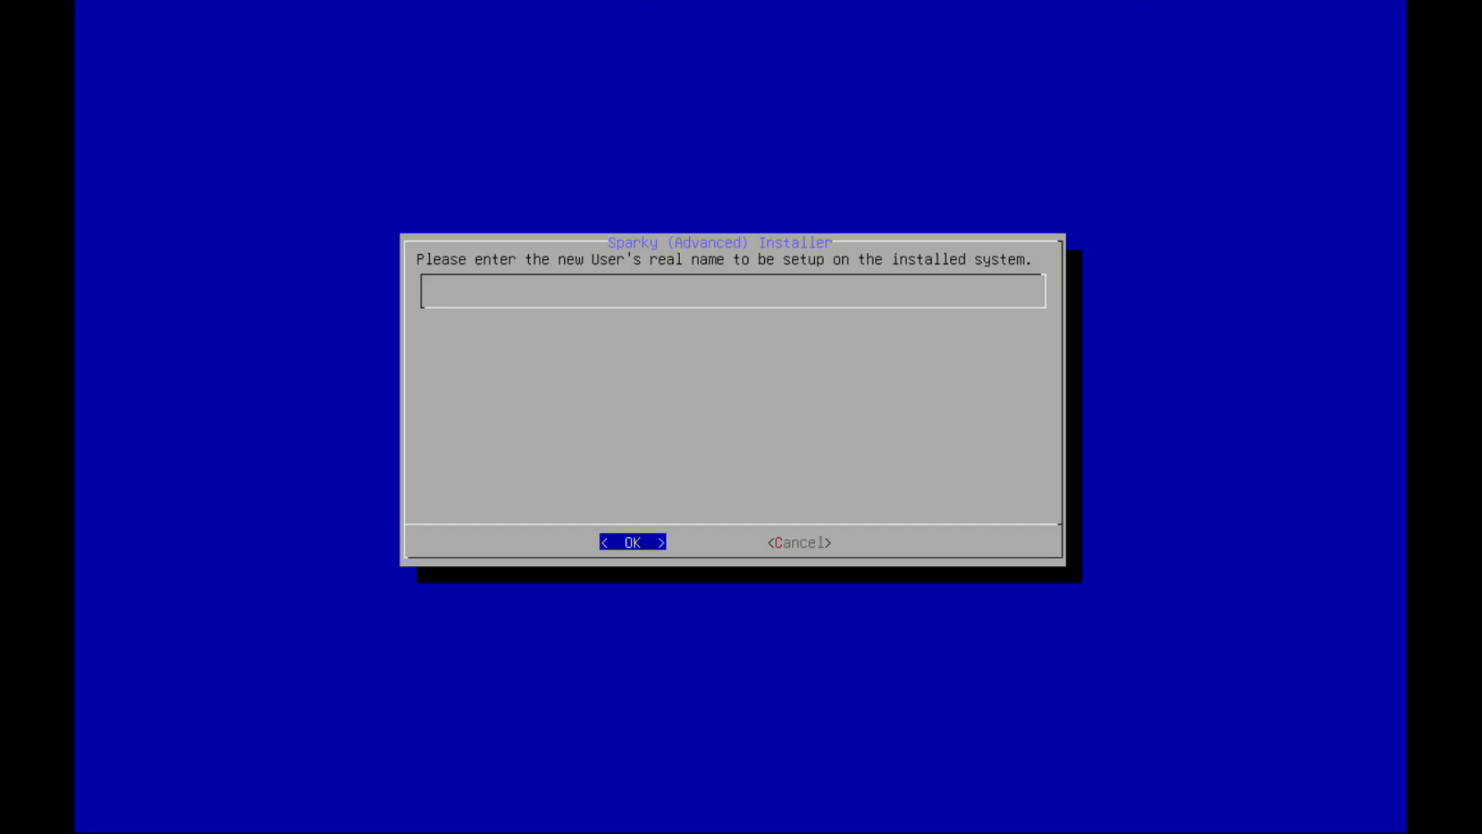
{"action": "type", "text": "Alex"}
{"action": "key", "text": "Return"}
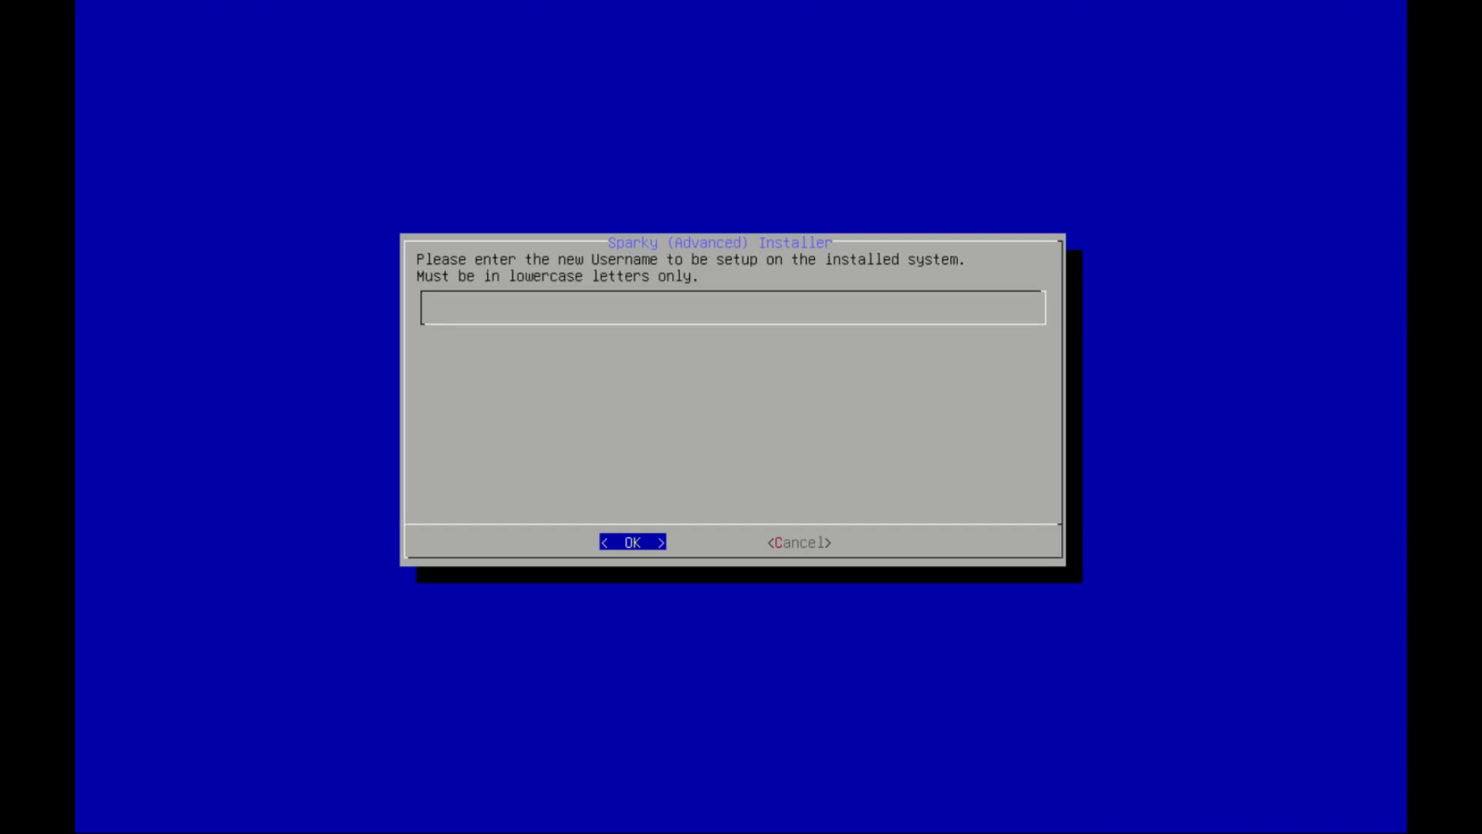
{"action": "type", "text": "alex"}
{"action": "key", "text": "Return"}
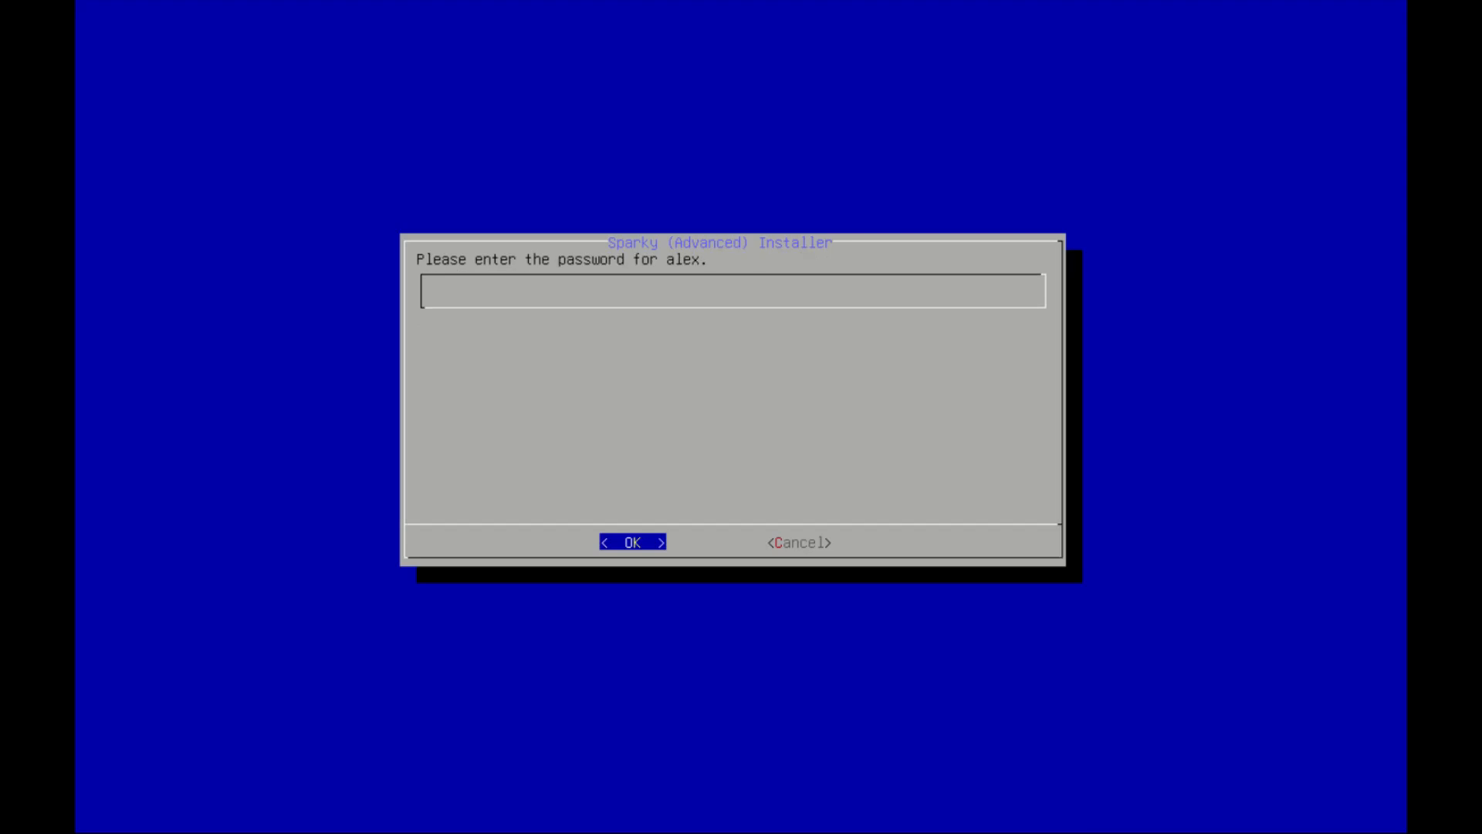
{"action": "key", "text": "Return"}
{"action": "key", "text": "Return"}
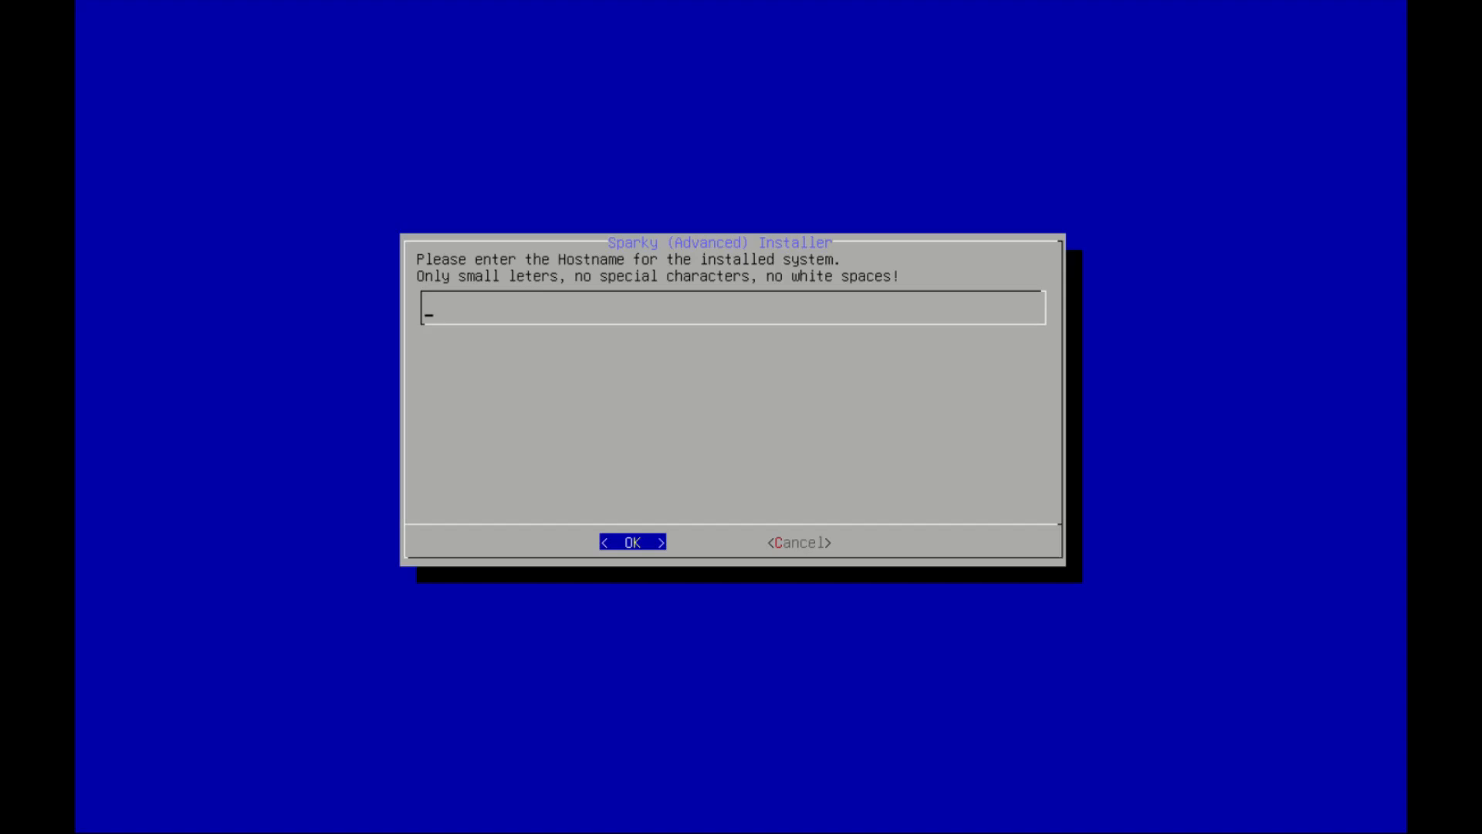
Set the hostname of the installed system to linuxRealm
{"action": "type", "text": "l"}
{"action": "key", "text": "BackSpace"}
{"action": "key", "text": "BackSpace"}
{"action": "type", "text": "linuxRealm"}
{"action": "key", "text": "Return"}
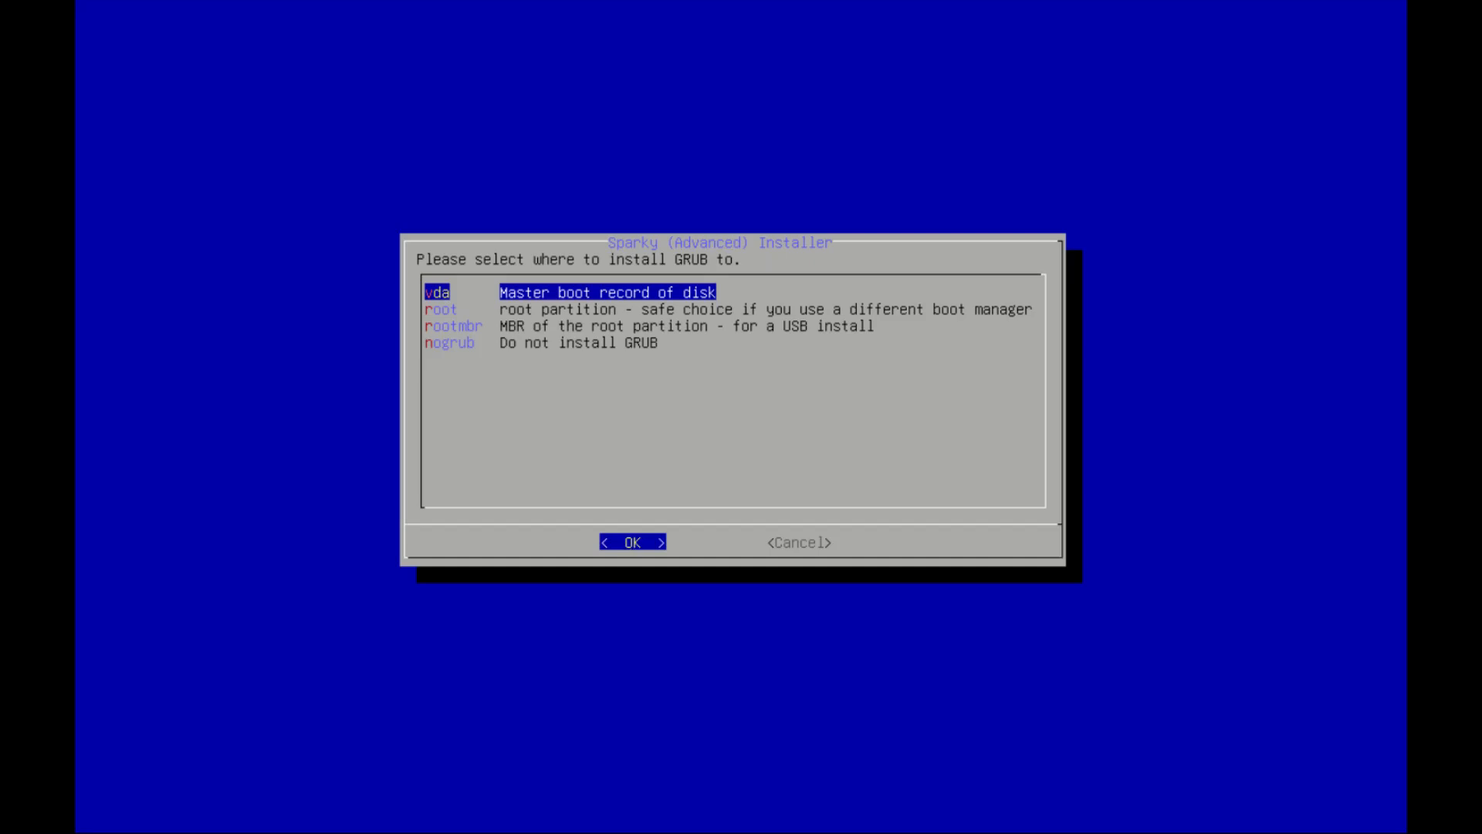
Install GRUB to the master boot record of vda and keep the 5-second boot delay with no changes
{"action": "key", "text": "Return"}
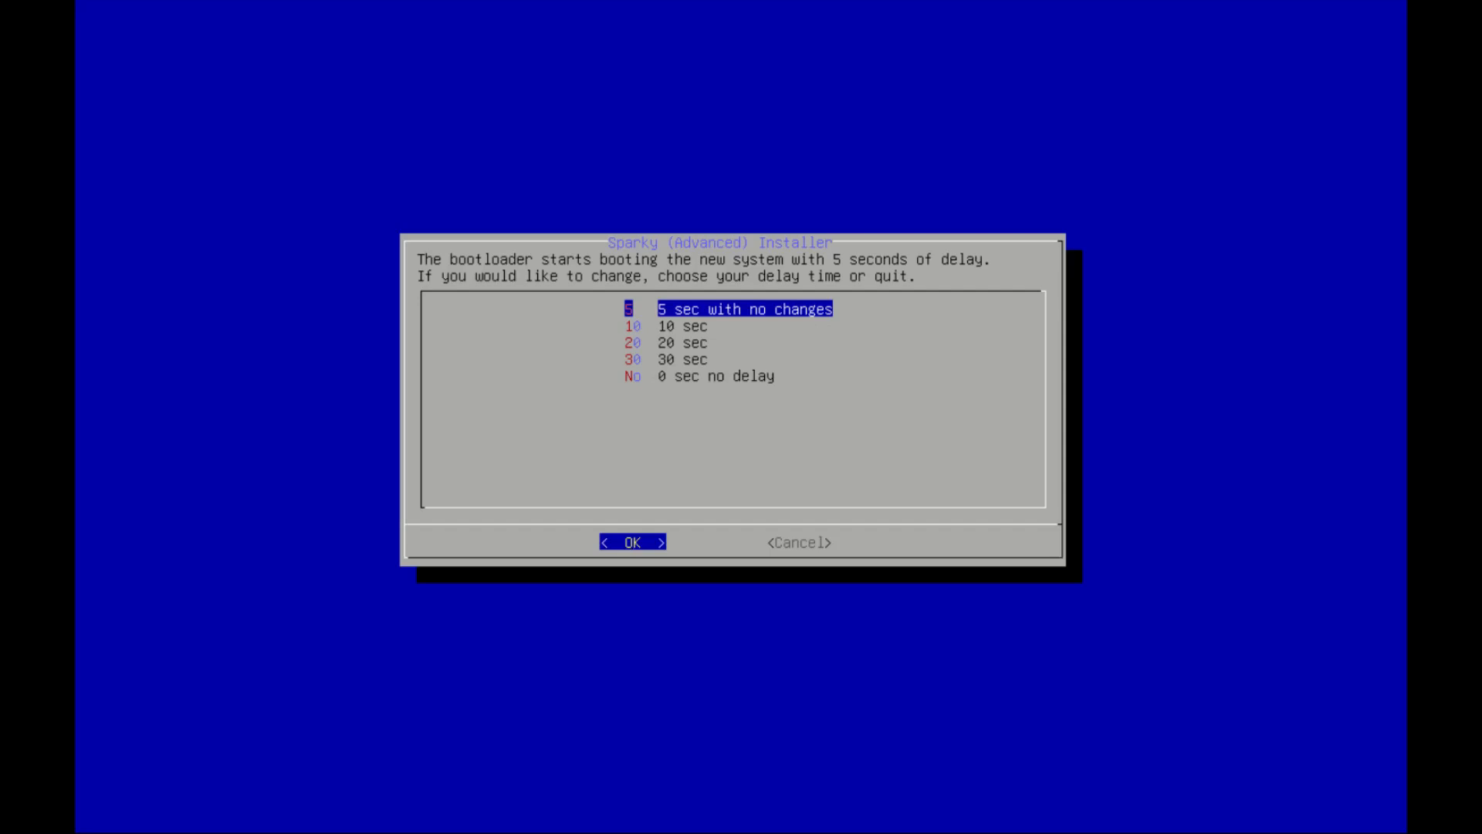
{"action": "key", "text": "Down"}
{"action": "key", "text": "Down"}
{"action": "key", "text": "Down"}
{"action": "key", "text": "Down"}
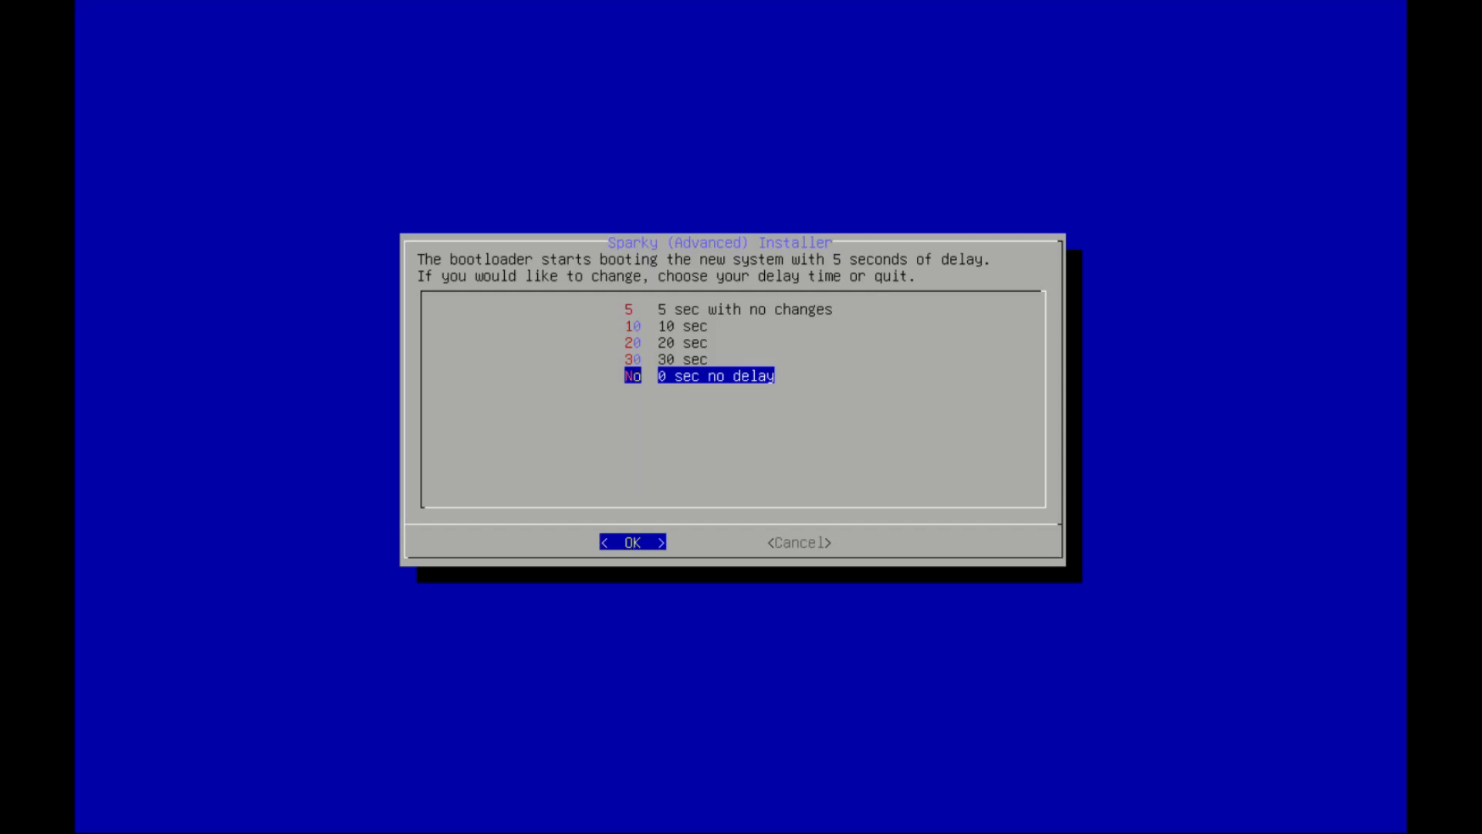
{"action": "key", "text": "Up"}
{"action": "key", "text": "Up"}
{"action": "key", "text": "Up"}
{"action": "key", "text": "Up"}
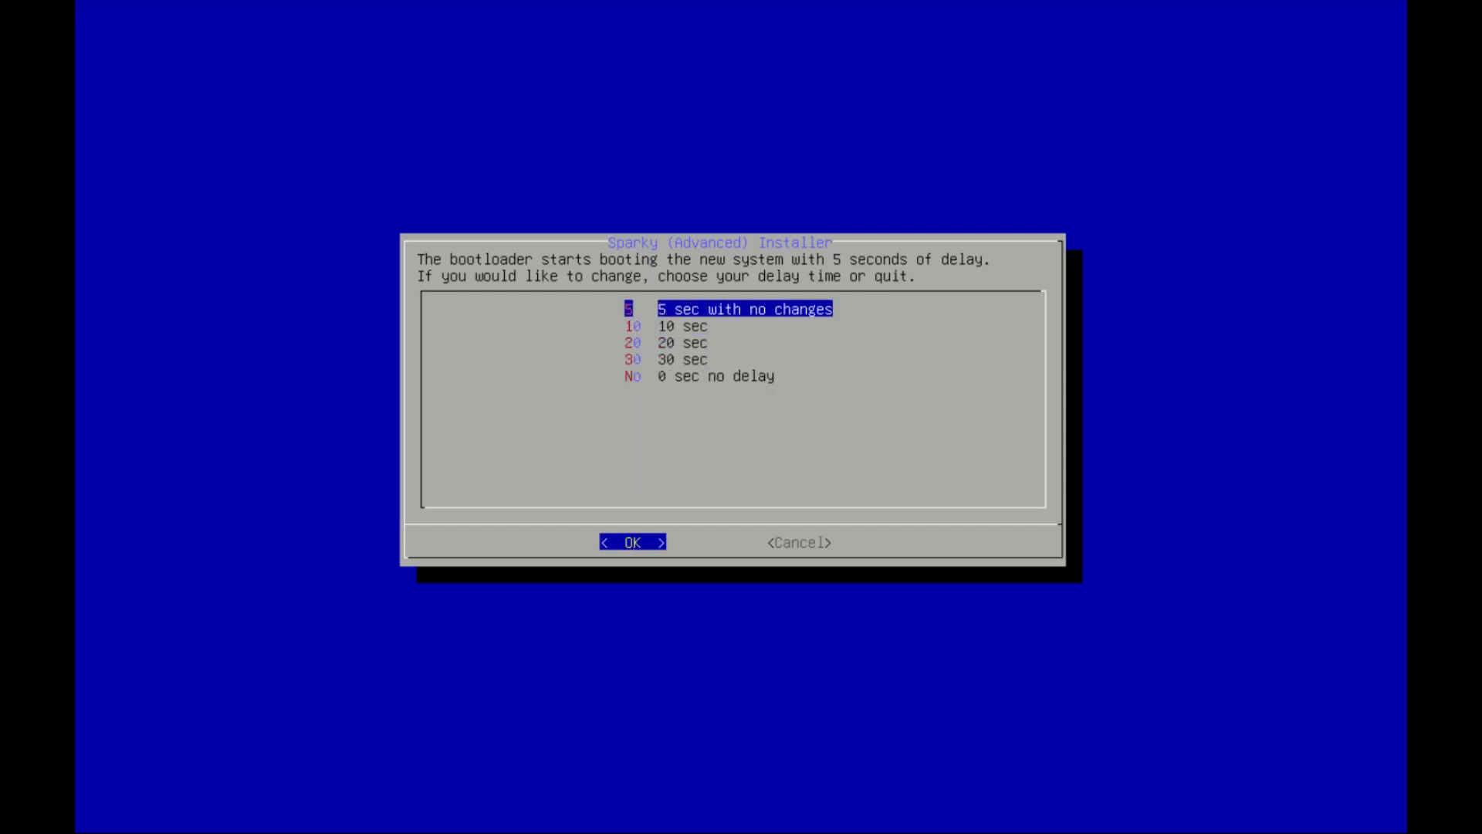
{"action": "key", "text": "Return"}
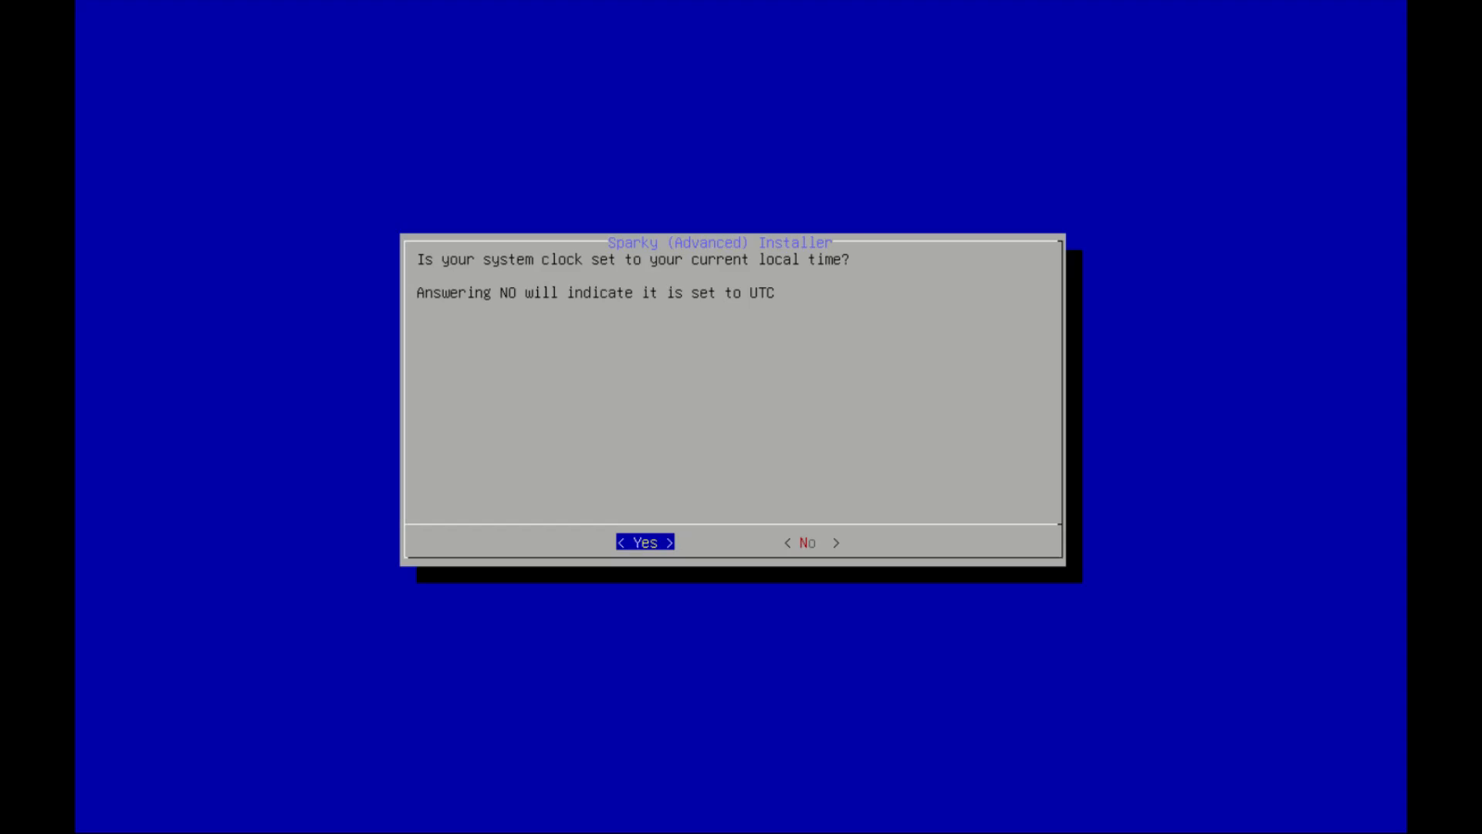
Declare the system clock as set to local time and choose Africa/Nairobi as the timezone
{"action": "key", "text": "Return"}
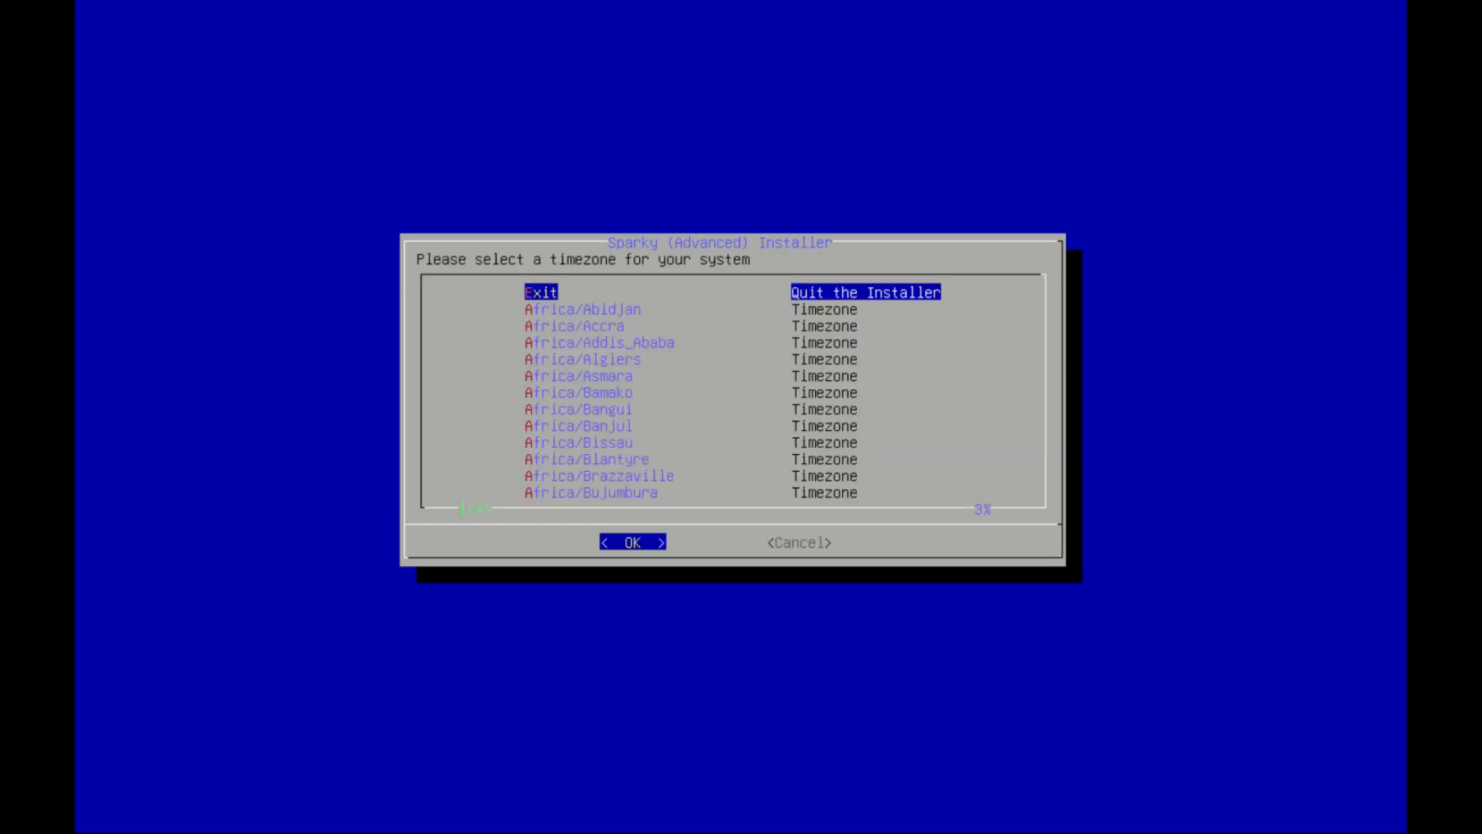
{"action": "key", "text": "Down"}
{"action": "key", "text": "Down"}
{"action": "key", "text": "Down"}
{"action": "key", "text": "Down"}
{"action": "key", "text": "Down"}
{"action": "key", "text": "Down"}
{"action": "key", "text": "Down"}
{"action": "key", "text": "Down"}
{"action": "key", "text": "Down"}
{"action": "key", "text": "Down"}
{"action": "key", "text": "Down"}
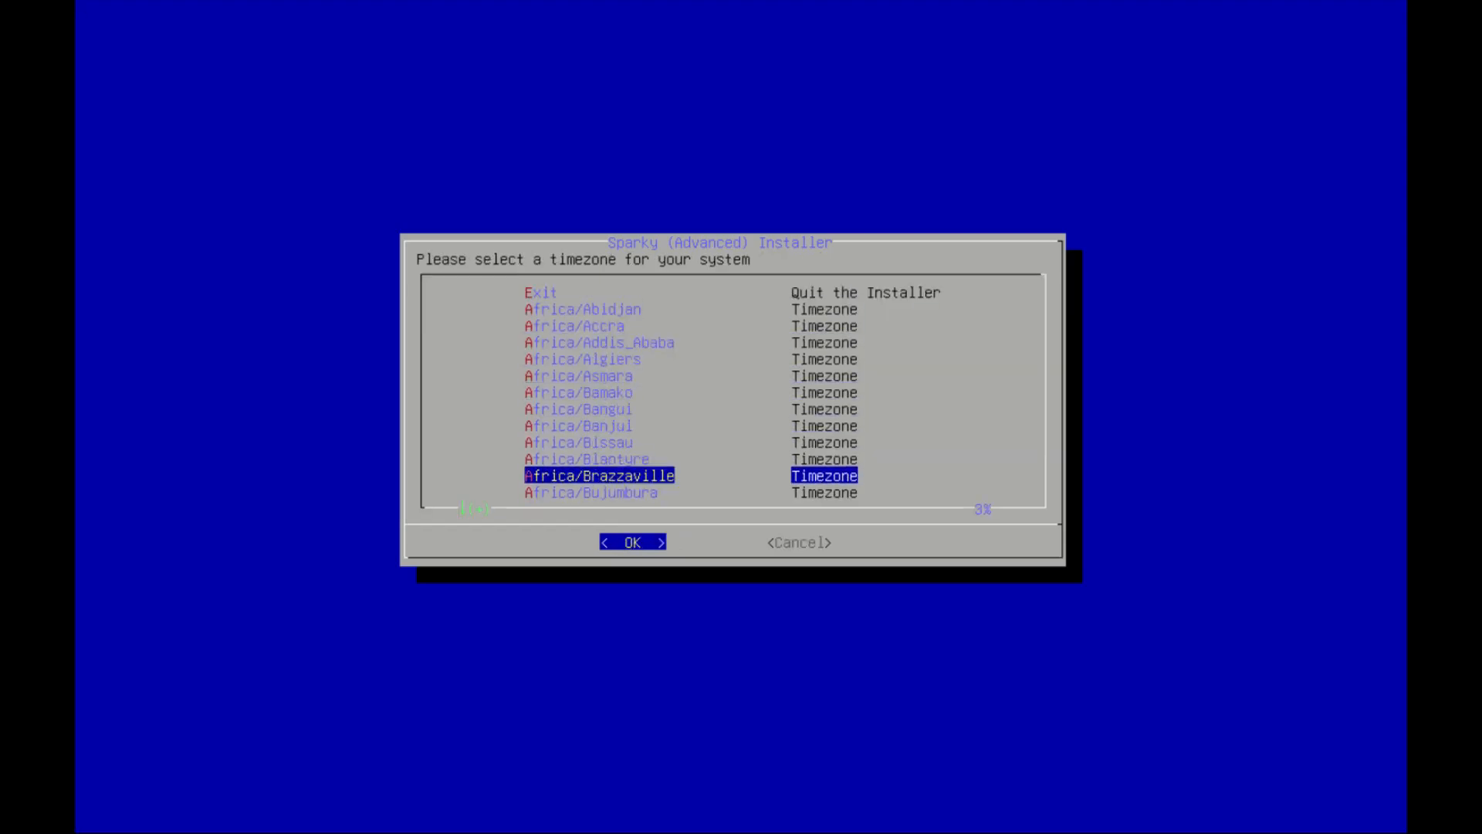
{"action": "key", "text": "Down"}
{"action": "key", "text": "Down"}
{"action": "key", "text": "Down"}
{"action": "key", "text": "Down"}
{"action": "key", "text": "Down"}
{"action": "key", "text": "Down"}
{"action": "key", "text": "Down"}
{"action": "key", "text": "Down"}
{"action": "key", "text": "Down"}
{"action": "key", "text": "Down"}
{"action": "key", "text": "Down"}
{"action": "key", "text": "Down"}
{"action": "key", "text": "Down"}
{"action": "key", "text": "Down"}
{"action": "key", "text": "Down"}
{"action": "key", "text": "Down"}
{"action": "key", "text": "Down"}
{"action": "key", "text": "Down"}
{"action": "key", "text": "Down"}
{"action": "key", "text": "Down"}
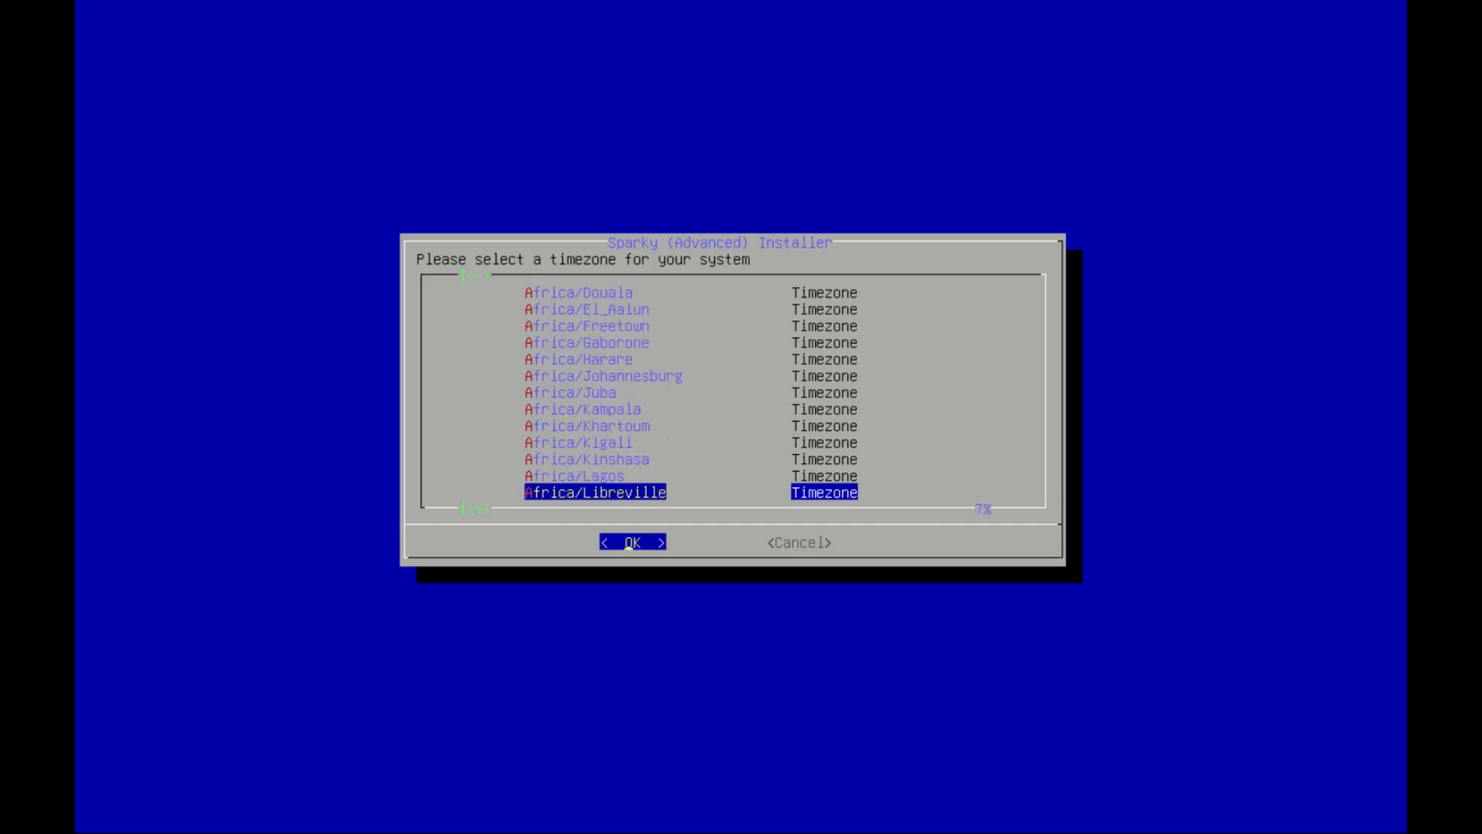
{"action": "key", "text": "Down"}
{"action": "key", "text": "Down"}
{"action": "key", "text": "Down"}
{"action": "key", "text": "Down"}
{"action": "key", "text": "Down"}
{"action": "key", "text": "Down"}
{"action": "key", "text": "Down"}
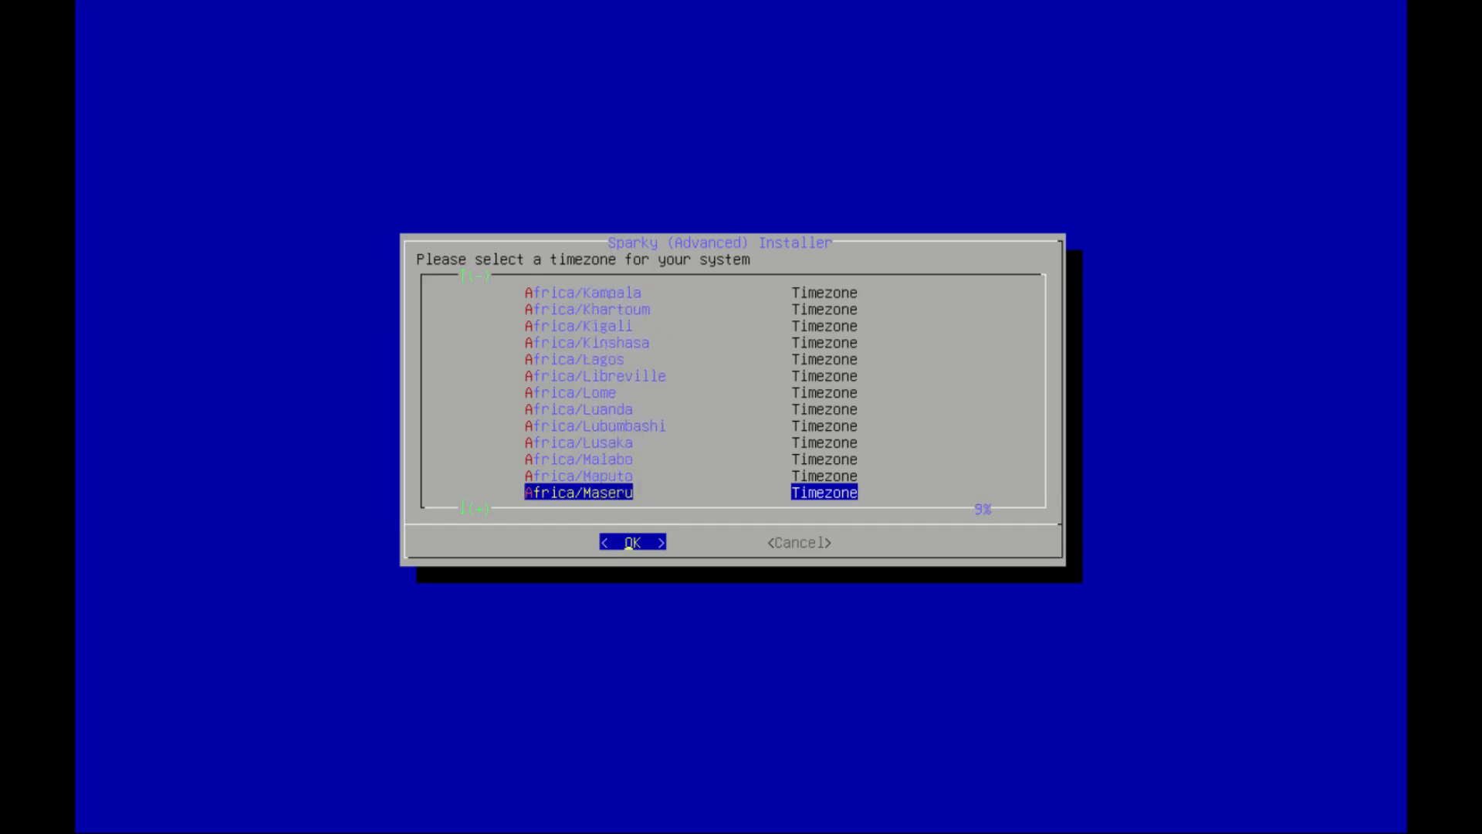
{"action": "key", "text": "Down"}
{"action": "key", "text": "Down"}
{"action": "key", "text": "Down"}
{"action": "key", "text": "Down"}
{"action": "key", "text": "Down"}
{"action": "key", "text": "Up"}
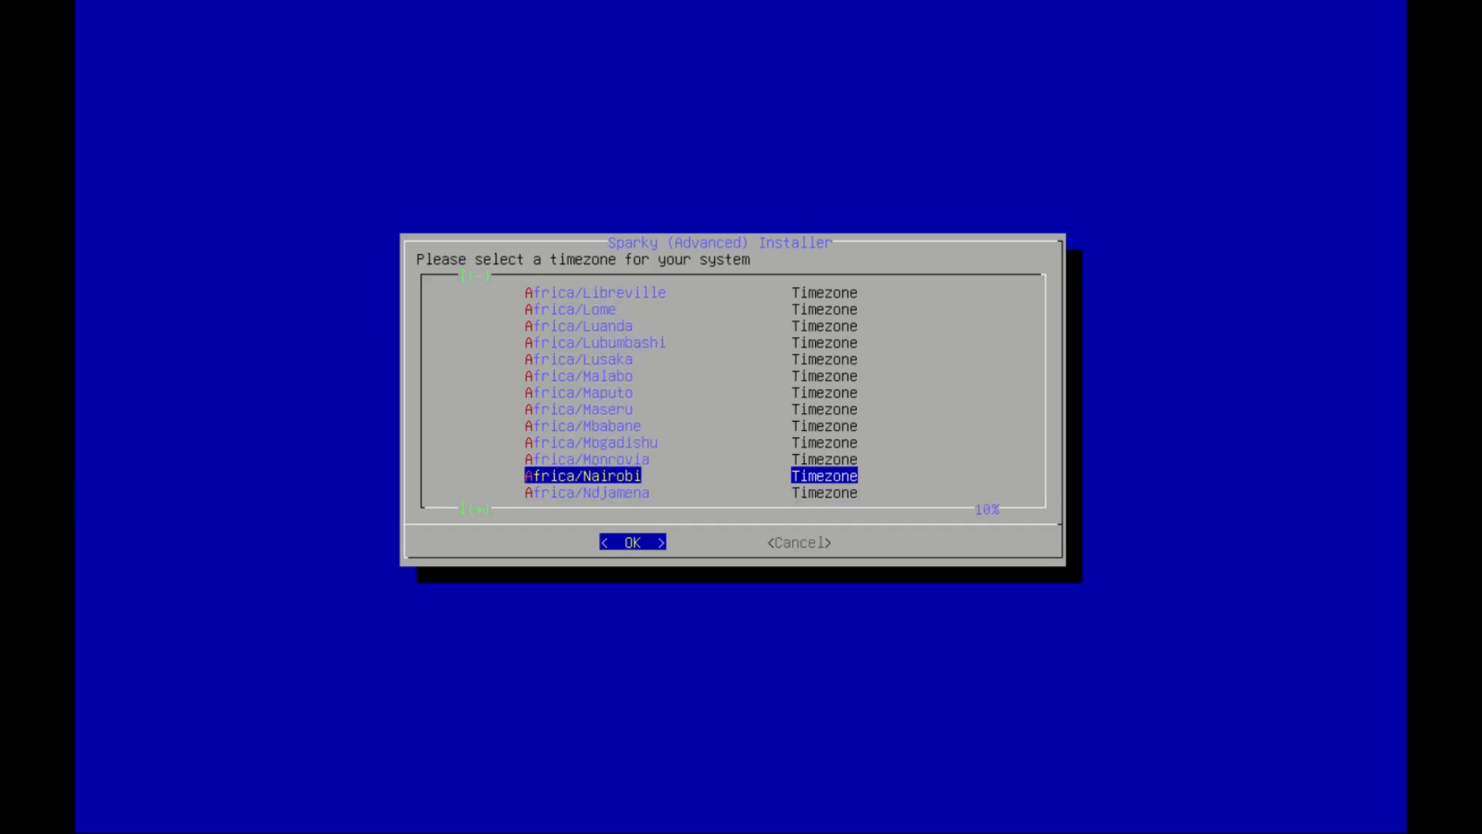
{"action": "key", "text": "Return"}
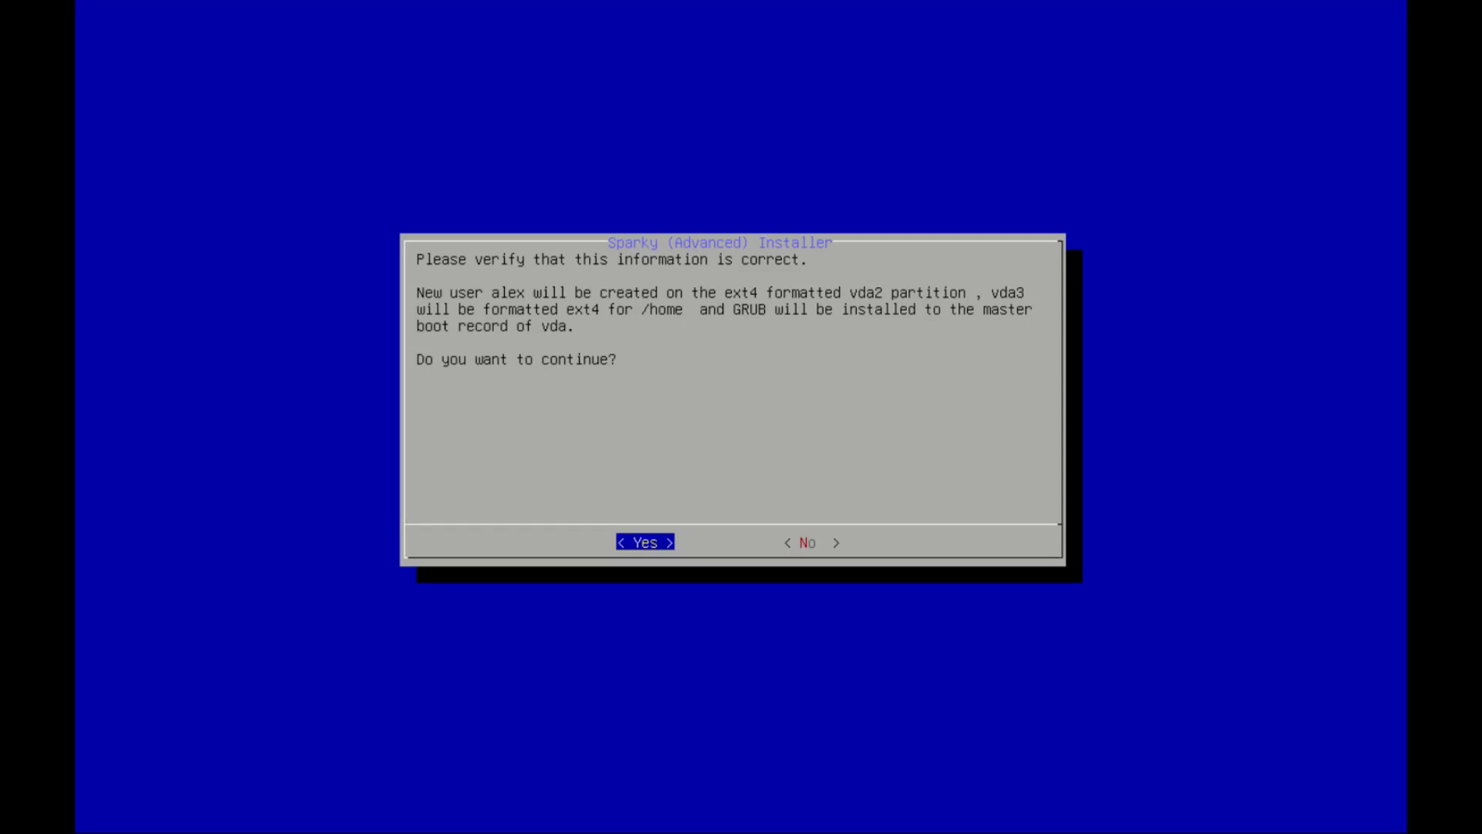
Confirm the installation summary to install the system, and agree to install a desktop with a small set of applications
{"action": "key", "text": "Return"}
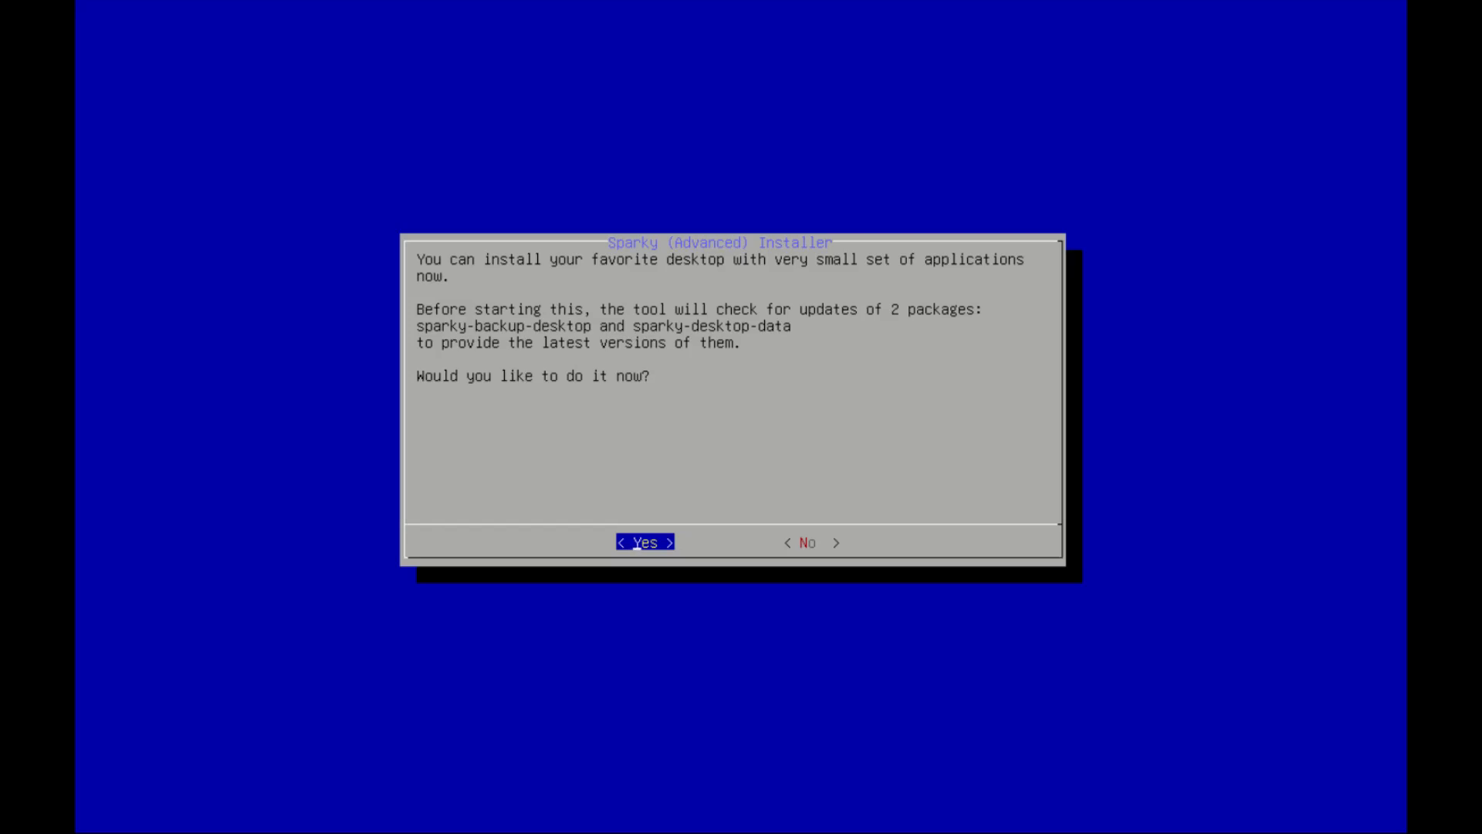
{"action": "key", "text": "Return"}
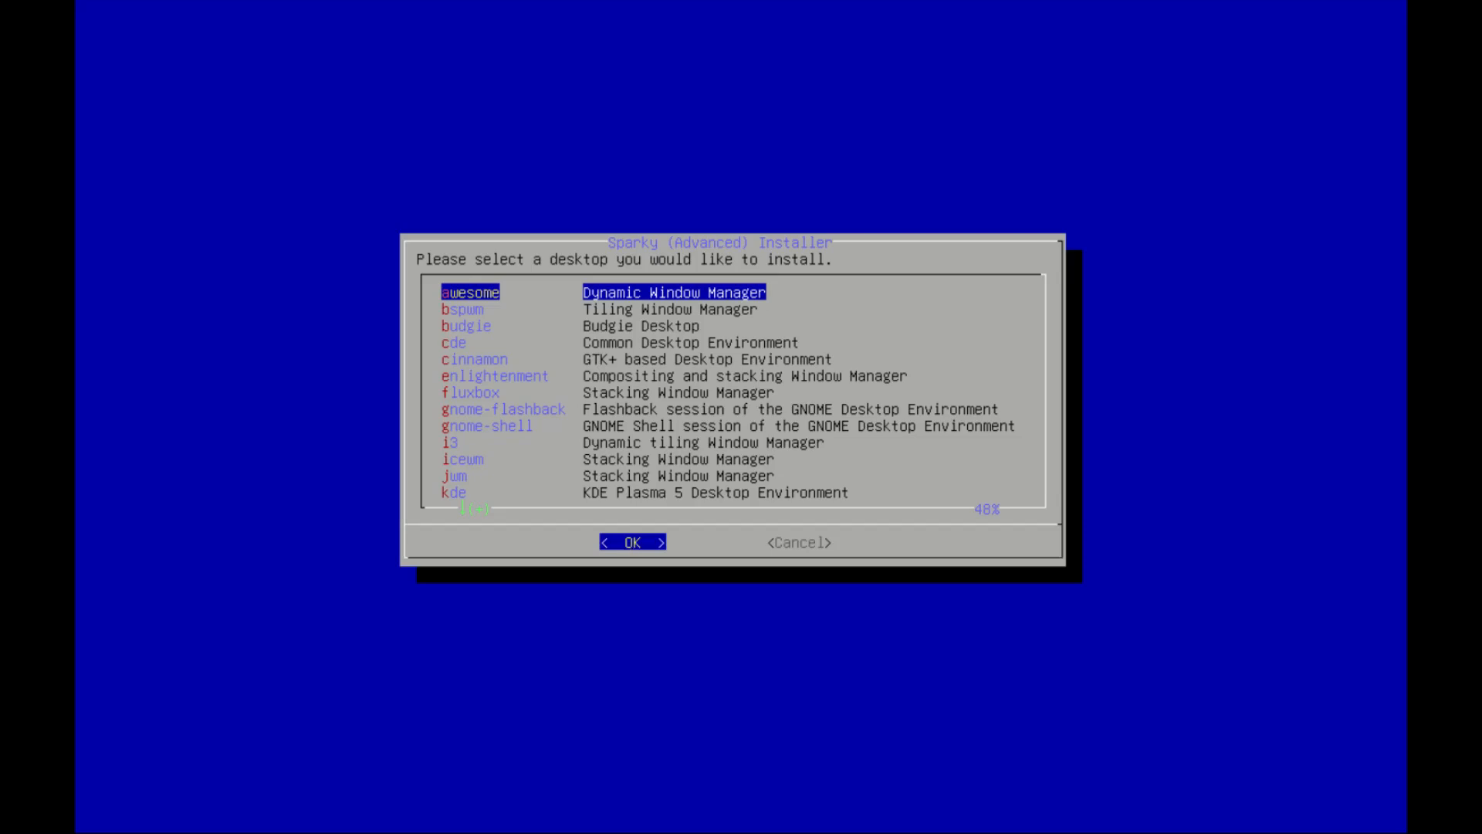
Look through the list of desktops and window managers offered for installation, from awesome to the end of the list
{"action": "key", "text": "Down"}
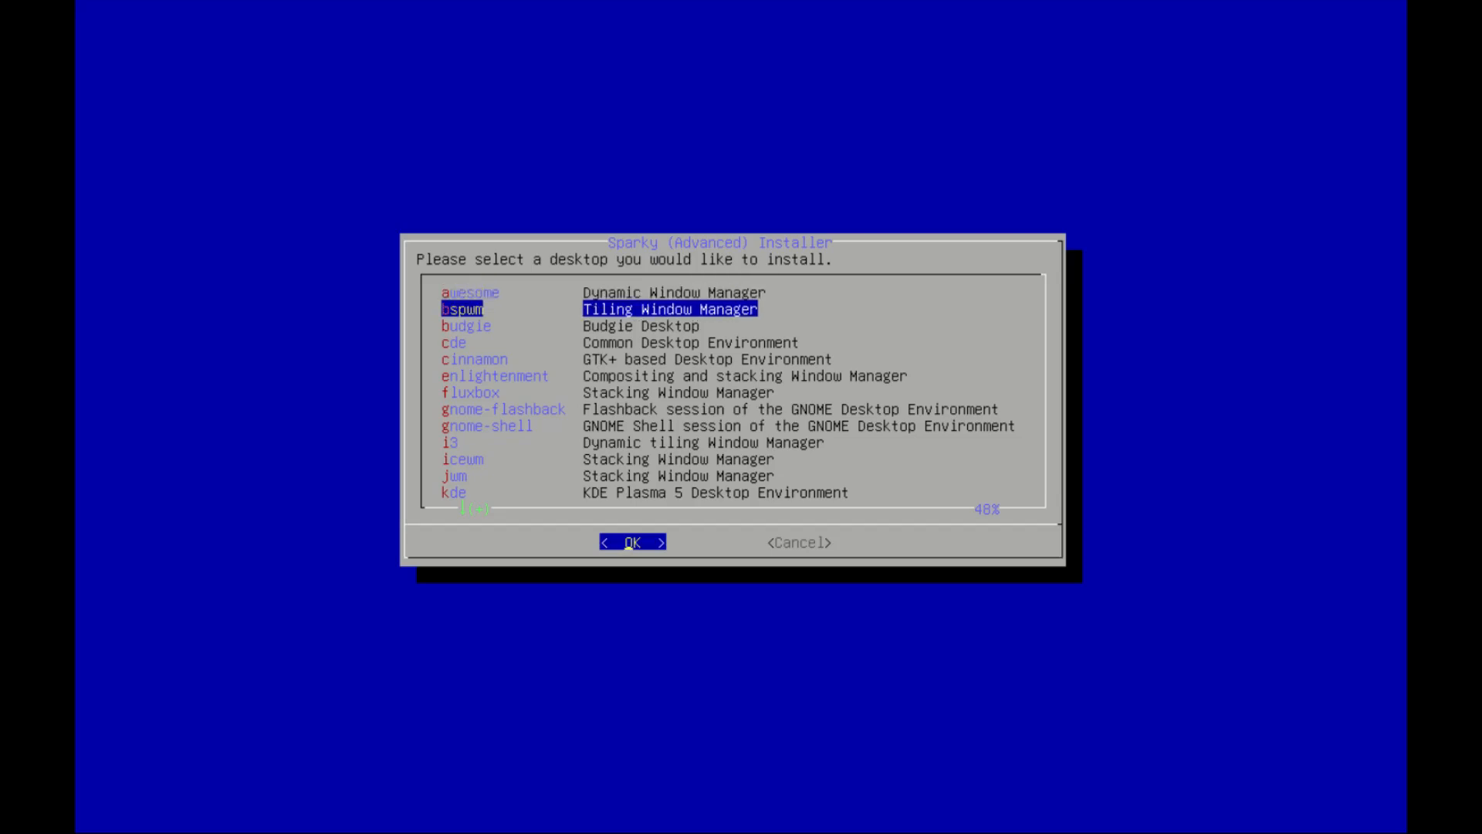
{"action": "key", "text": "Down"}
{"action": "key", "text": "Down"}
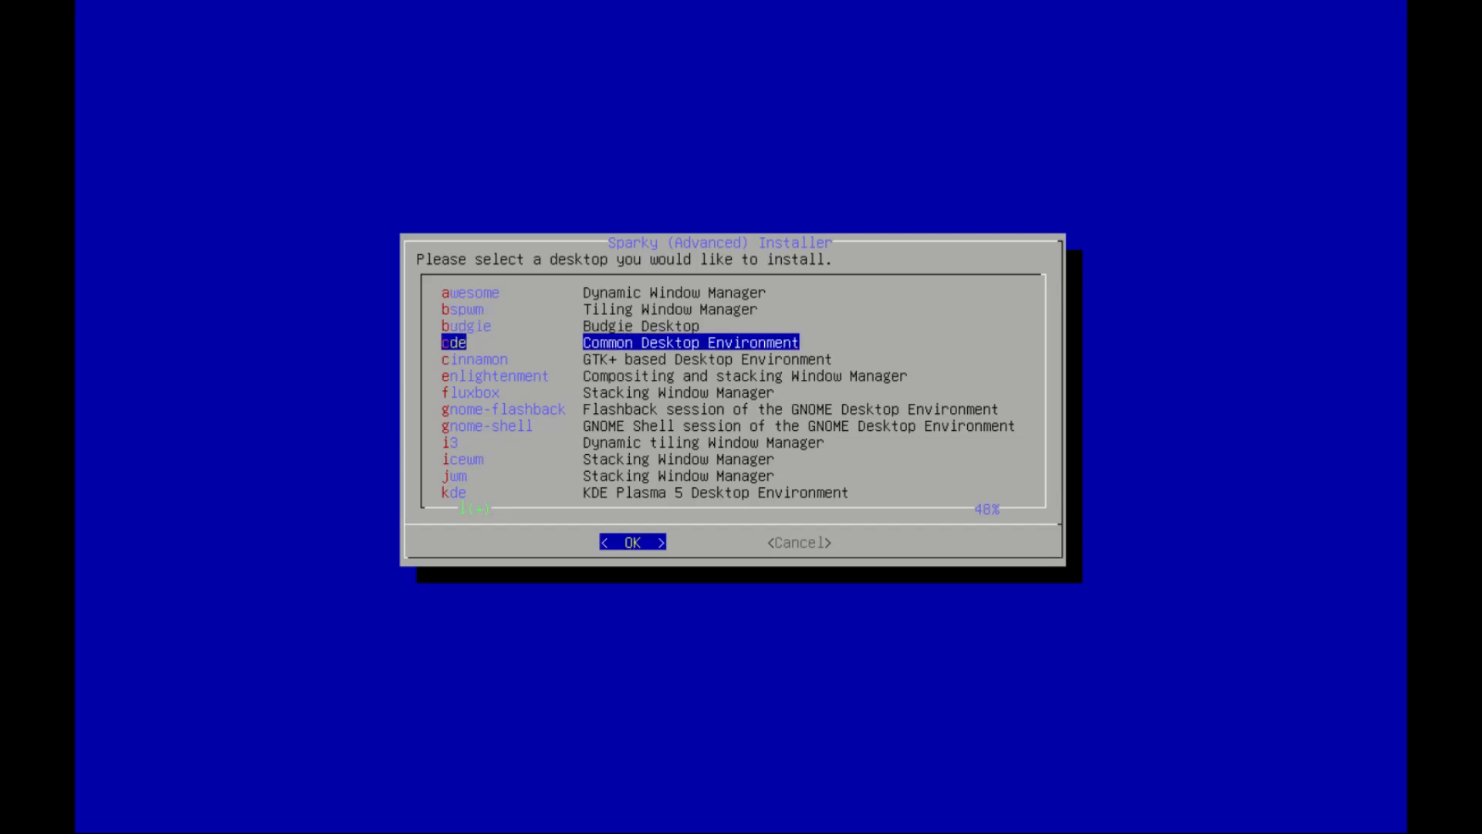
{"action": "key", "text": "Down"}
{"action": "key", "text": "Down"}
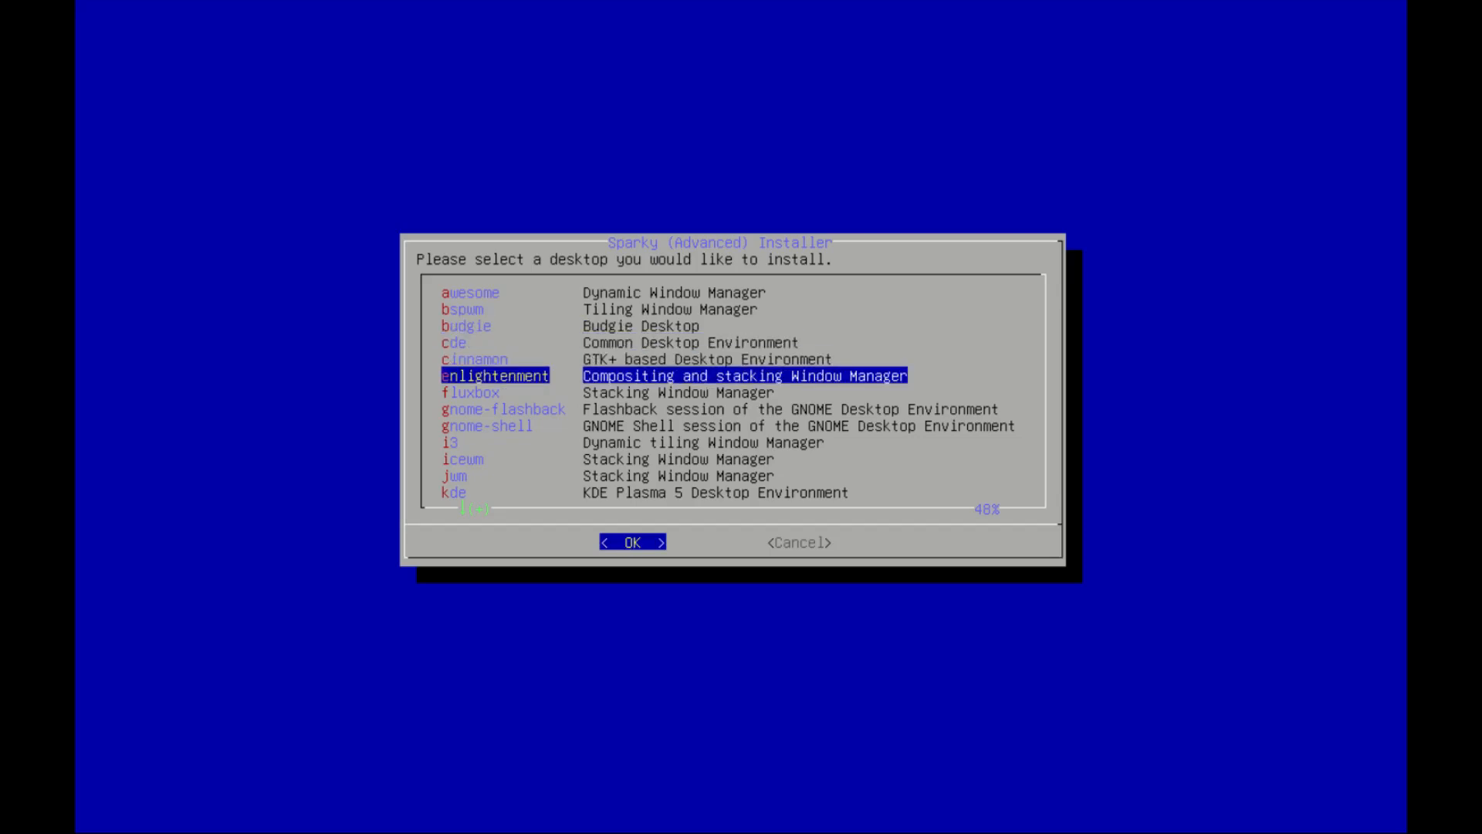
{"action": "key", "text": "Down"}
{"action": "key", "text": "Down"}
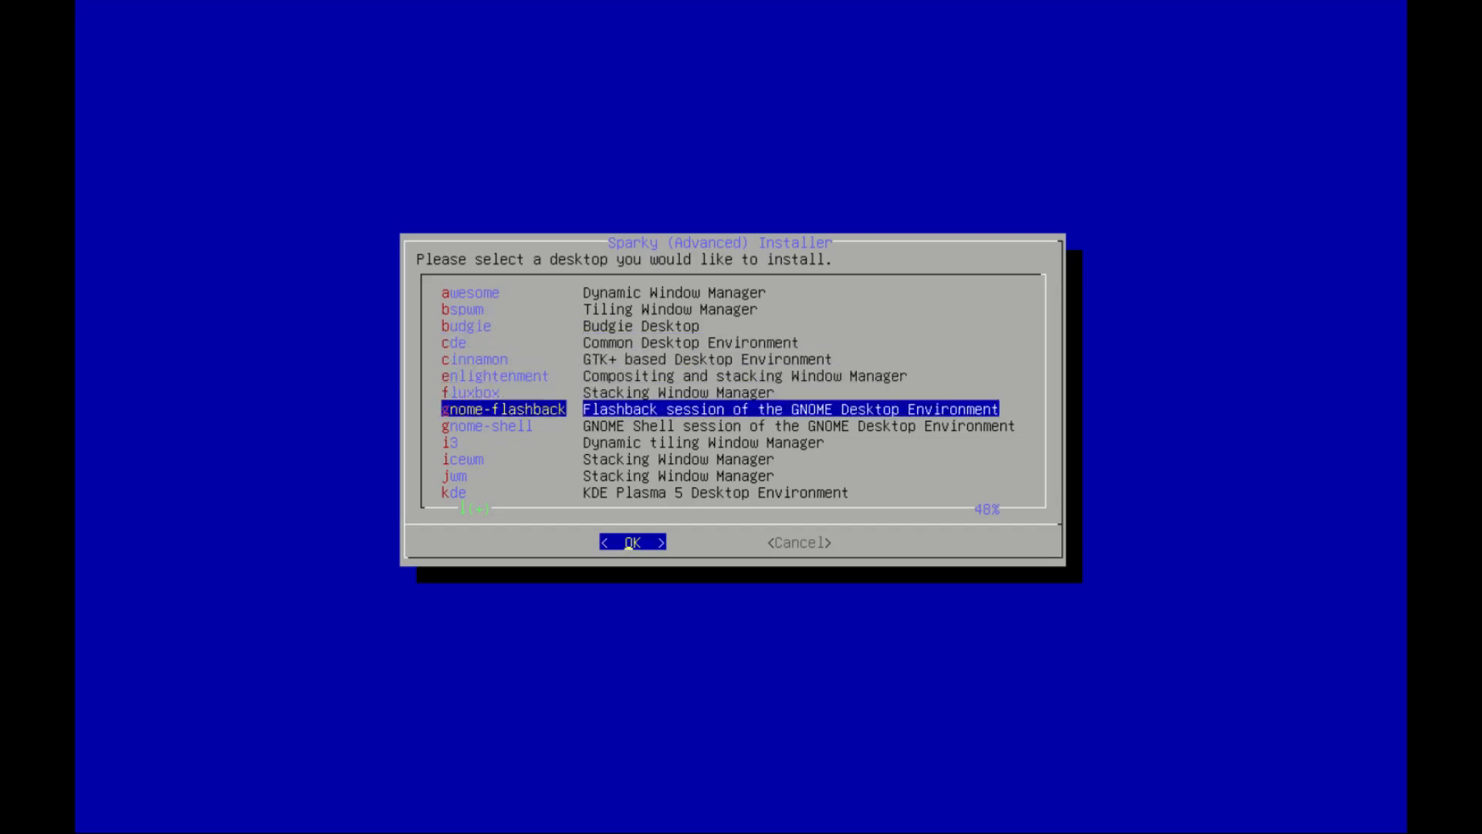
{"action": "key", "text": "Down"}
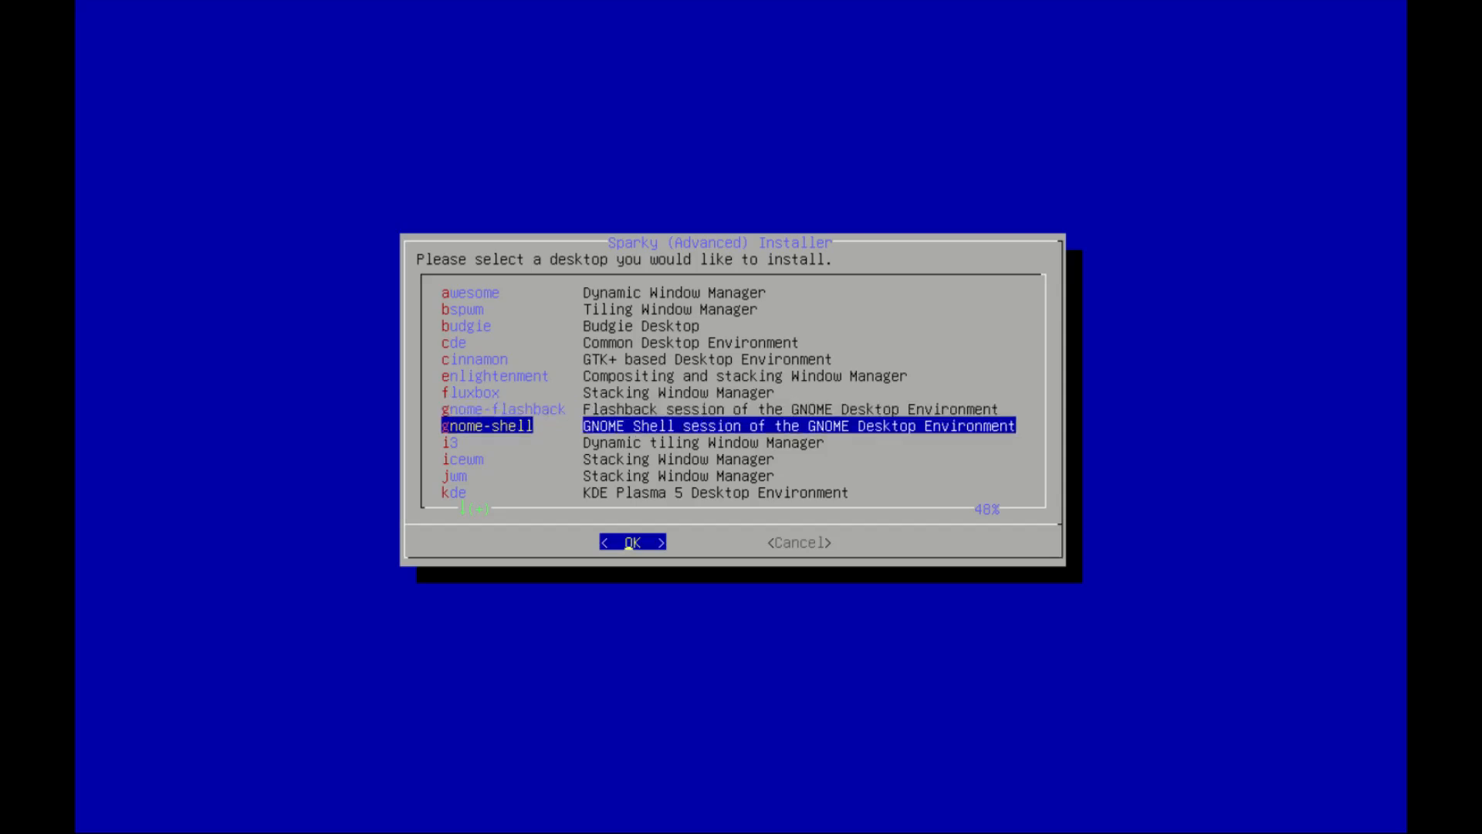
{"action": "key", "text": "Down"}
{"action": "key", "text": "Down"}
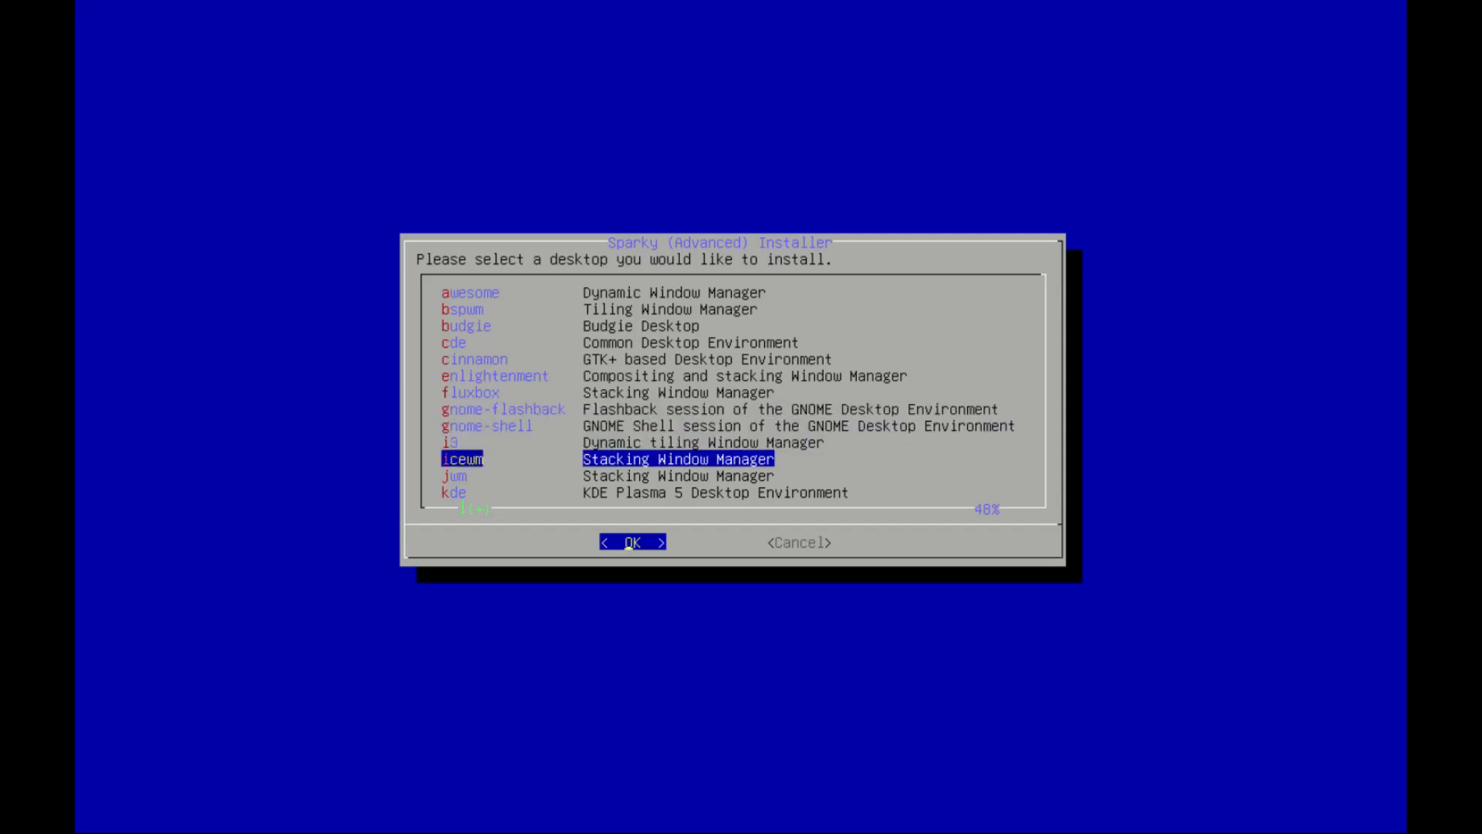
{"action": "key", "text": "Down"}
{"action": "key", "text": "Down"}
{"action": "key", "text": "Down"}
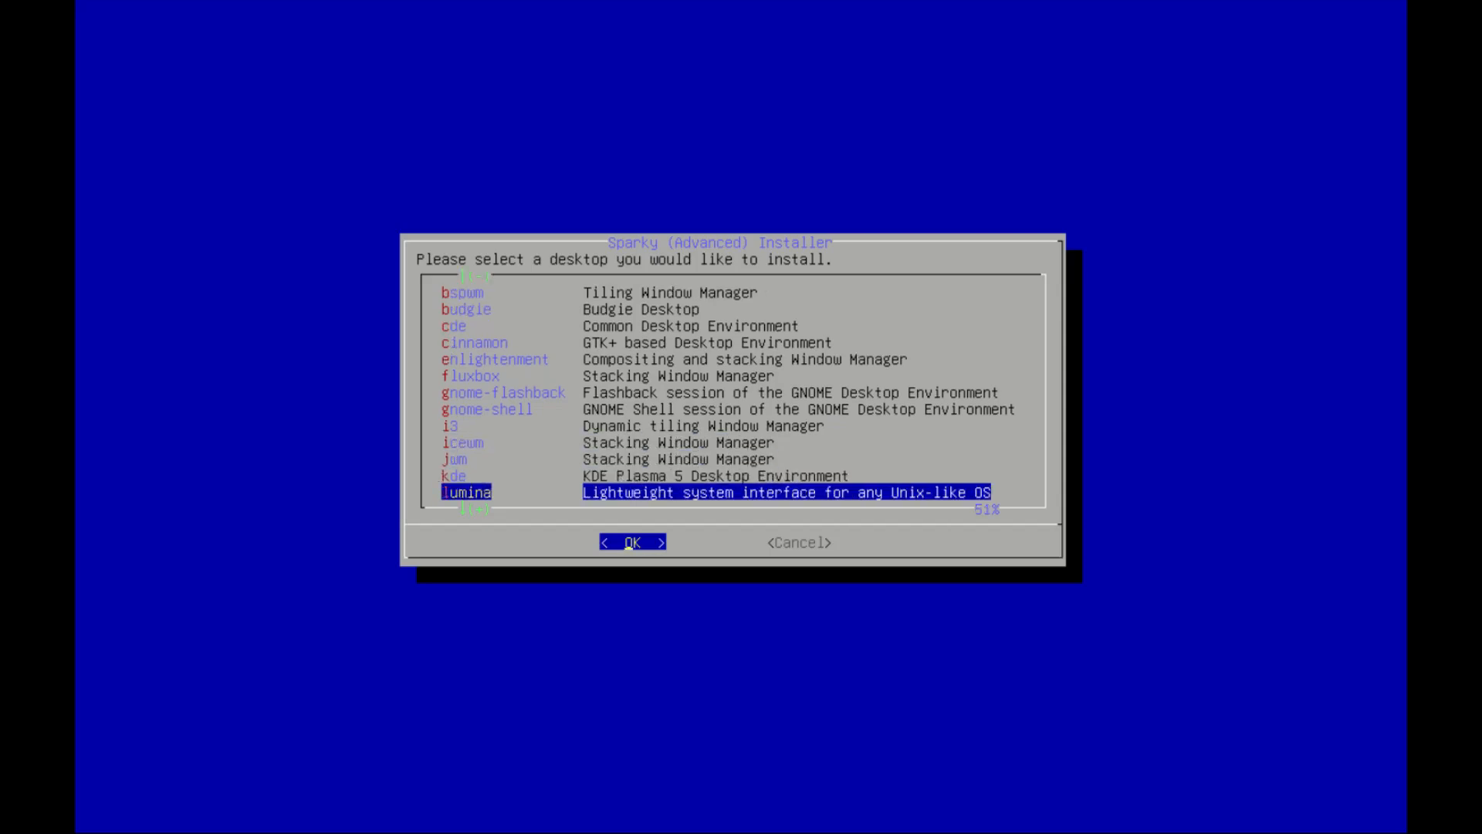
{"action": "key", "text": "Down"}
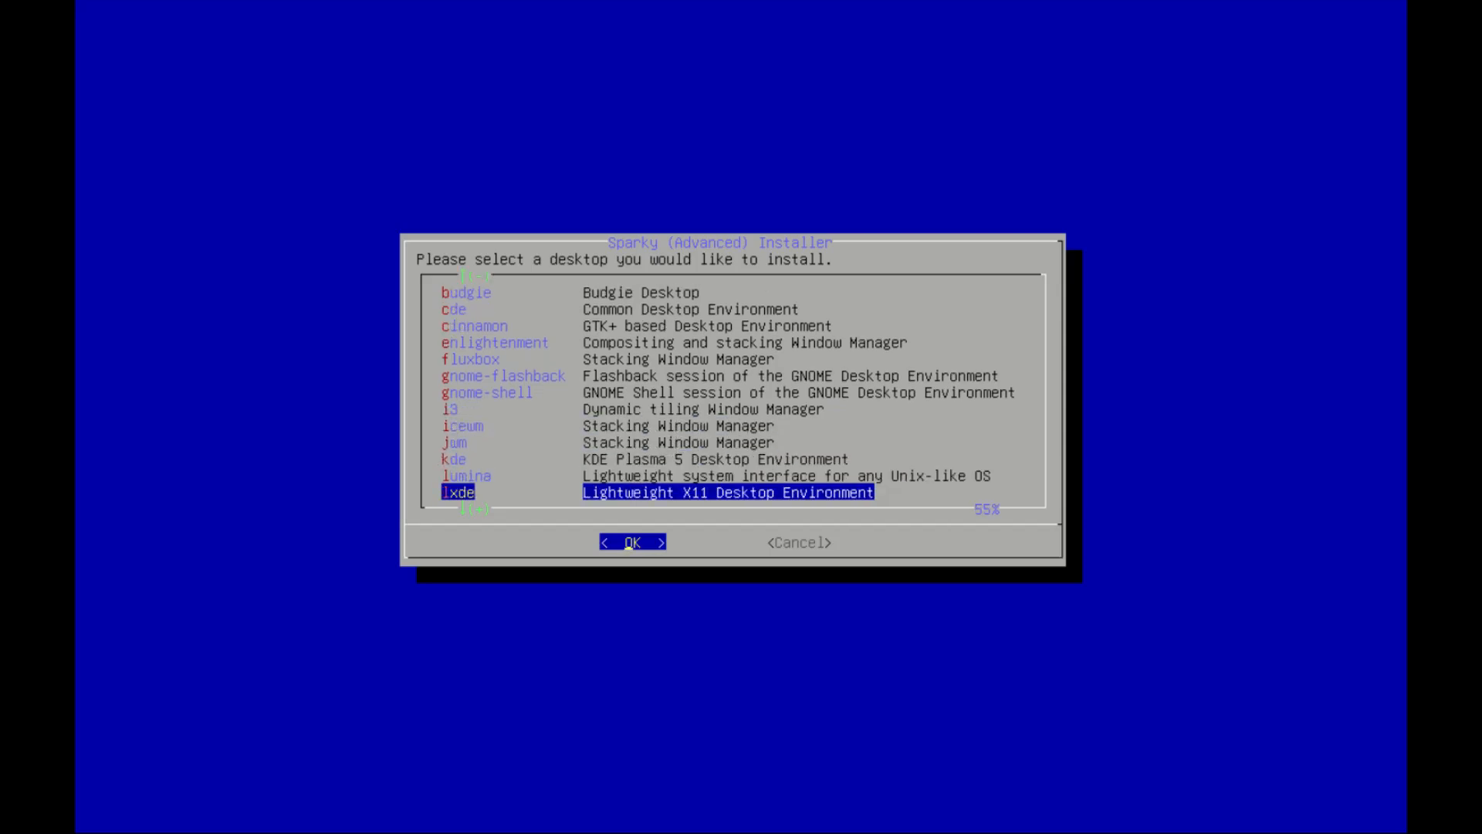
{"action": "key", "text": "Down"}
{"action": "key", "text": "Down"}
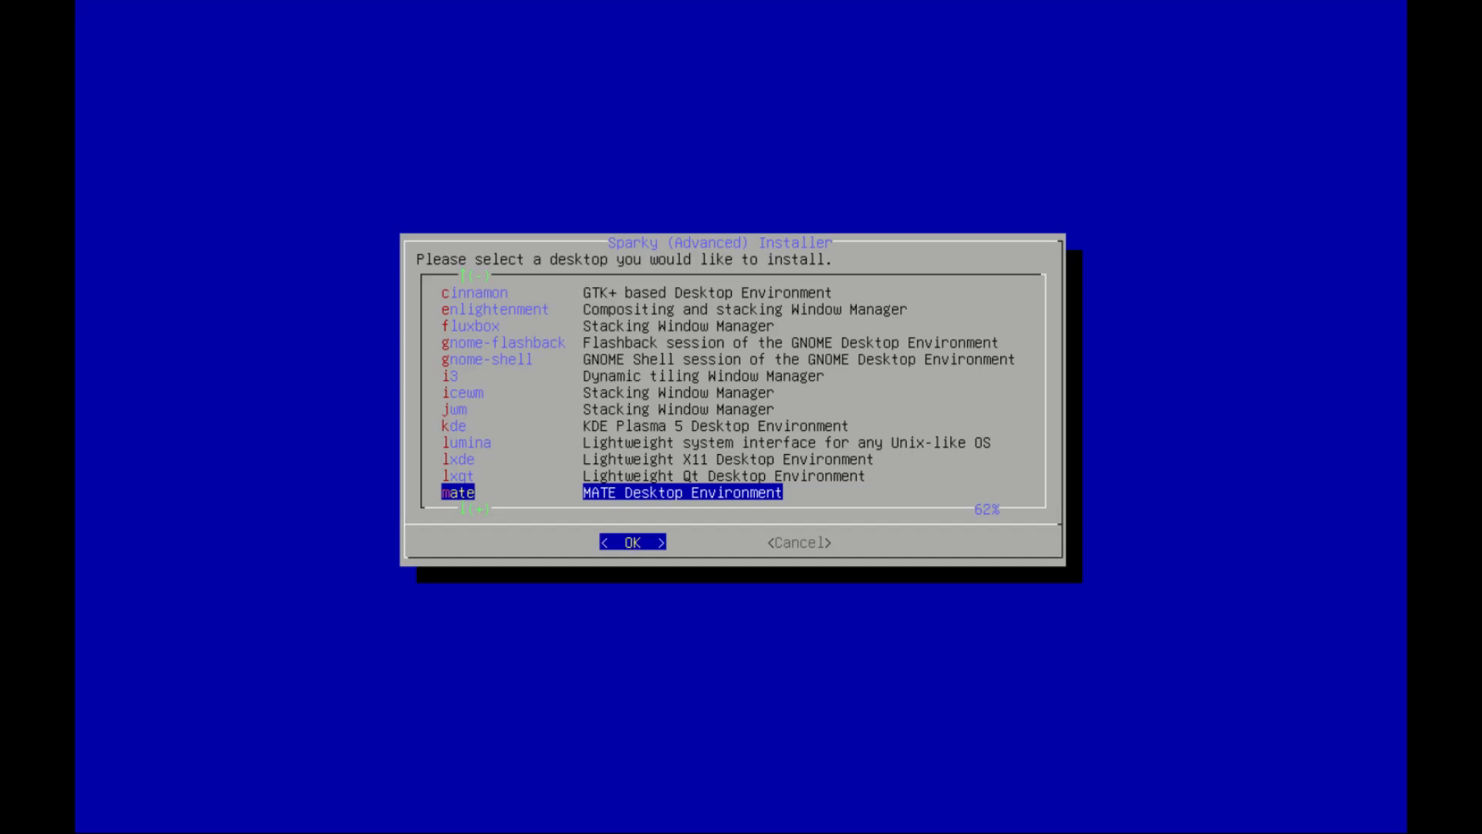
{"action": "key", "text": "Down"}
{"action": "key", "text": "Down"}
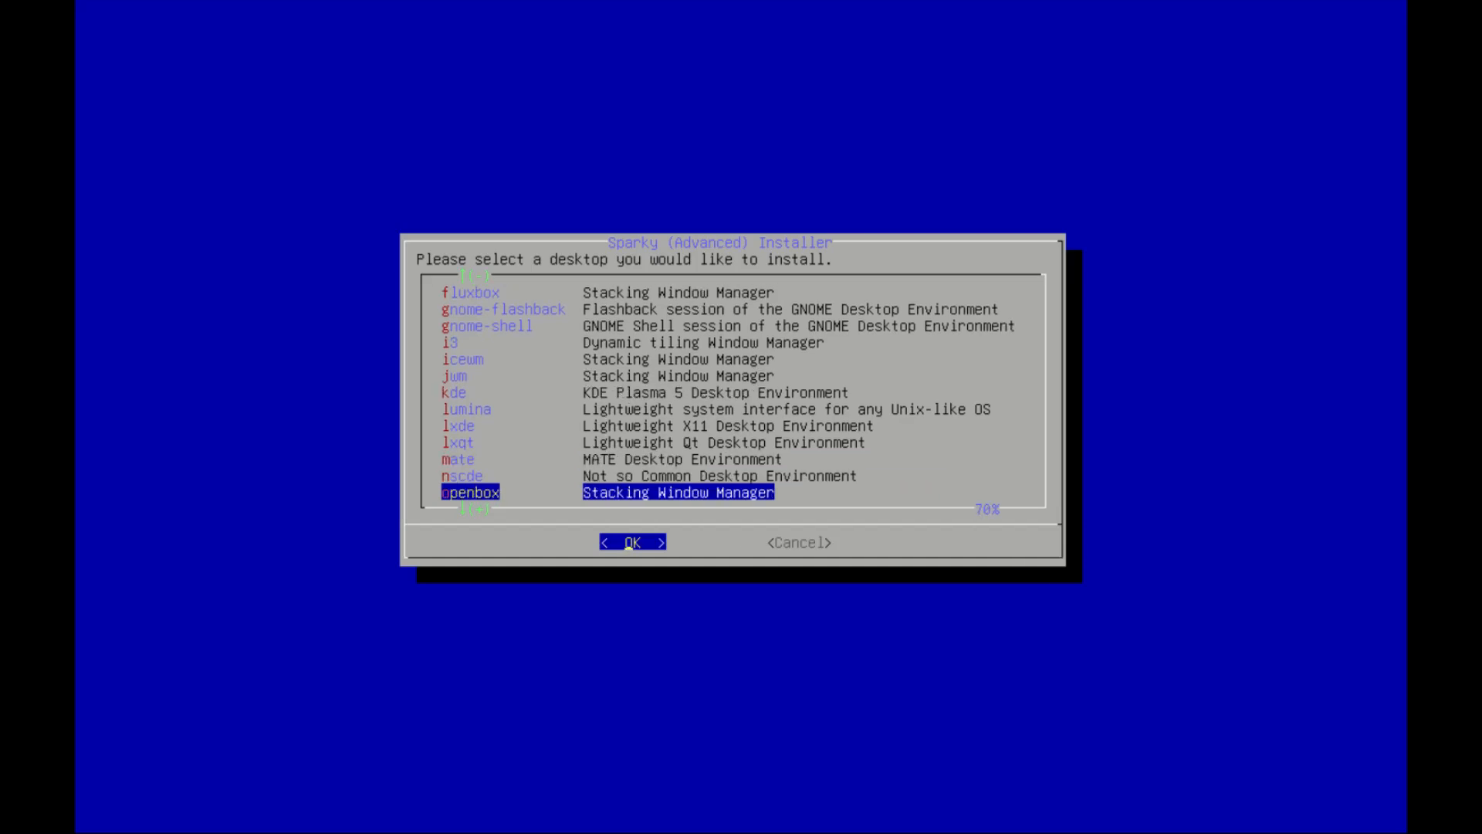
{"action": "key", "text": "x"}
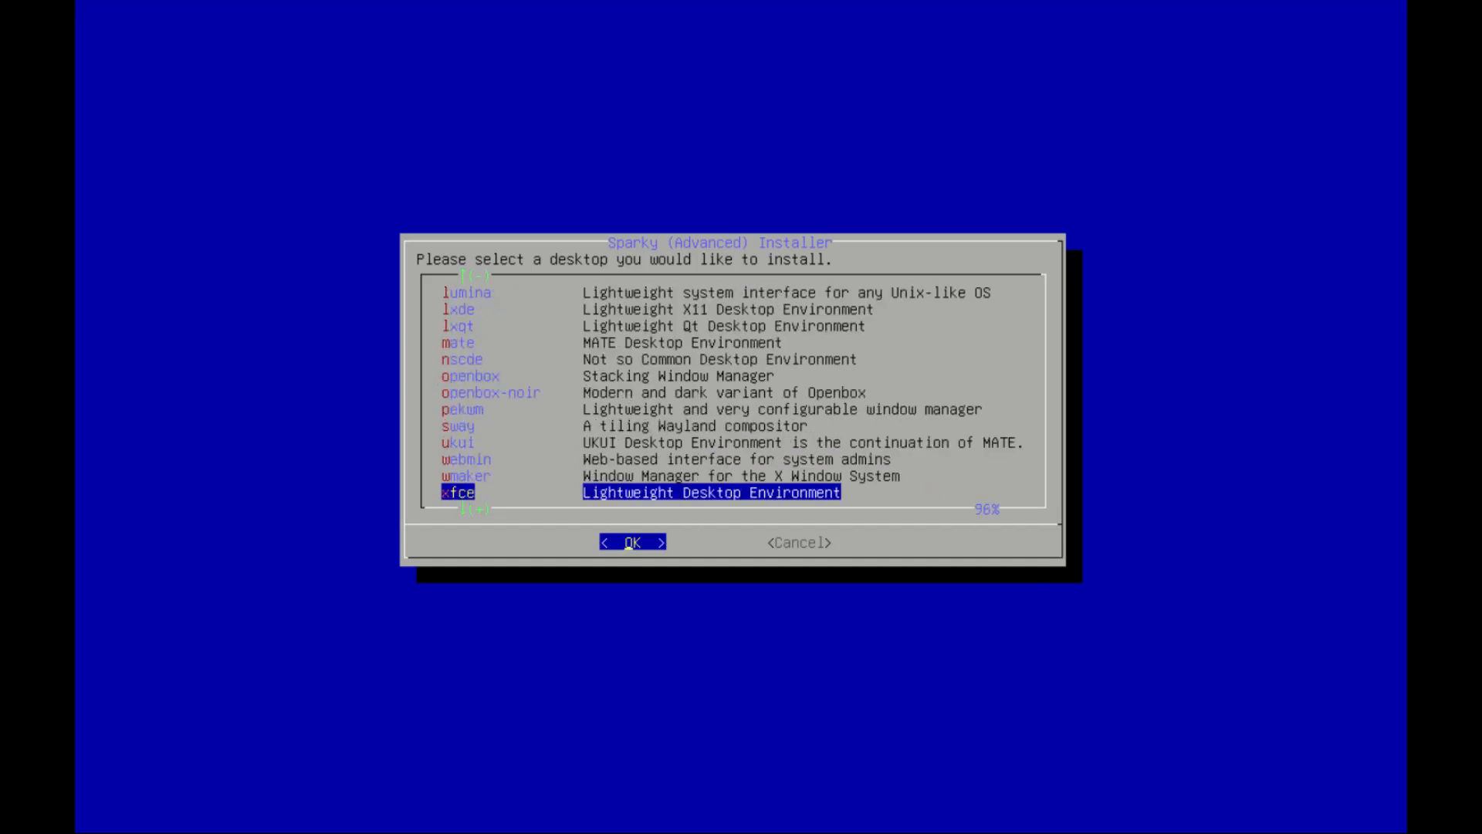
{"action": "key", "text": "Down"}
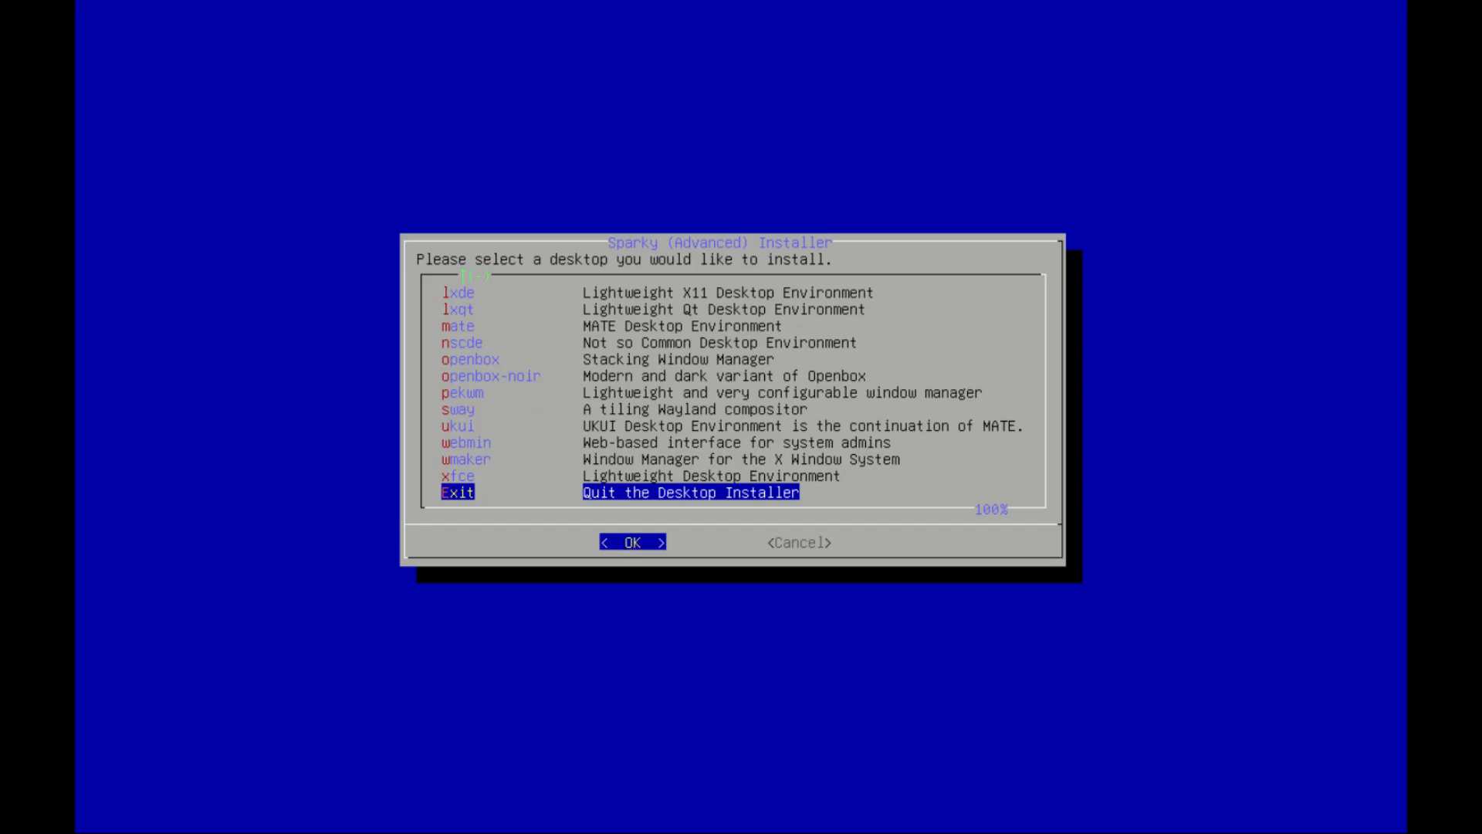
Choose i3, the dynamic tiling window manager, as the desktop to install
{"action": "key", "text": "Up"}
{"action": "key", "text": "Up"}
{"action": "key", "text": "Up"}
{"action": "key", "text": "Up"}
{"action": "key", "text": "Up"}
{"action": "key", "text": "Up"}
{"action": "key", "text": "Up"}
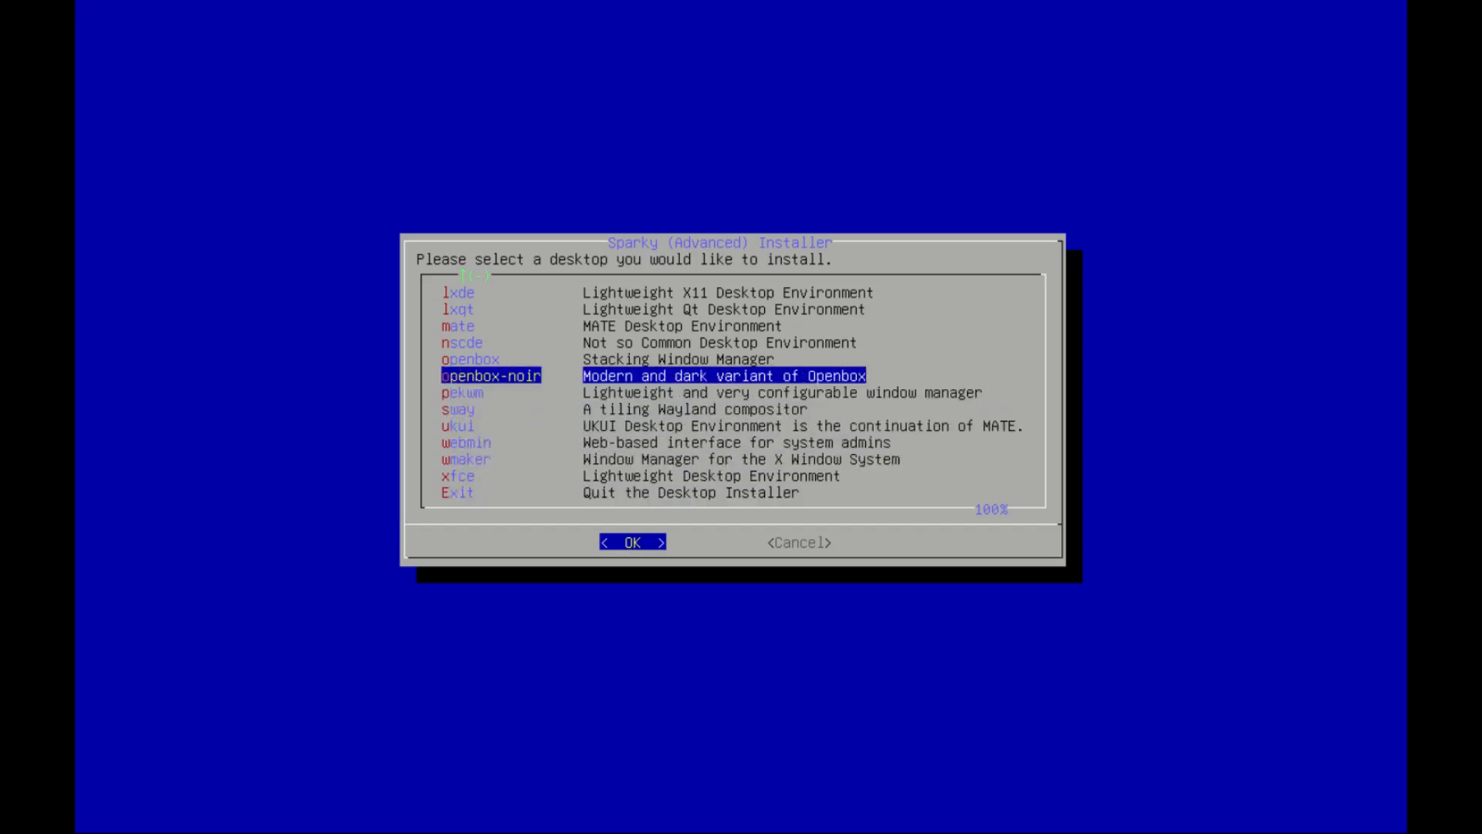
{"action": "key", "text": "Up"}
{"action": "key", "text": "Up"}
{"action": "key", "text": "Up"}
{"action": "key", "text": "Up"}
{"action": "key", "text": "Up"}
{"action": "key", "text": "Up"}
{"action": "key", "text": "Up"}
{"action": "key", "text": "Up"}
{"action": "key", "text": "Up"}
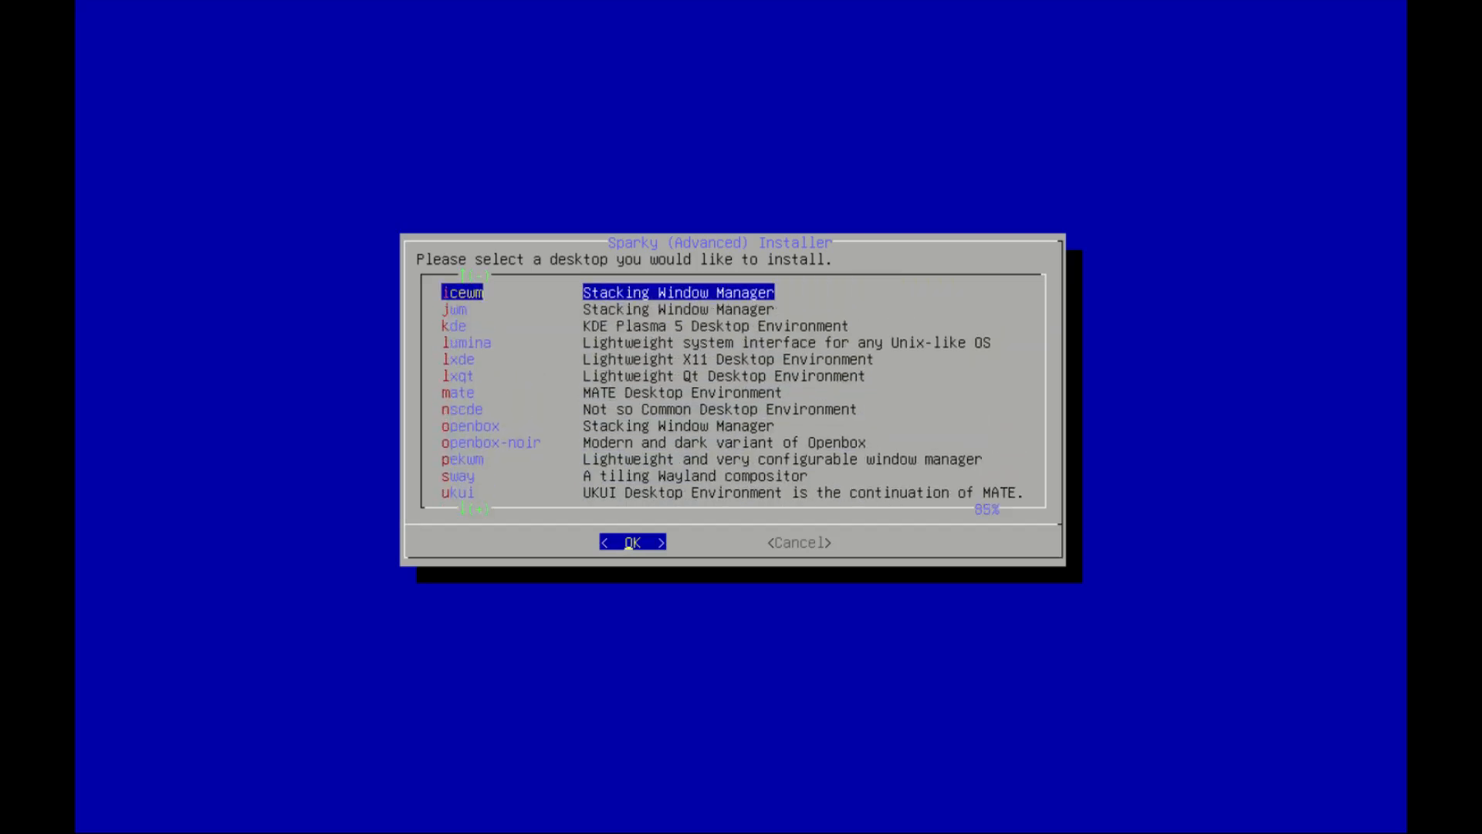
{"action": "key", "text": "Up"}
{"action": "key", "text": "Up"}
{"action": "key", "text": "Up"}
{"action": "key", "text": "Up"}
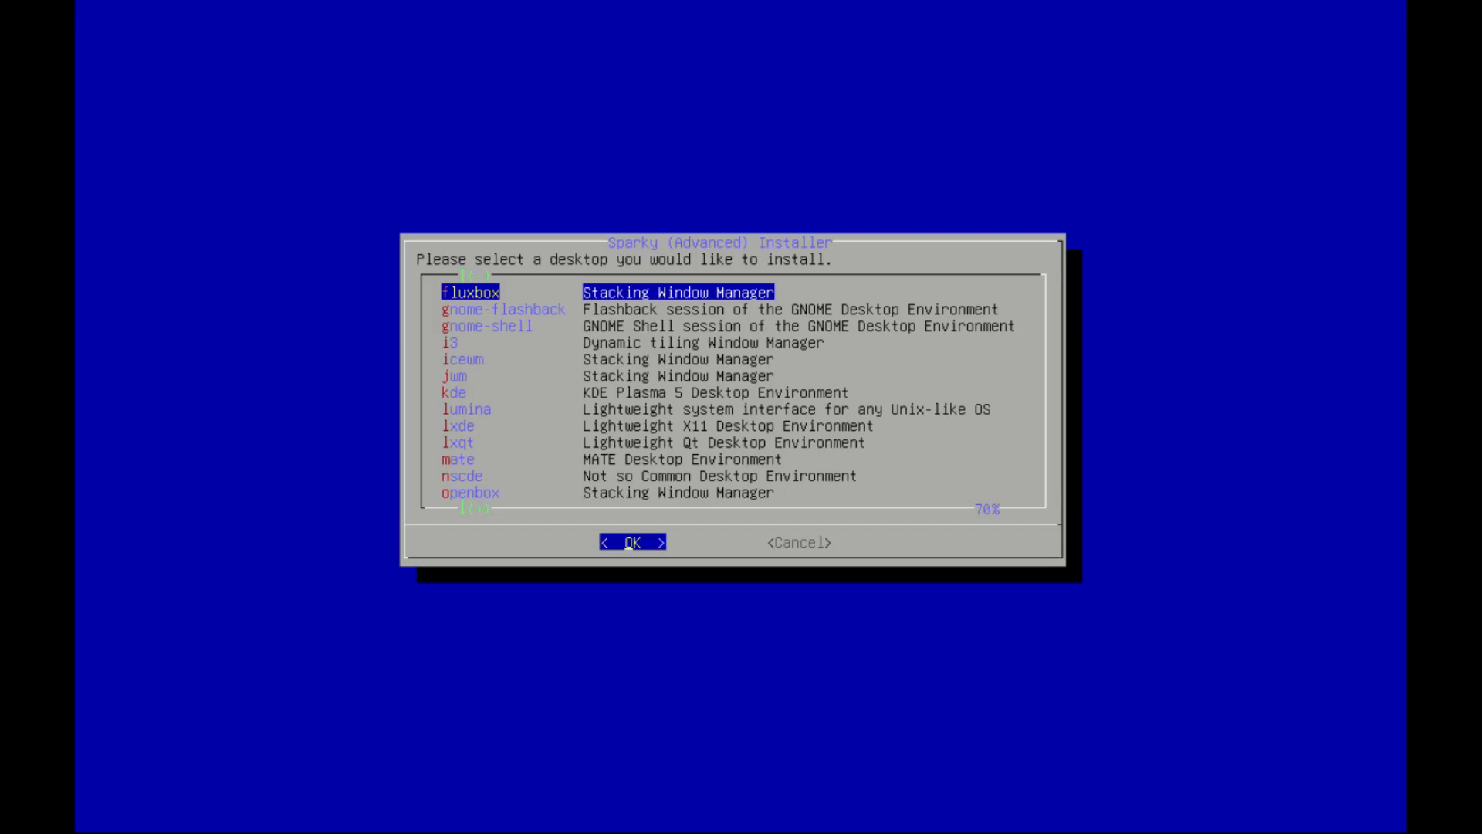
{"action": "key", "text": "Down"}
{"action": "key", "text": "Down"}
{"action": "key", "text": "Down"}
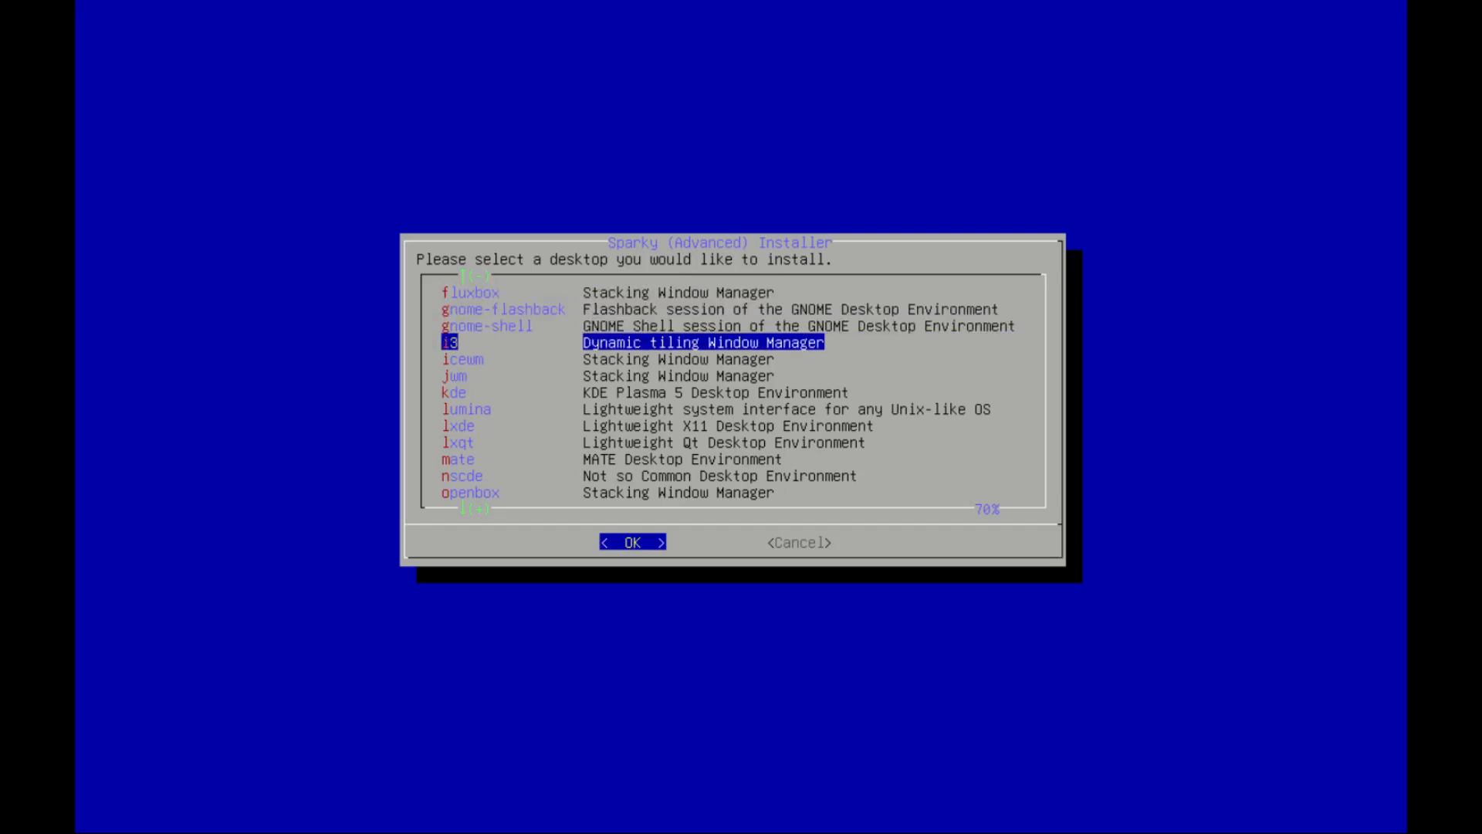
{"action": "key", "text": "Return"}
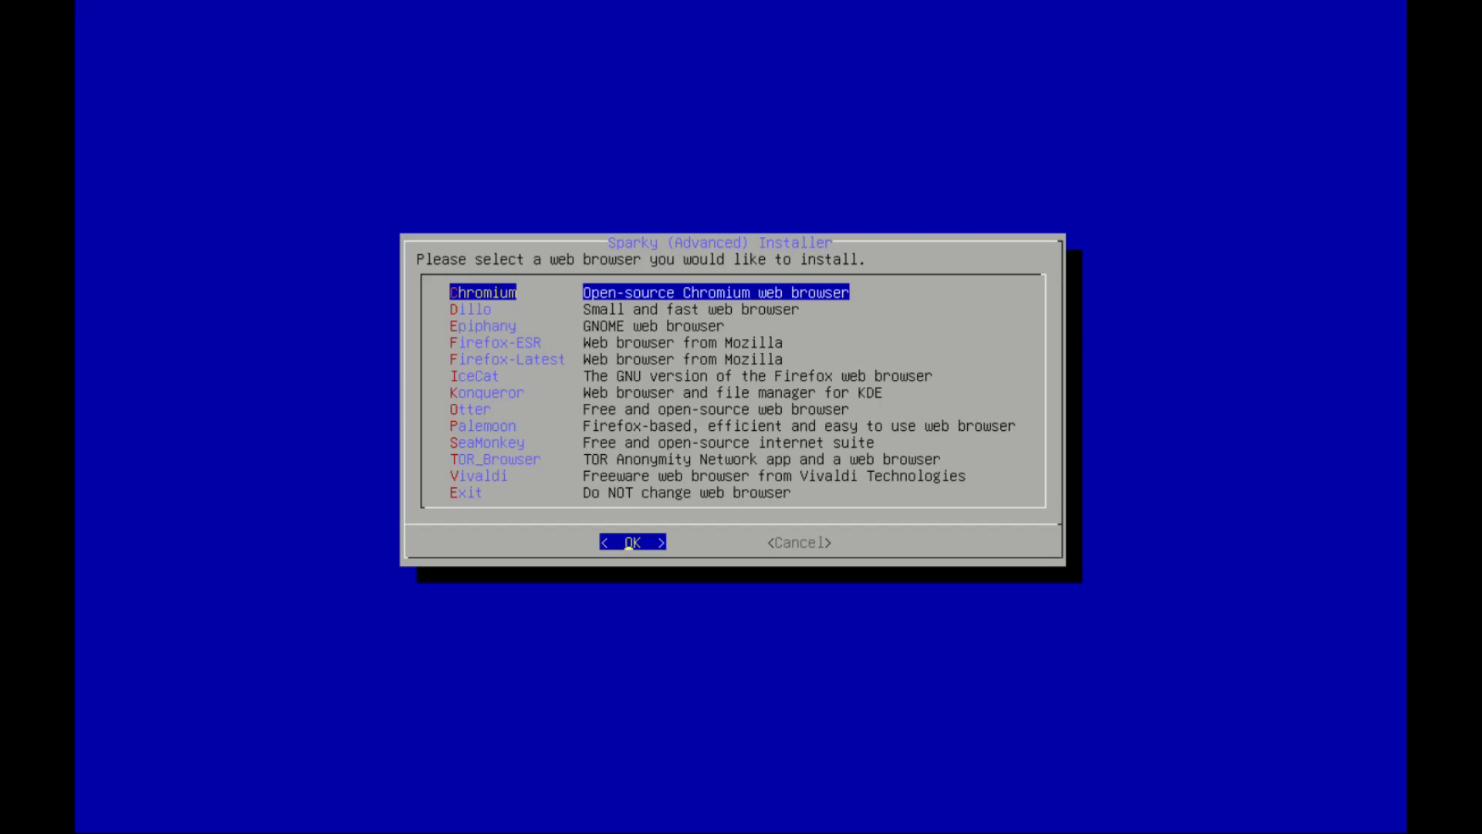
Skip choosing a web browser and confirm installing the chosen i3 desktop applications
{"action": "key", "text": "Tab"}
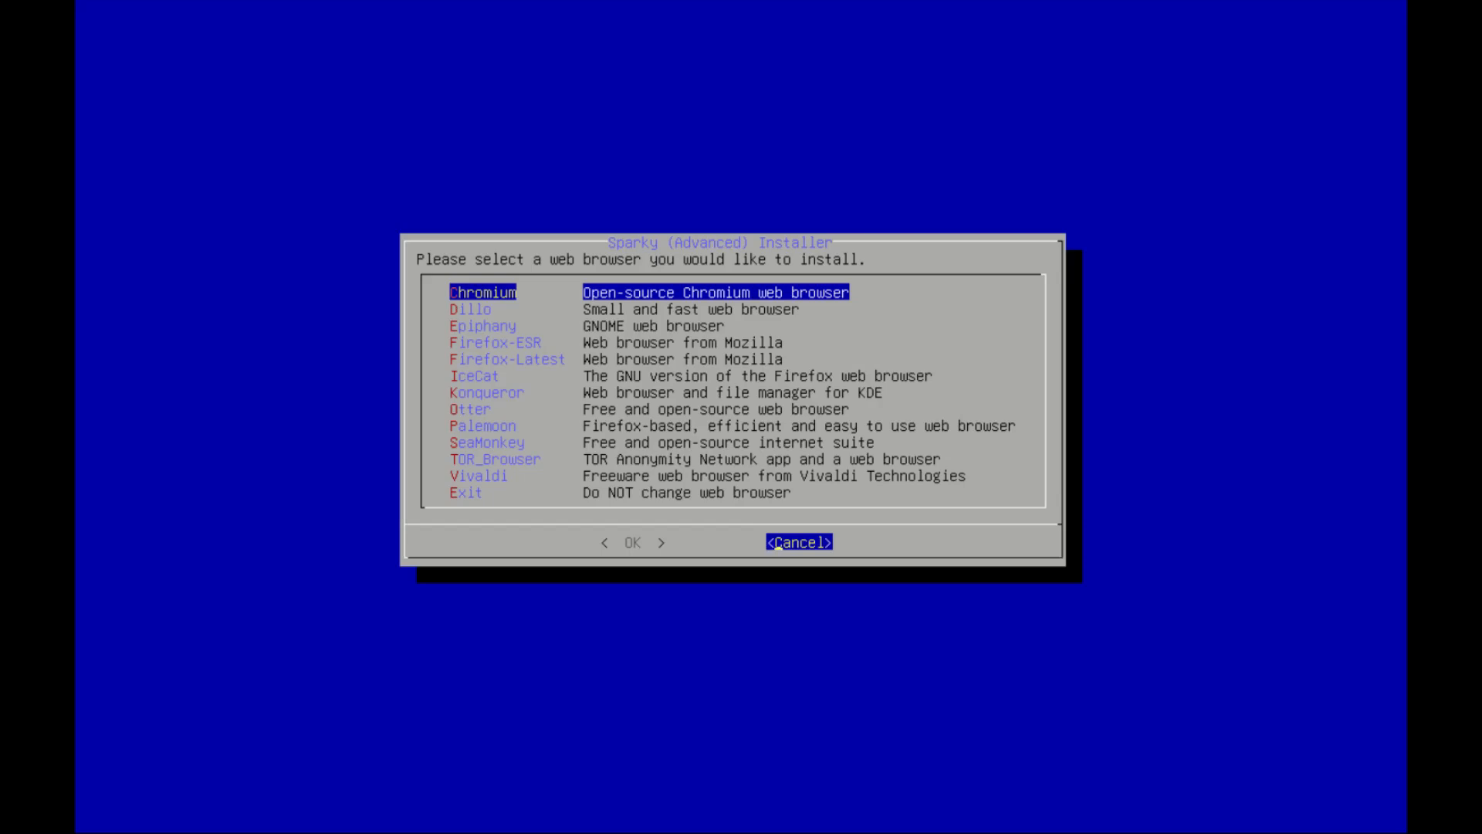
{"action": "key", "text": "Return"}
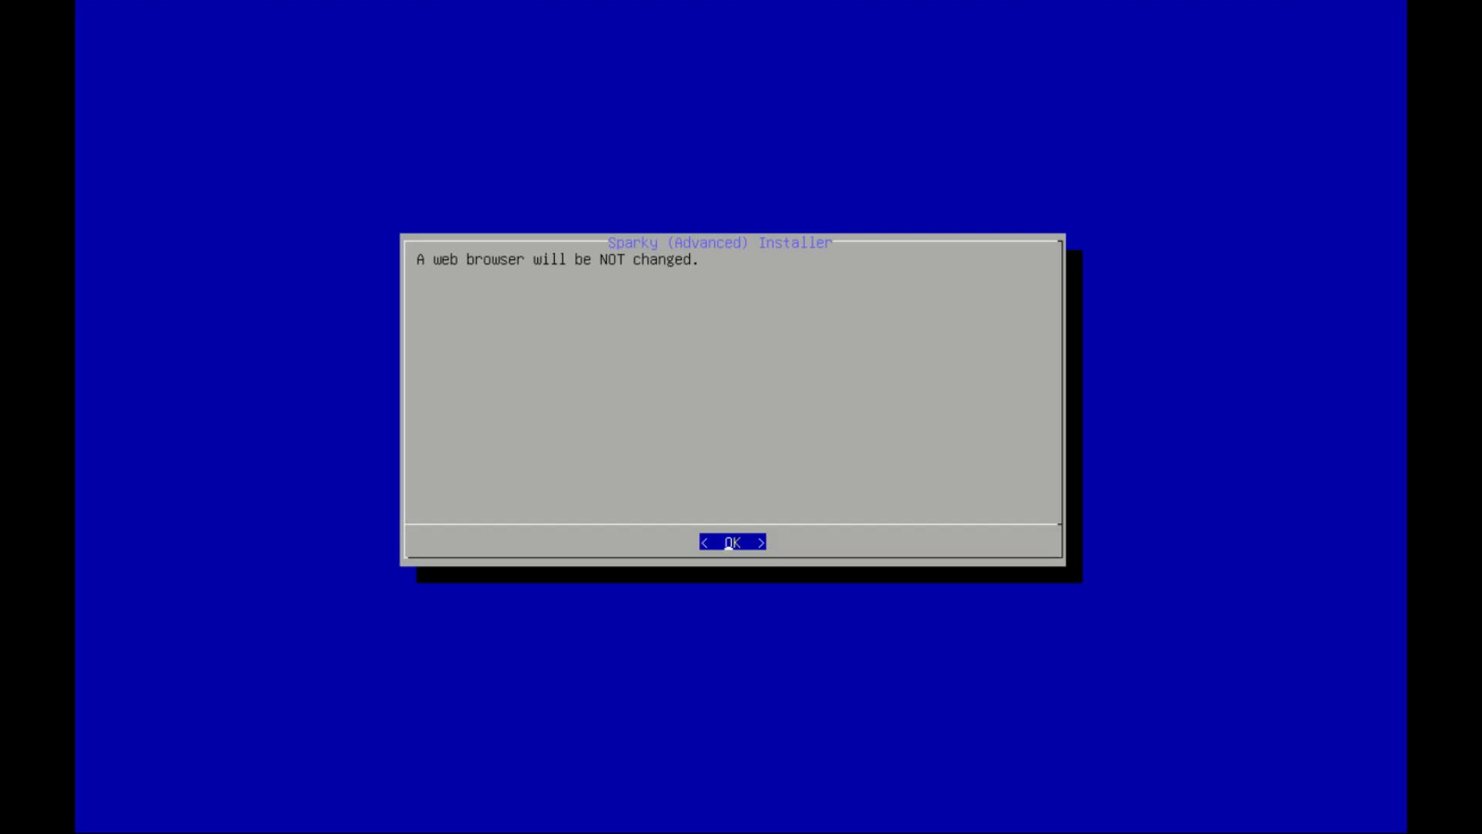
{"action": "key", "text": "Return"}
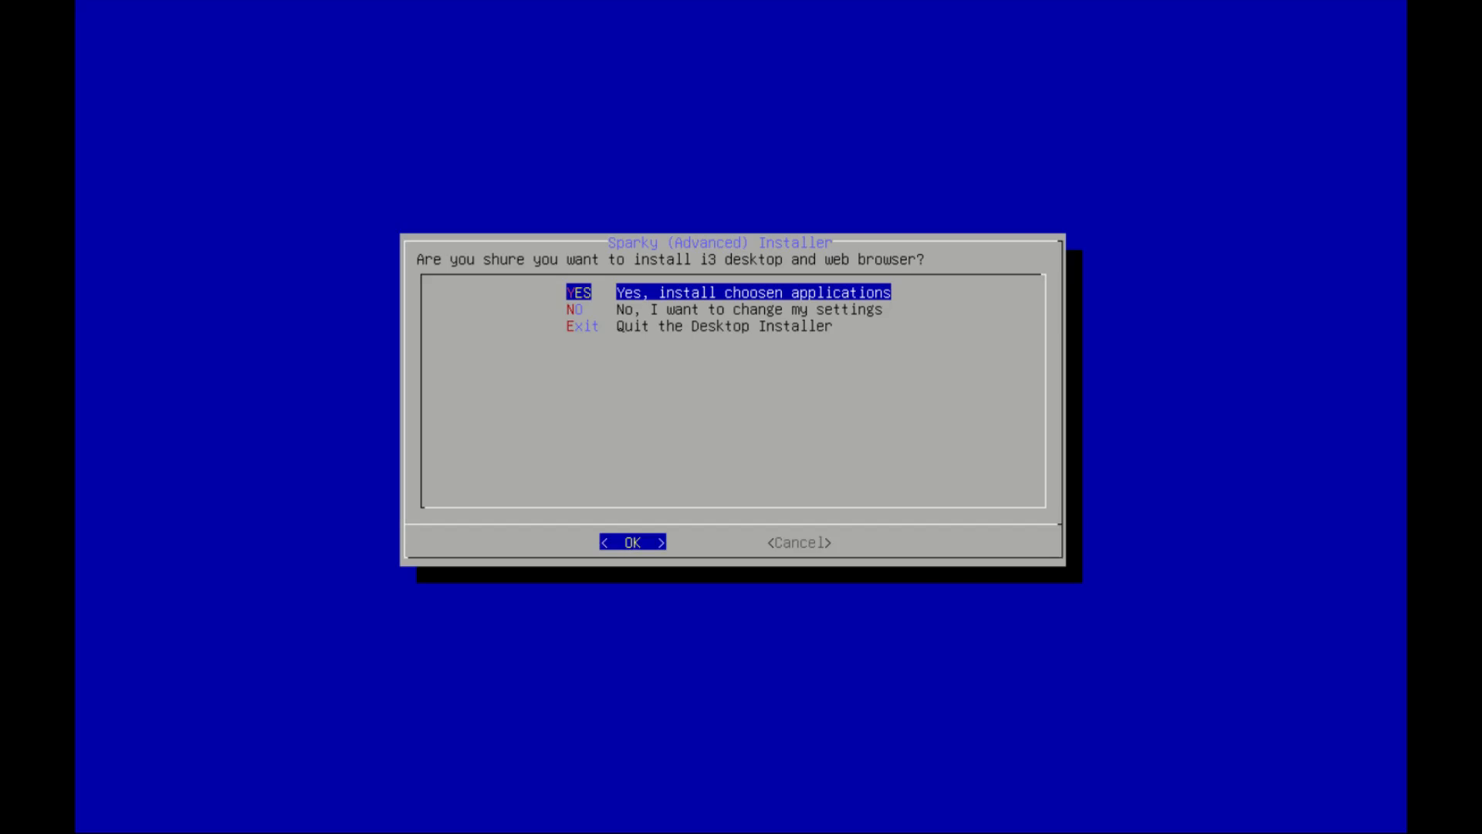
{"action": "key", "text": "Return"}
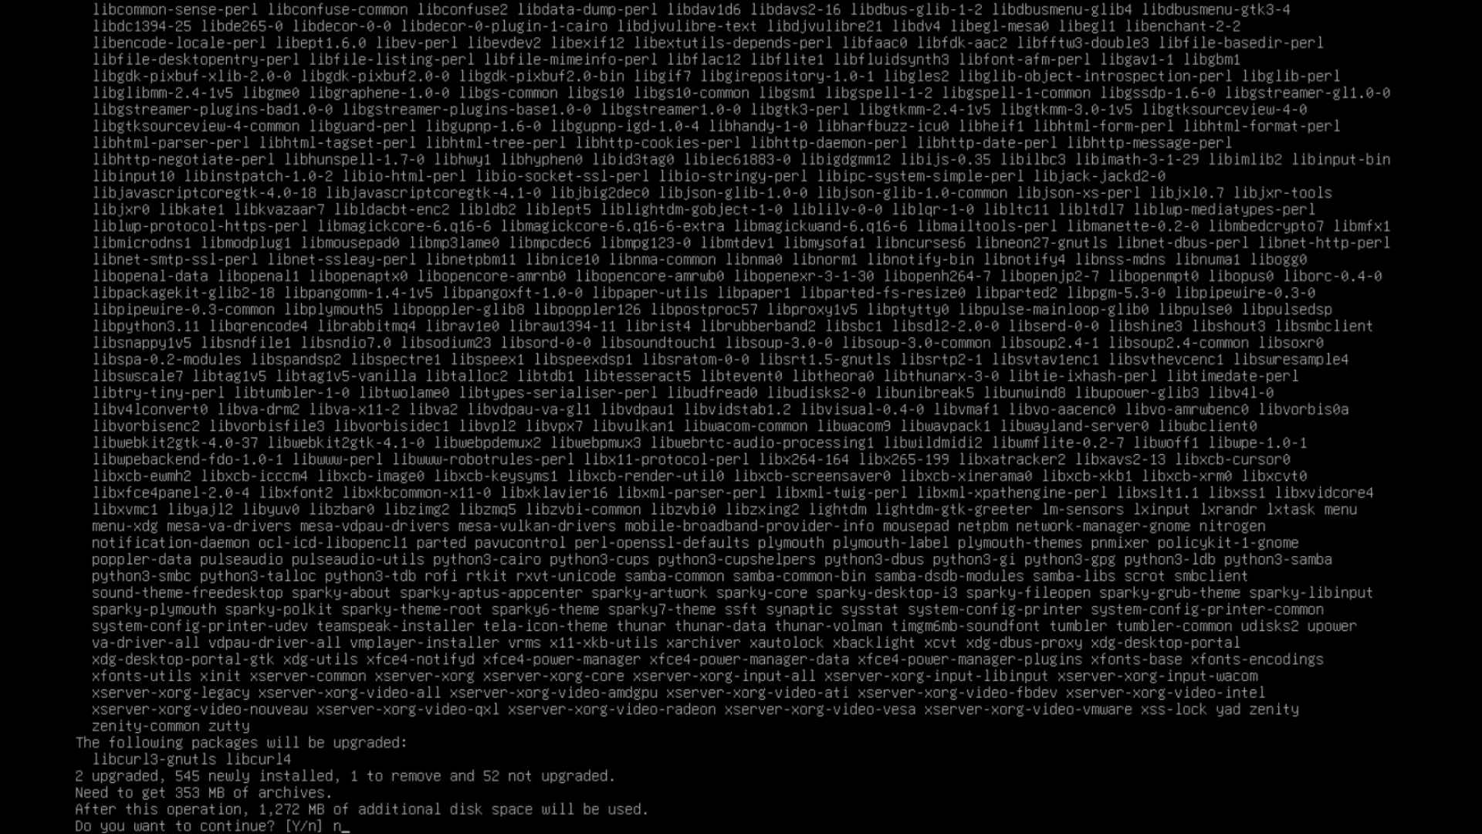
Decline the i3 package installation and quit without trying again with different settings
{"action": "key", "text": "Return"}
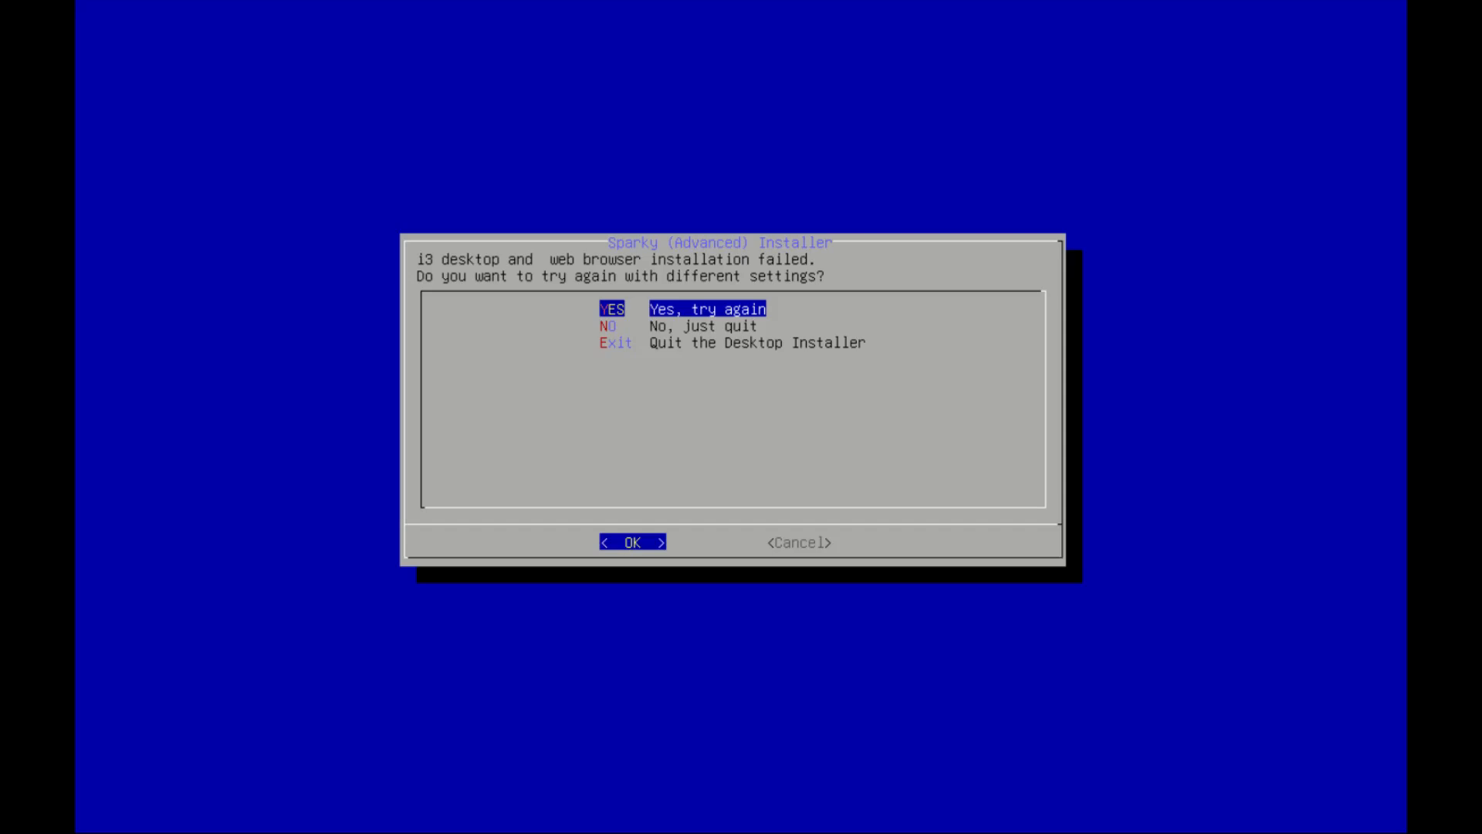
{"action": "key", "text": "Down"}
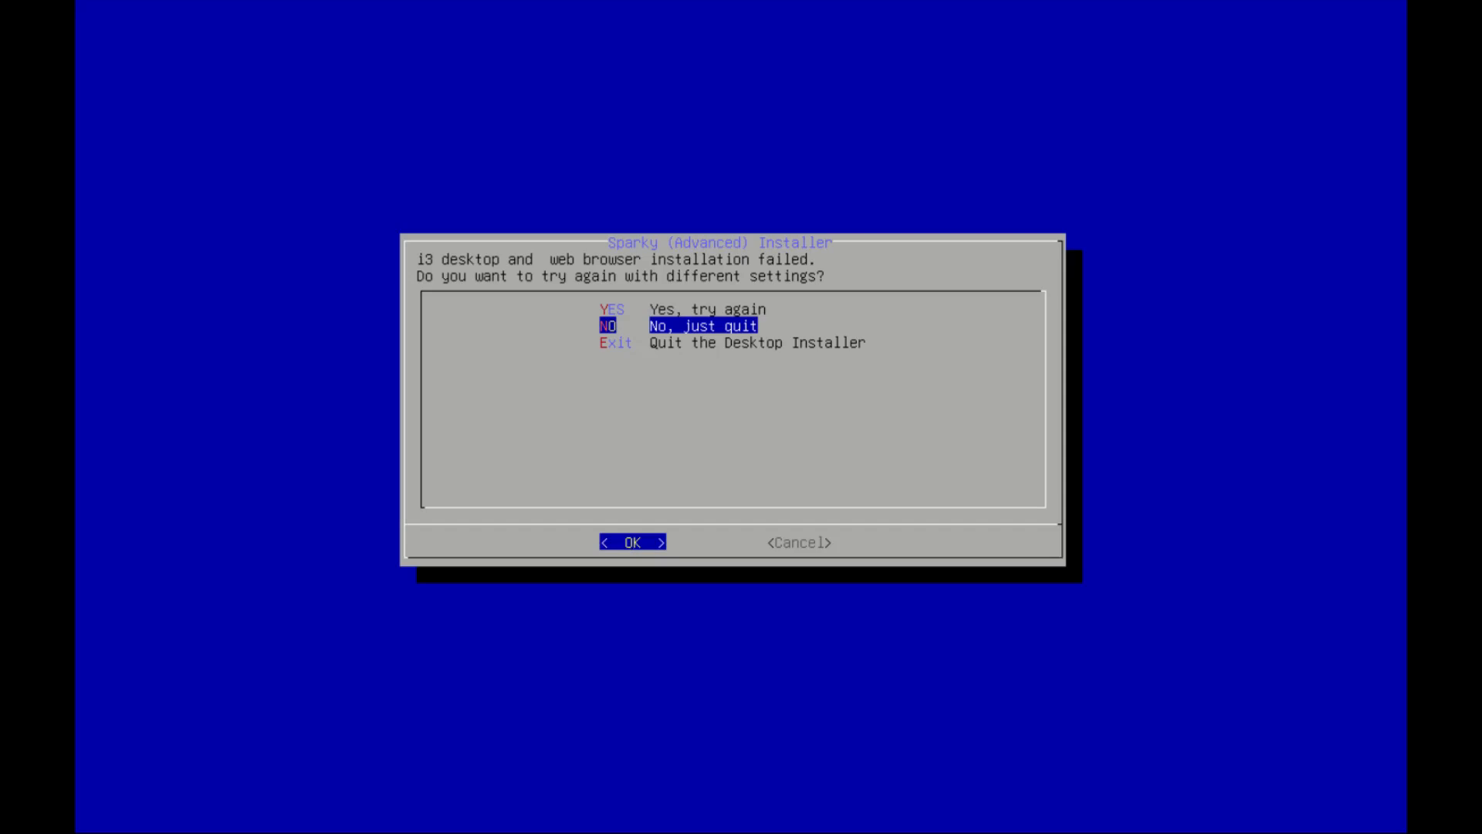
{"action": "key", "text": "Return"}
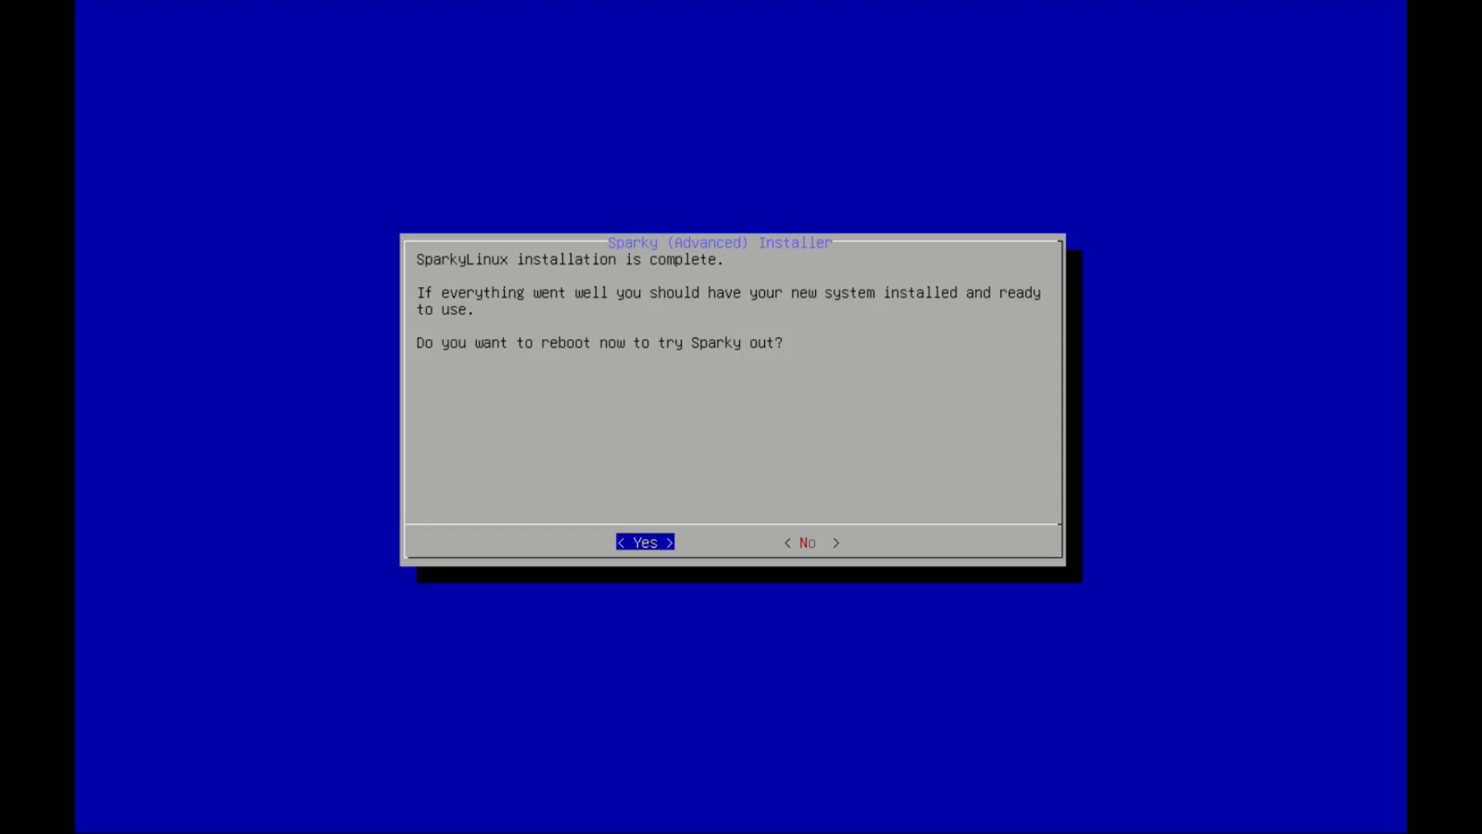
Reboot into the installed Sparky GNU/Linux system and log in with the account's username and password
{"action": "key", "text": "Return"}
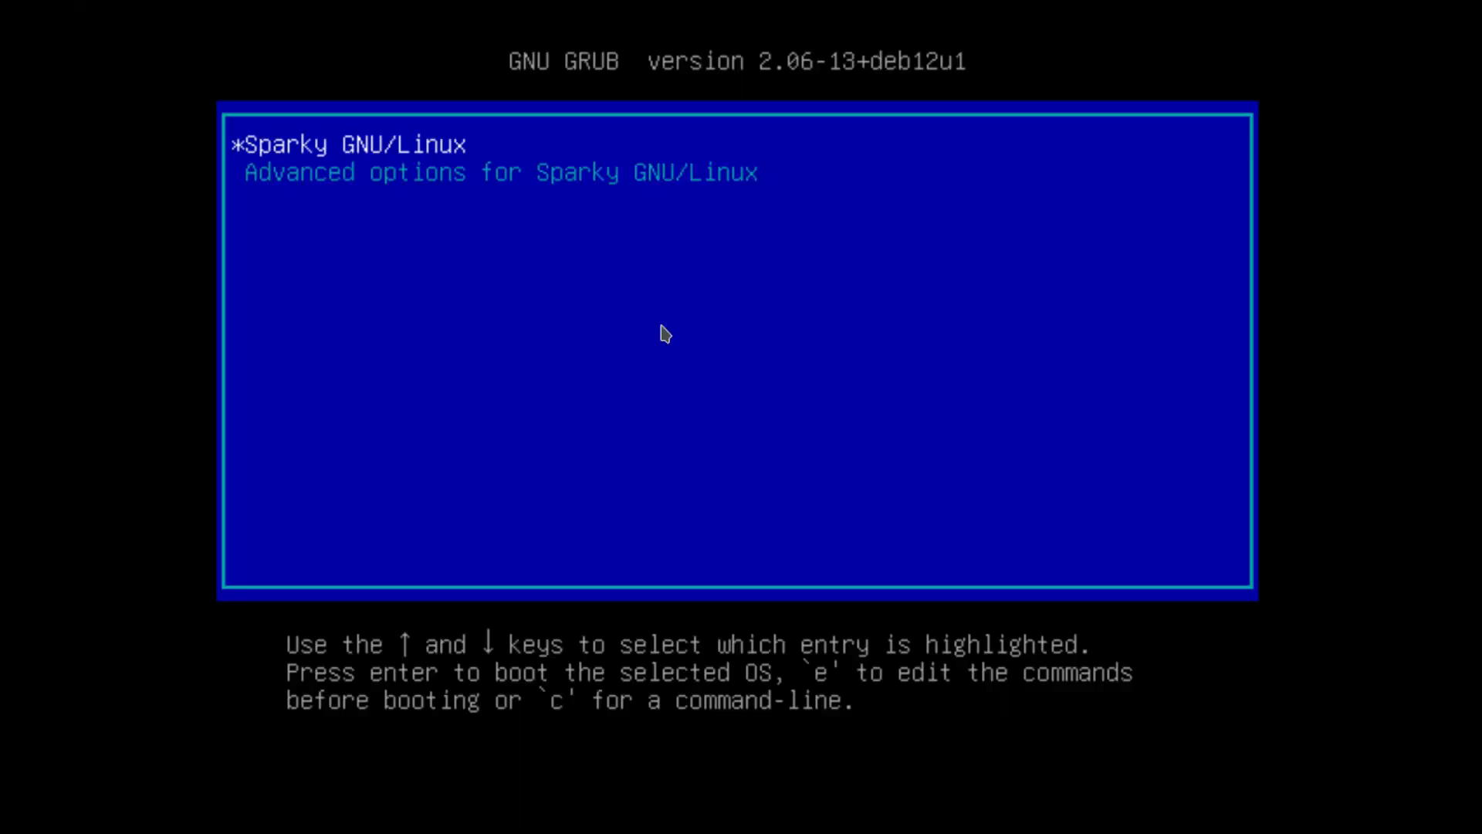
{"action": "key", "text": "Return"}
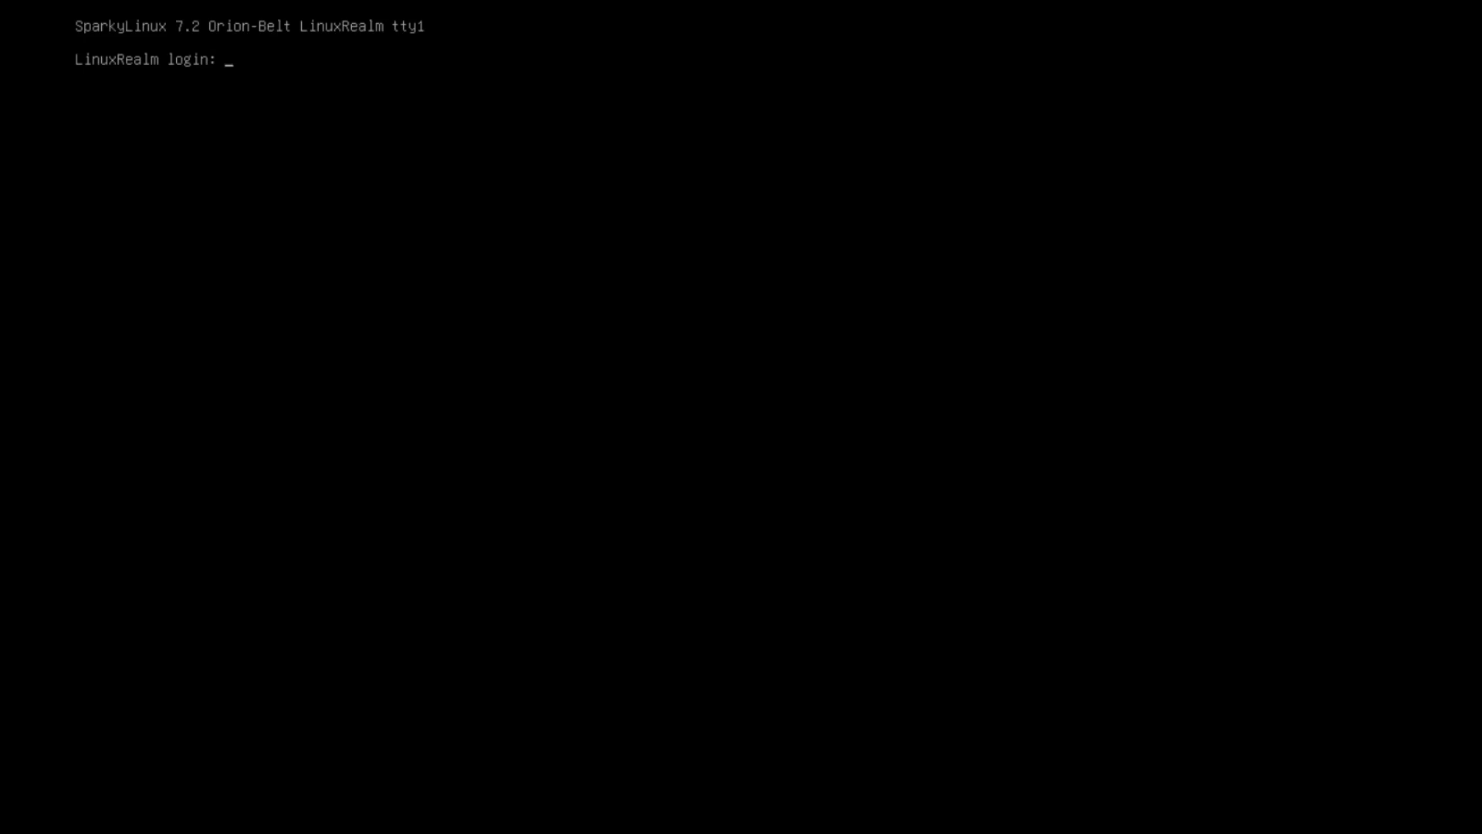
{"action": "type", "text": "alex"}
{"action": "key", "text": "Return"}
{"action": "key", "text": "Return"}
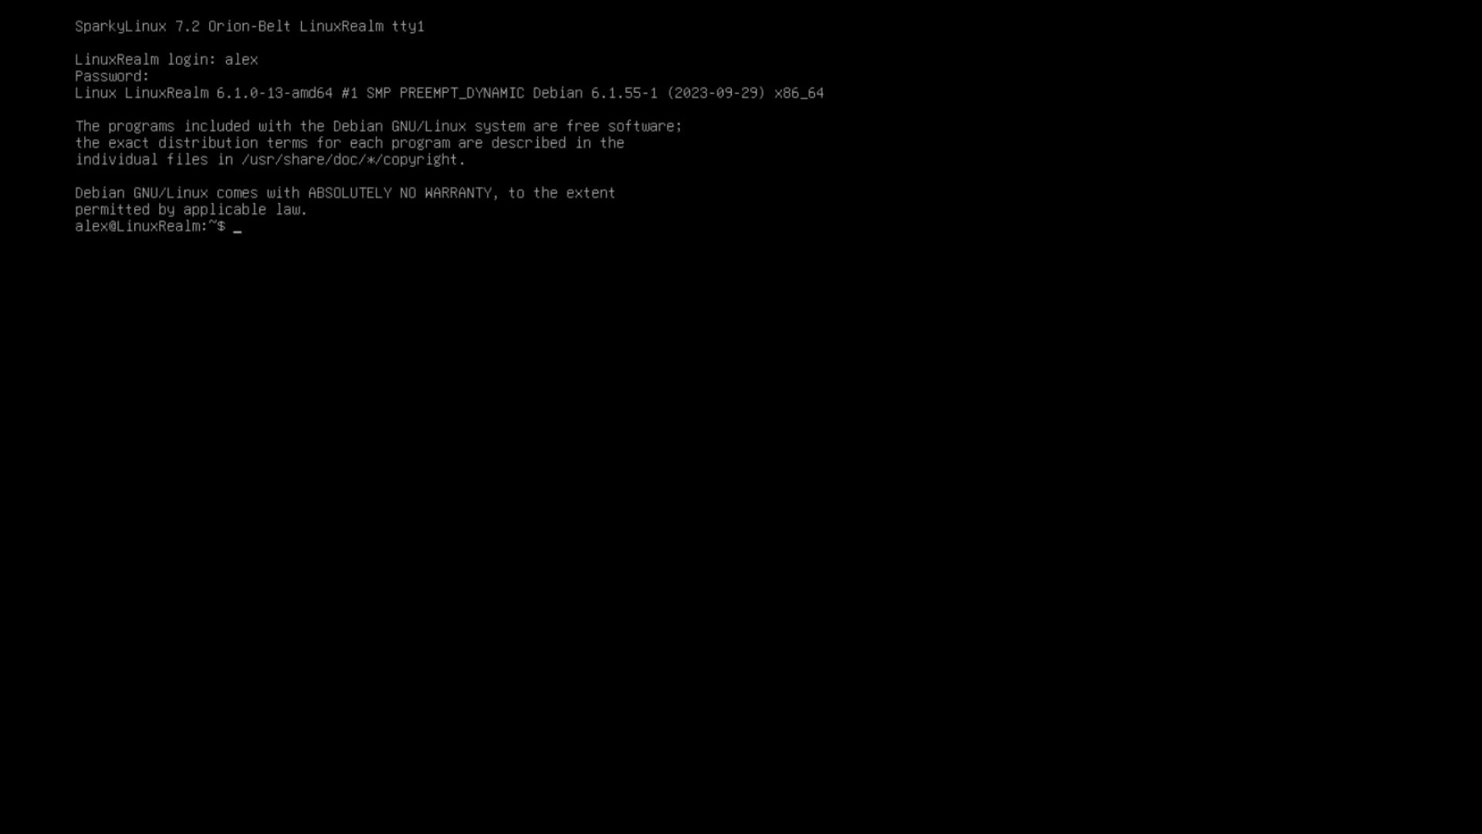
Refresh the package lists with sudo apt update, authenticating with the account password
{"action": "type", "text": "sudo apt update"}
{"action": "key", "text": "Return"}
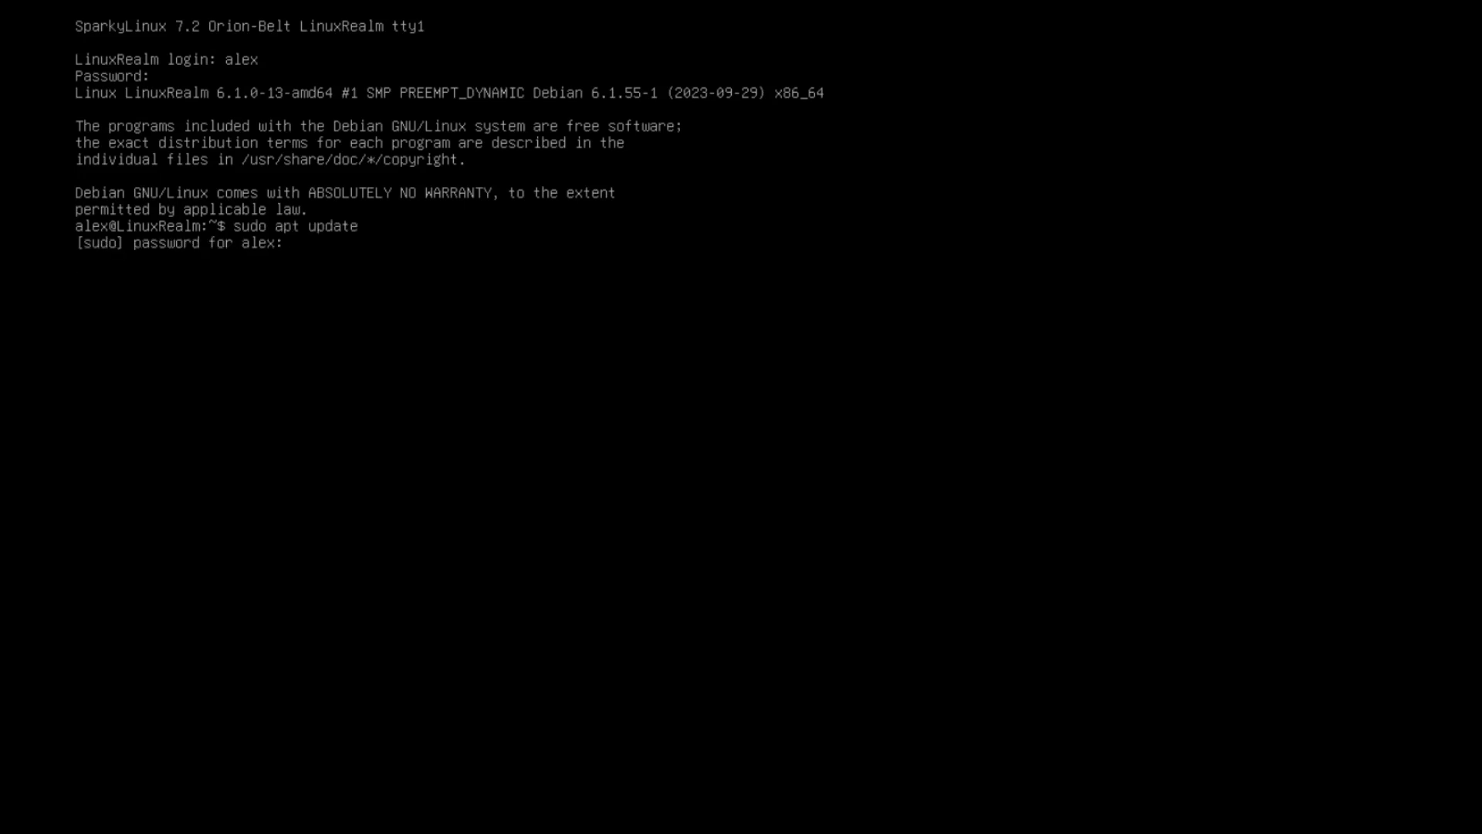
{"action": "key", "text": "Return"}
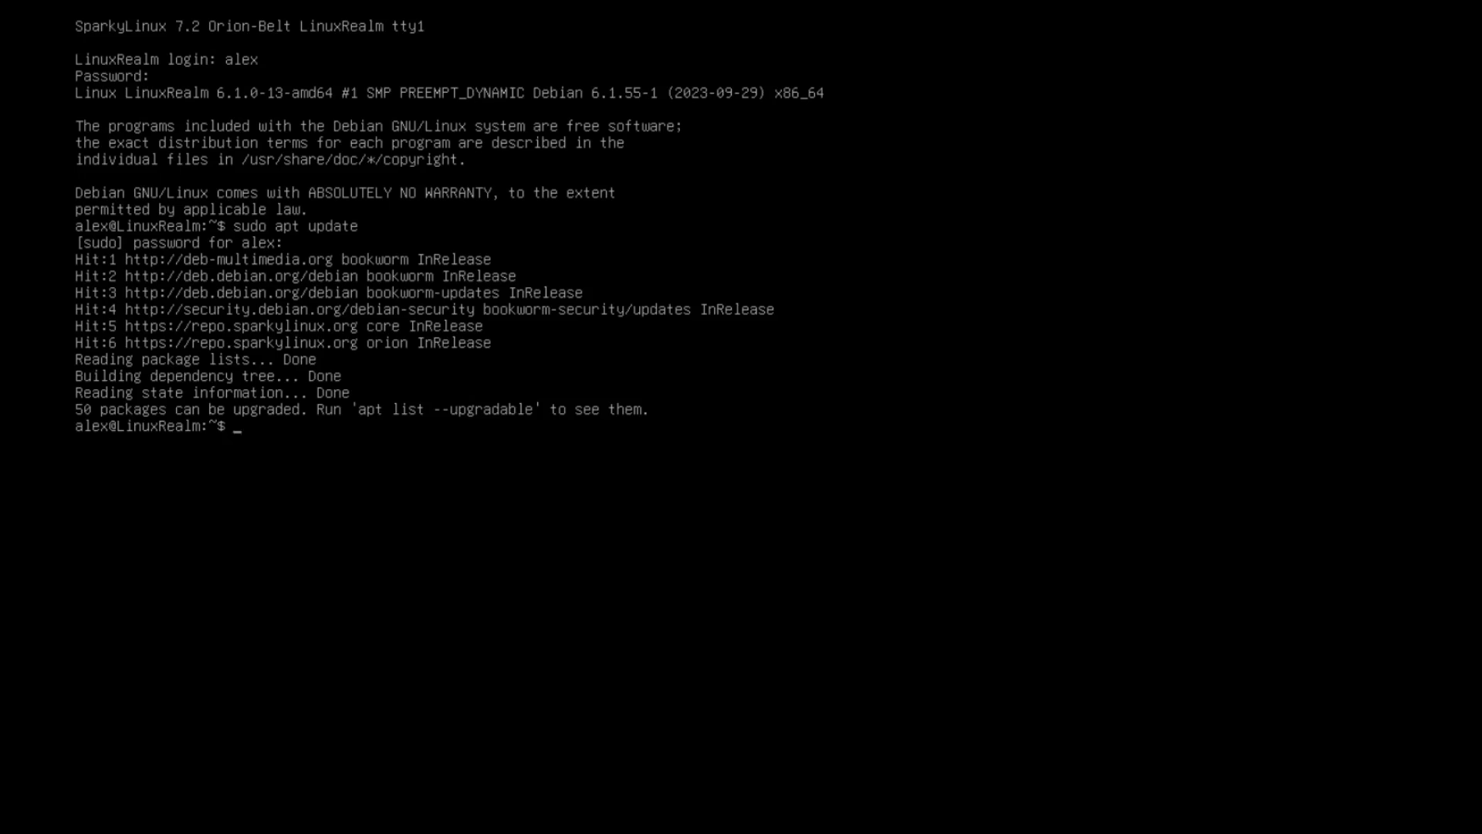
Clear the terminal and try to run neofetch
{"action": "key", "text": "ctrl+l"}
{"action": "type", "text": "neo"}
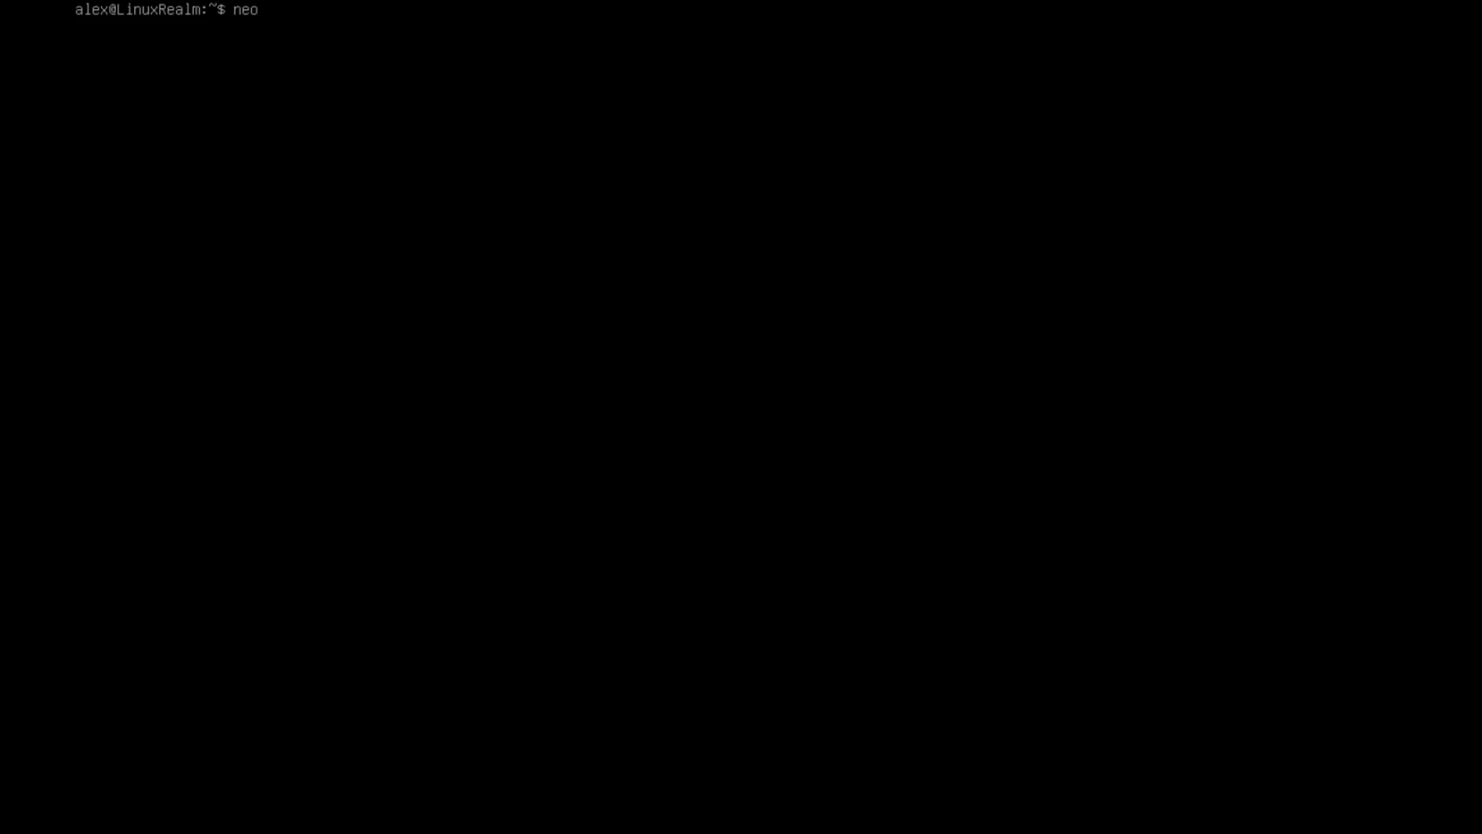
{"action": "type", "text": "fetch"}
{"action": "key", "text": "Return"}
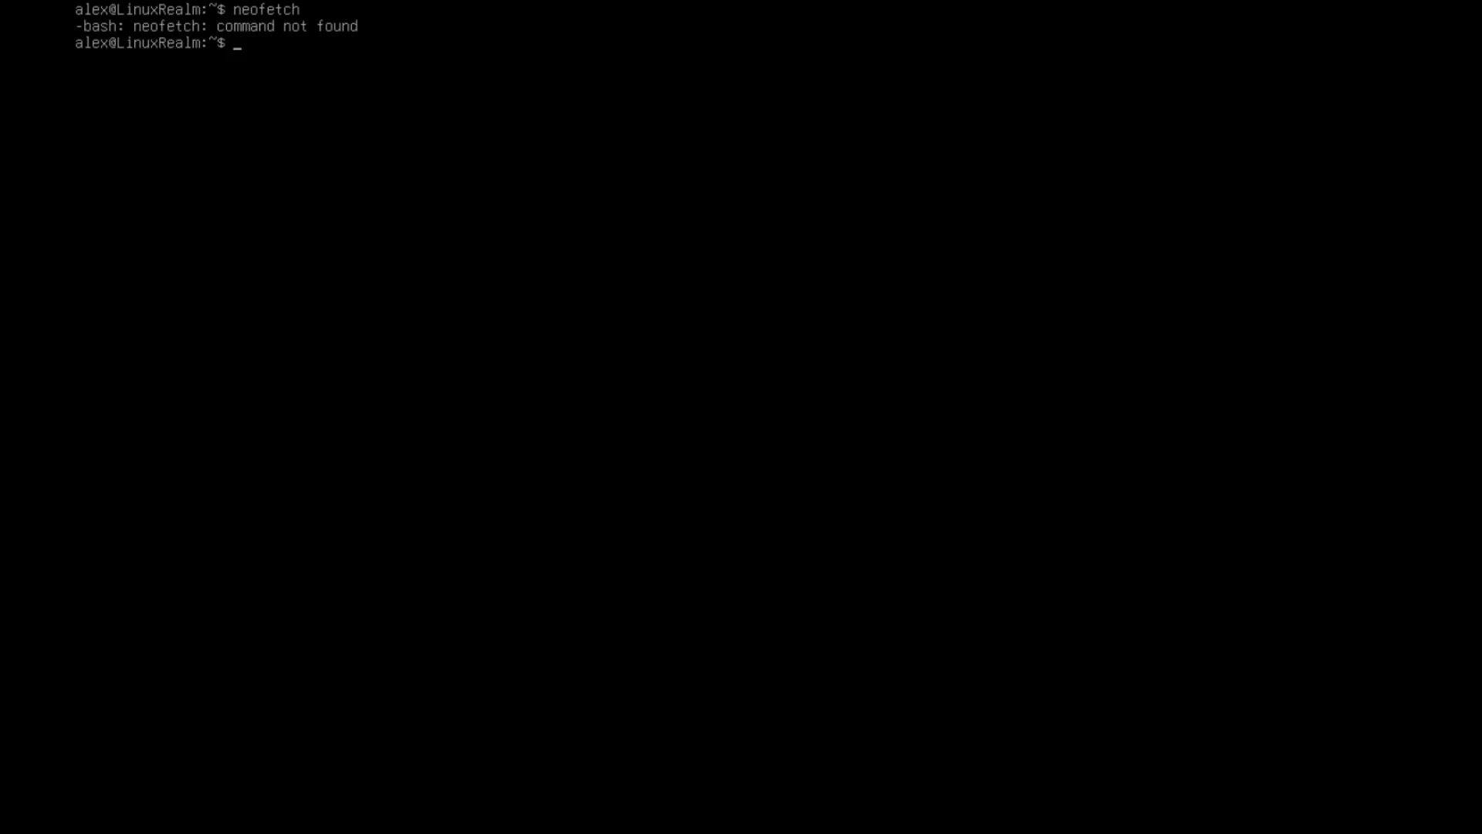
Install the neofetch package with sudo apt install neofetch and accept its additional packages
{"action": "type", "text": "sudo apt install neofe"}
{"action": "type", "text": "tch"}
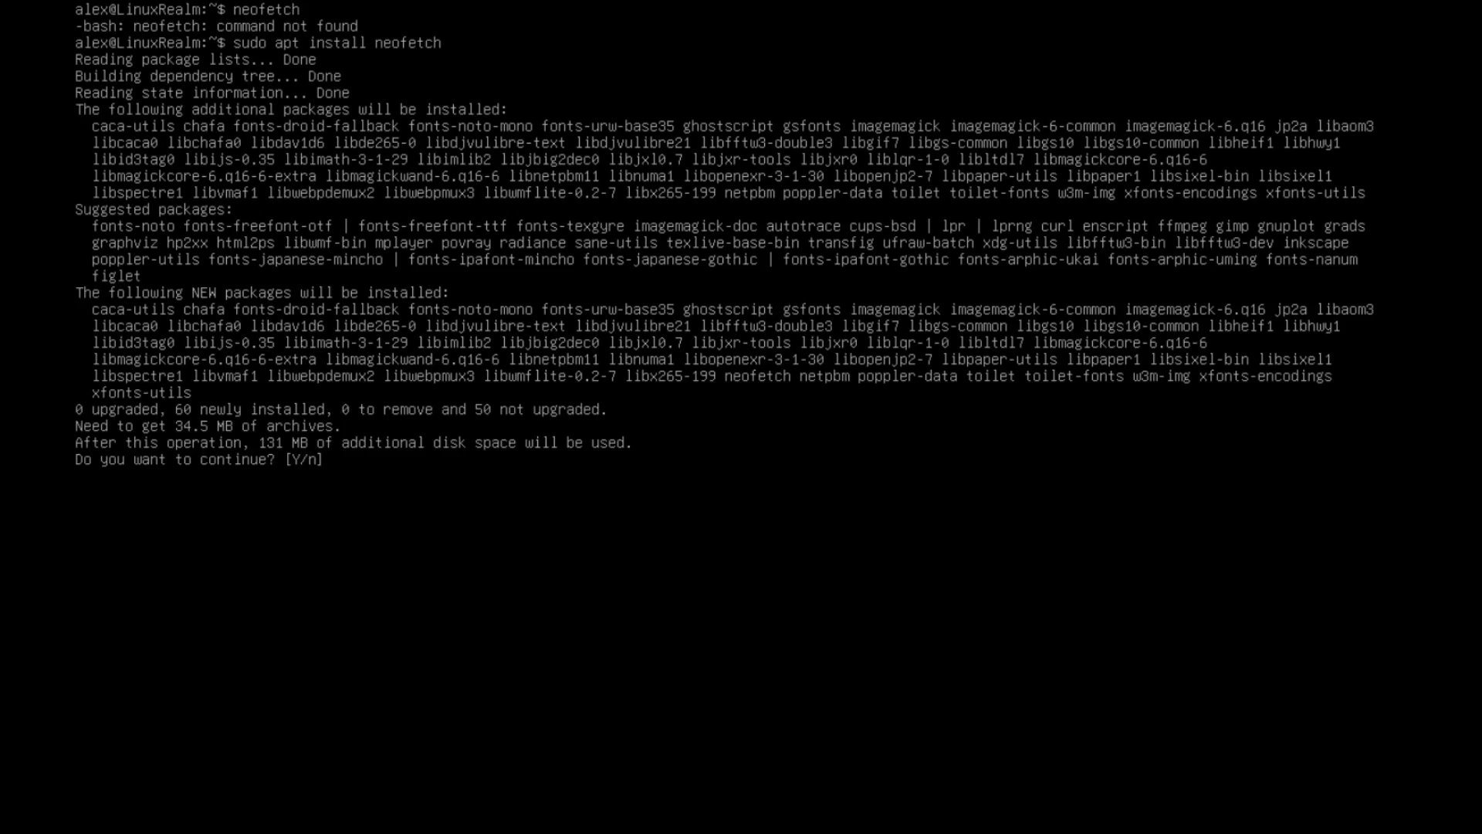
{"action": "type", "text": "y"}
{"action": "key", "text": "Return"}
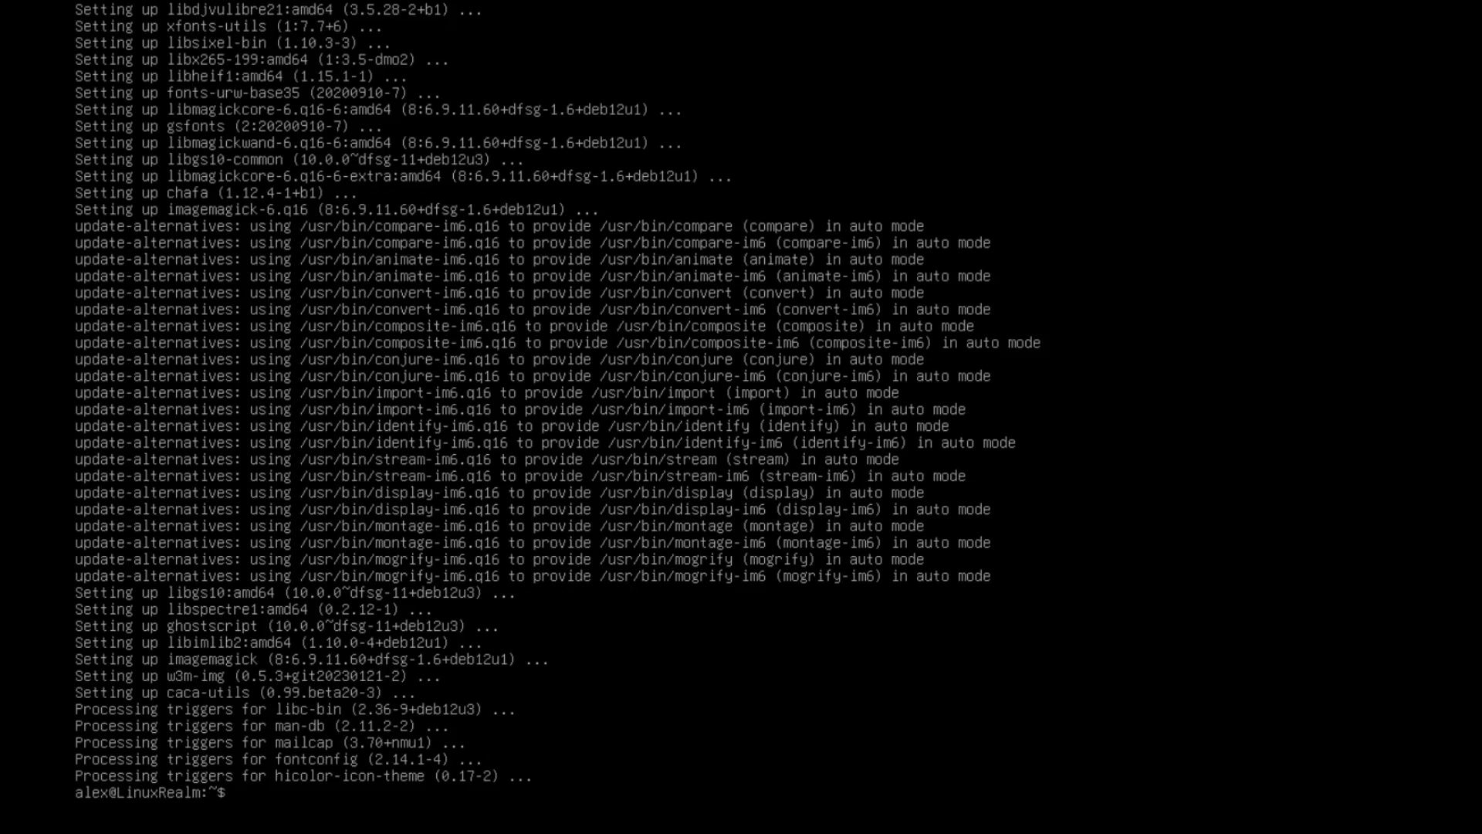
Clear the terminal and run neofetch to show the system information
{"action": "type", "text": "clear"}
{"action": "key", "text": "Return"}
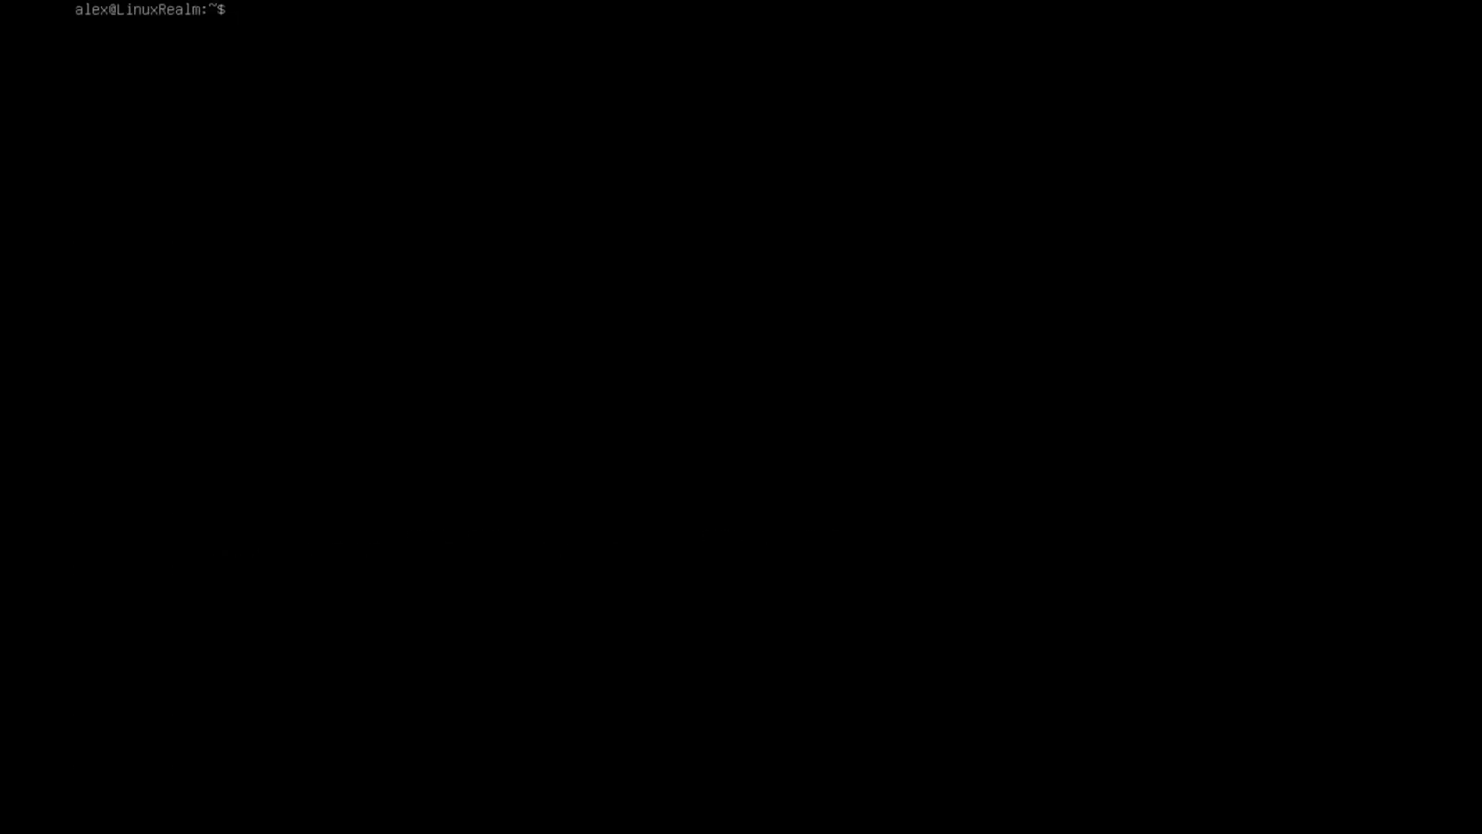
{"action": "type", "text": "neofetch"}
{"action": "key", "text": "Return"}
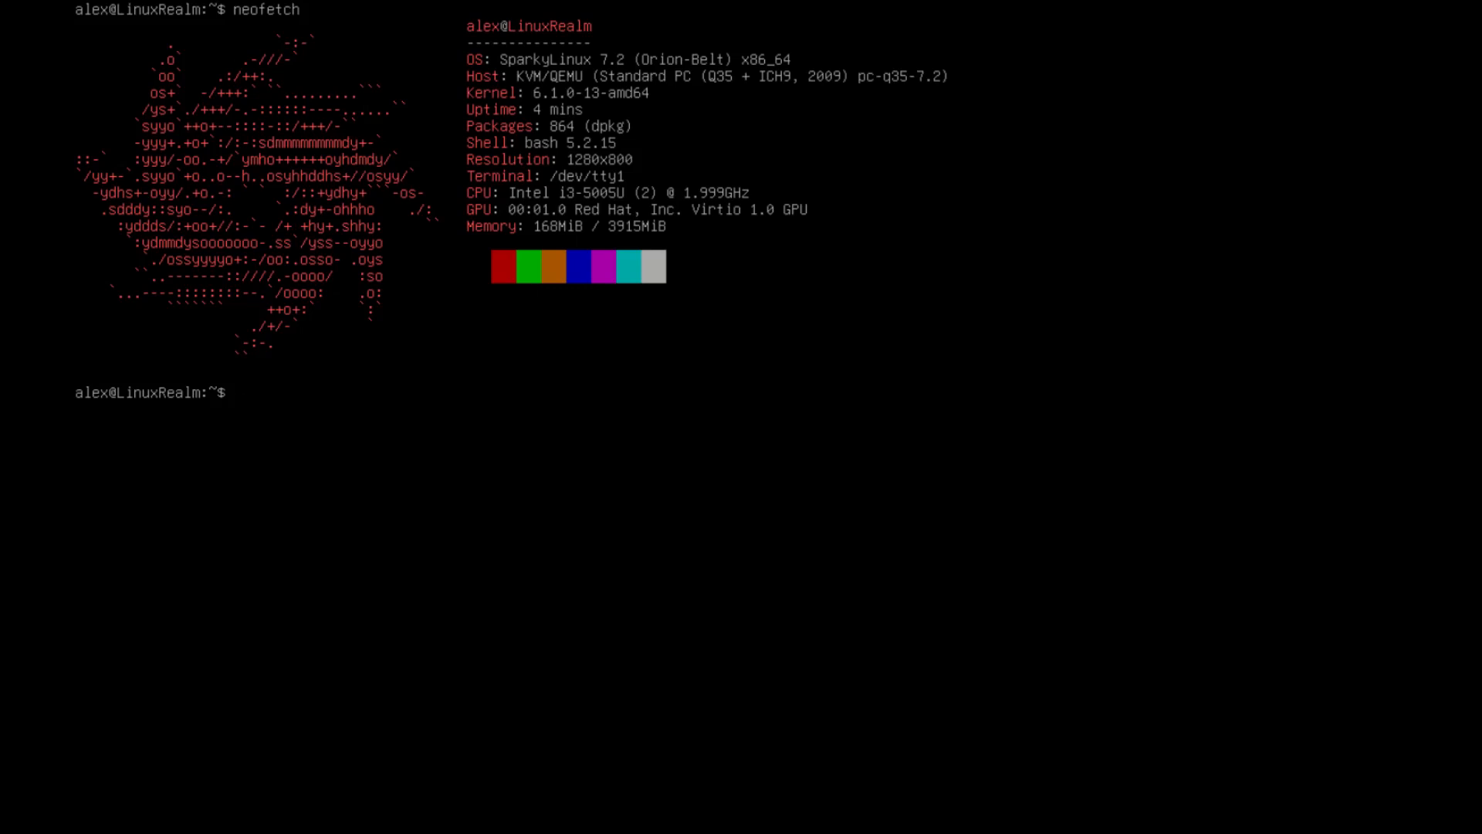
Power off the system with systemctl poweroff
{"action": "type", "text": "systemctl poweroff"}
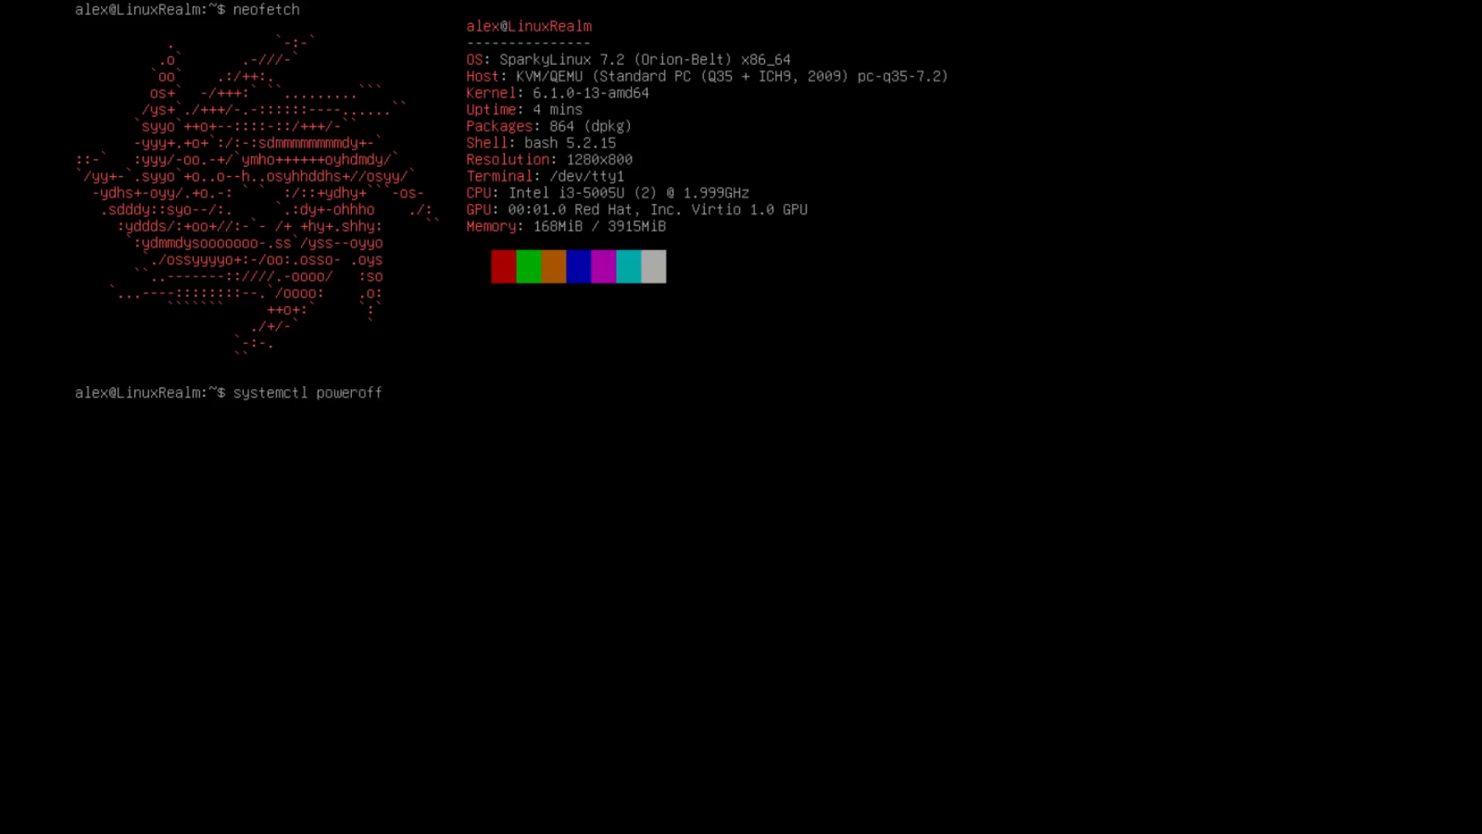